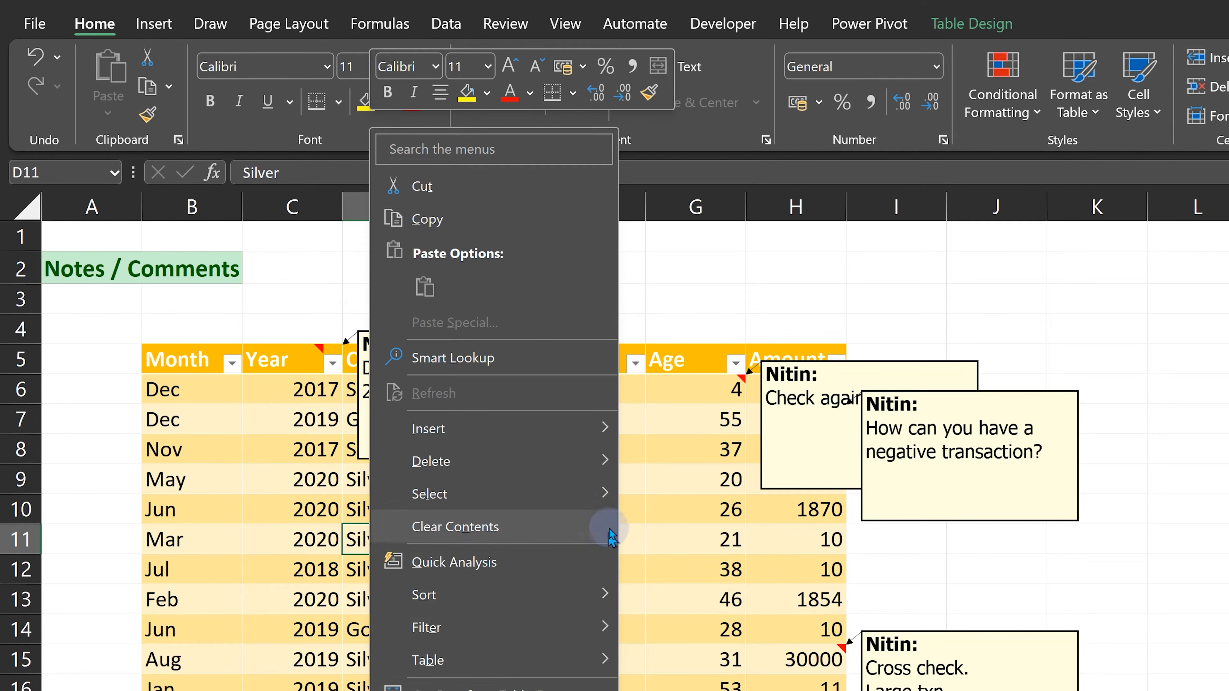
Draft a comment on cell F11 that mentions Boss, set it as assigned to Boss, and discard it.
click(658, 476)
right_click(619, 535)
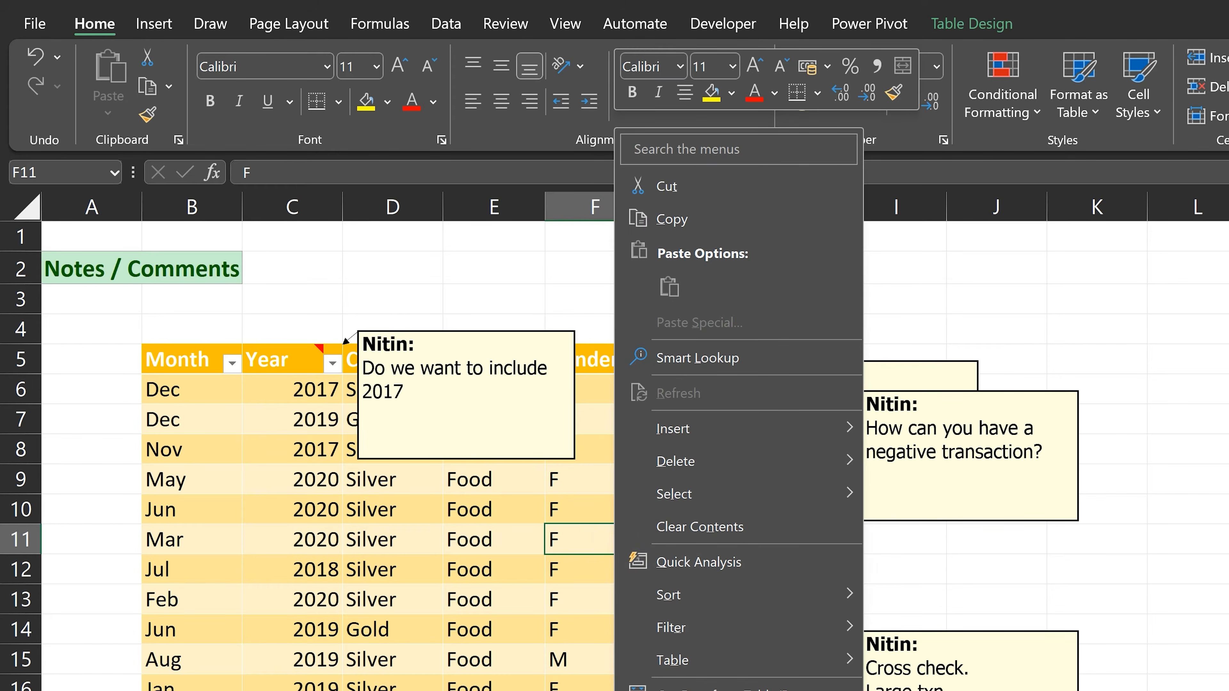
click(695, 690)
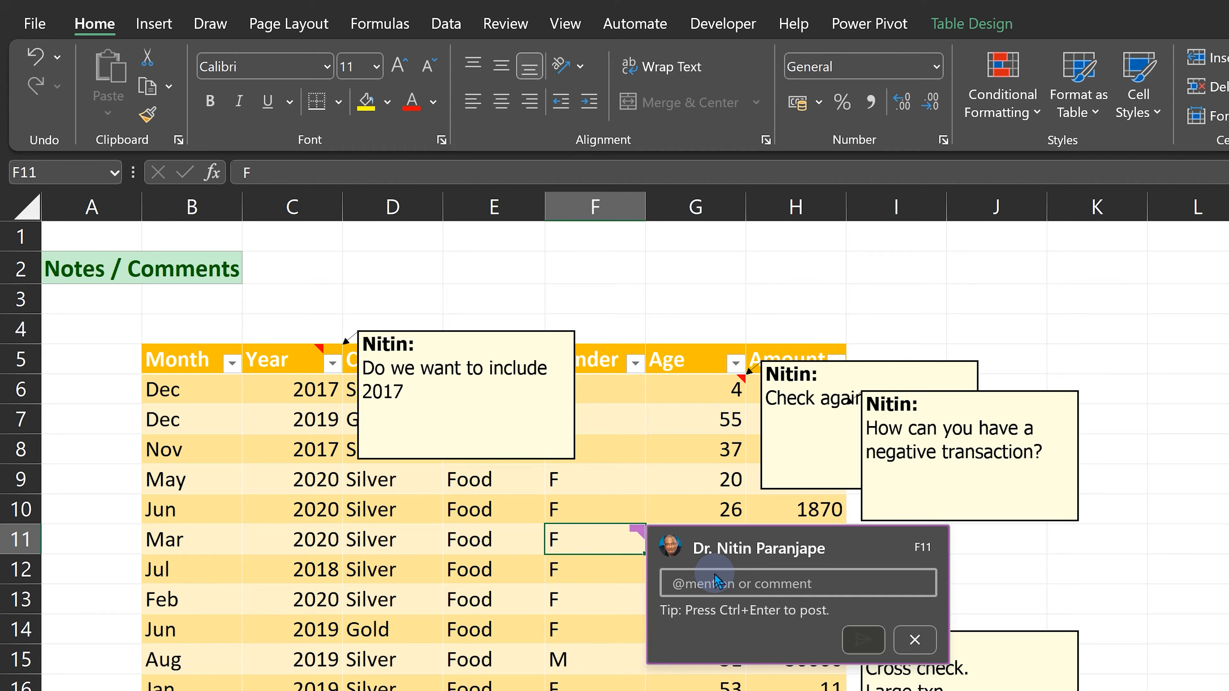
text(@)
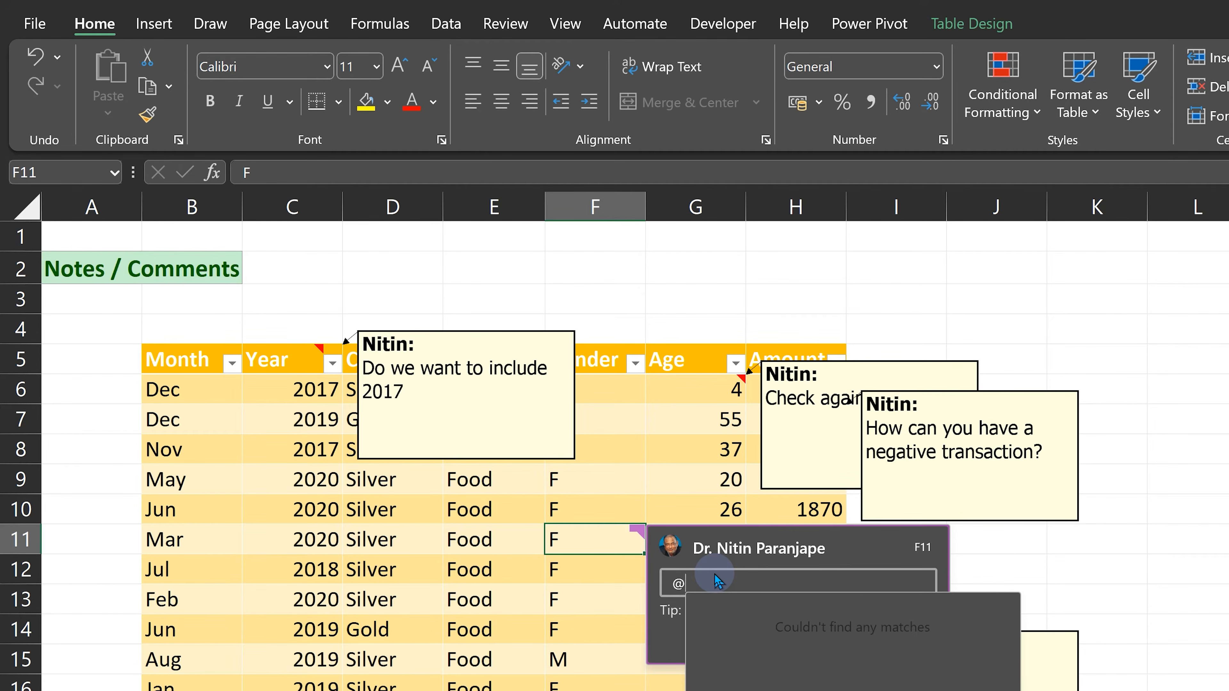
text(boss)
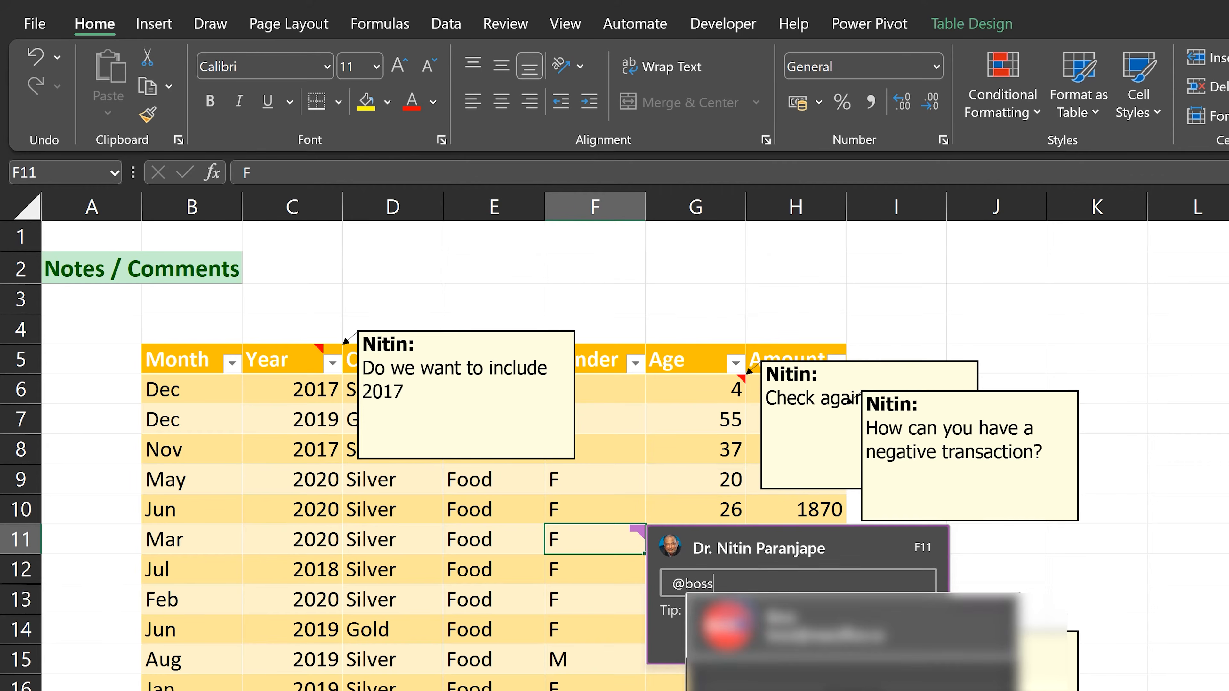
click(822, 625)
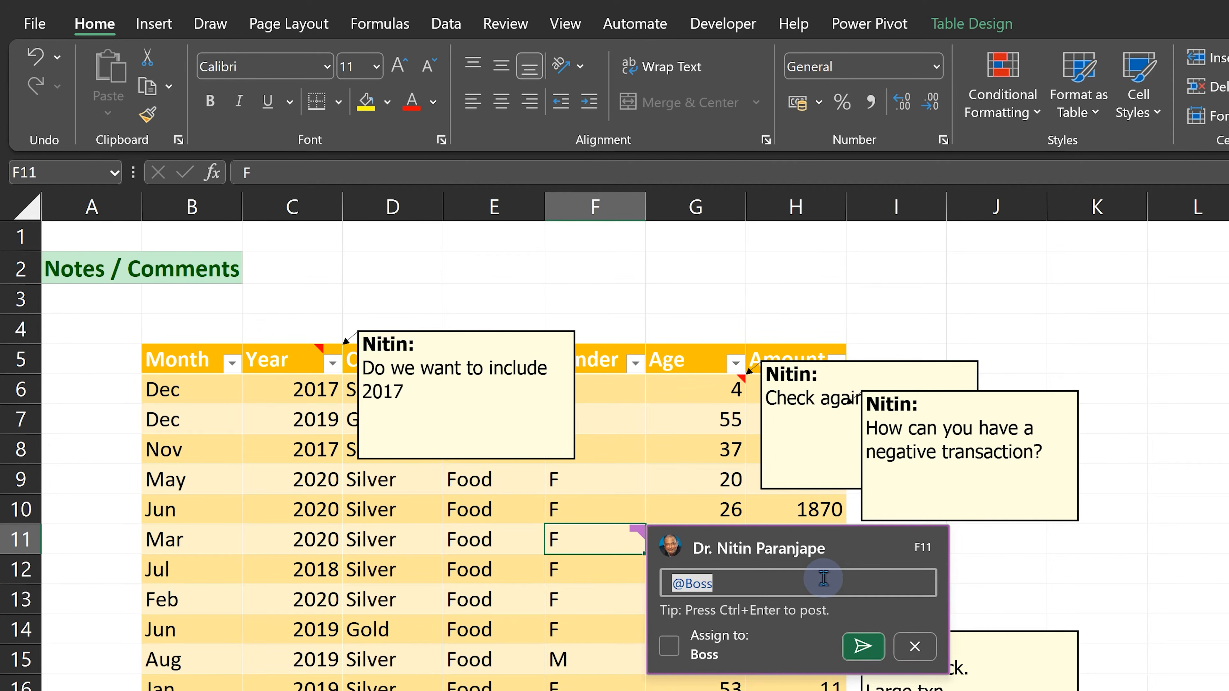
click(674, 655)
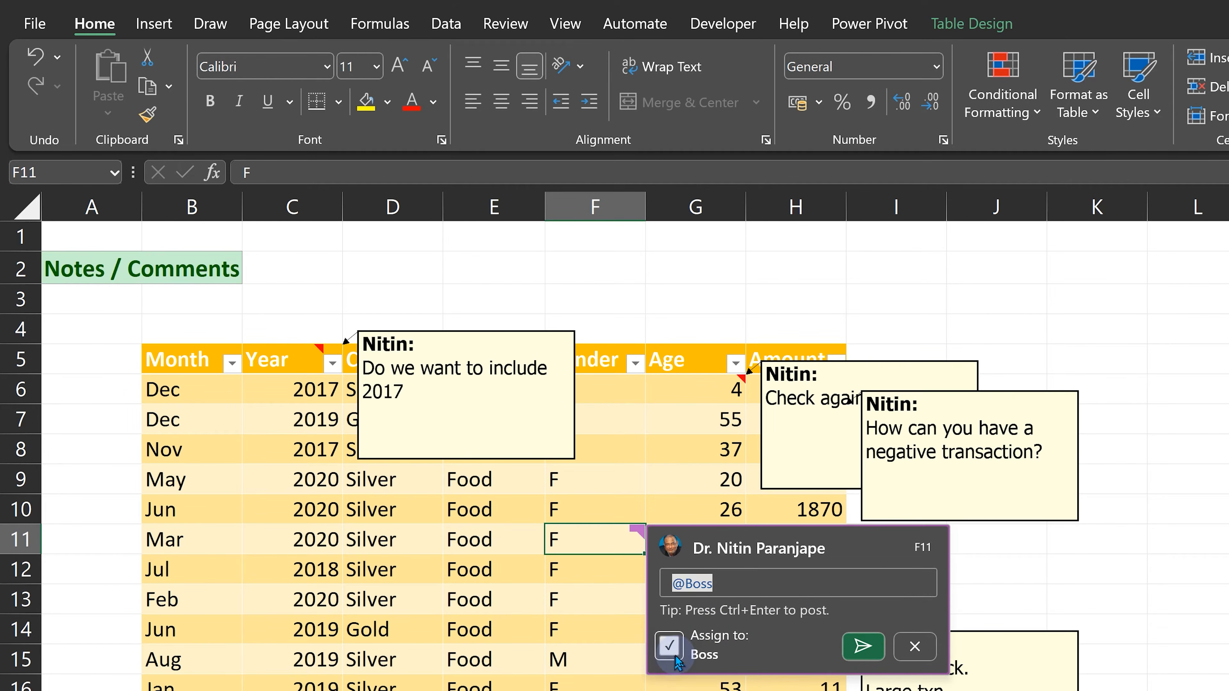
click(916, 649)
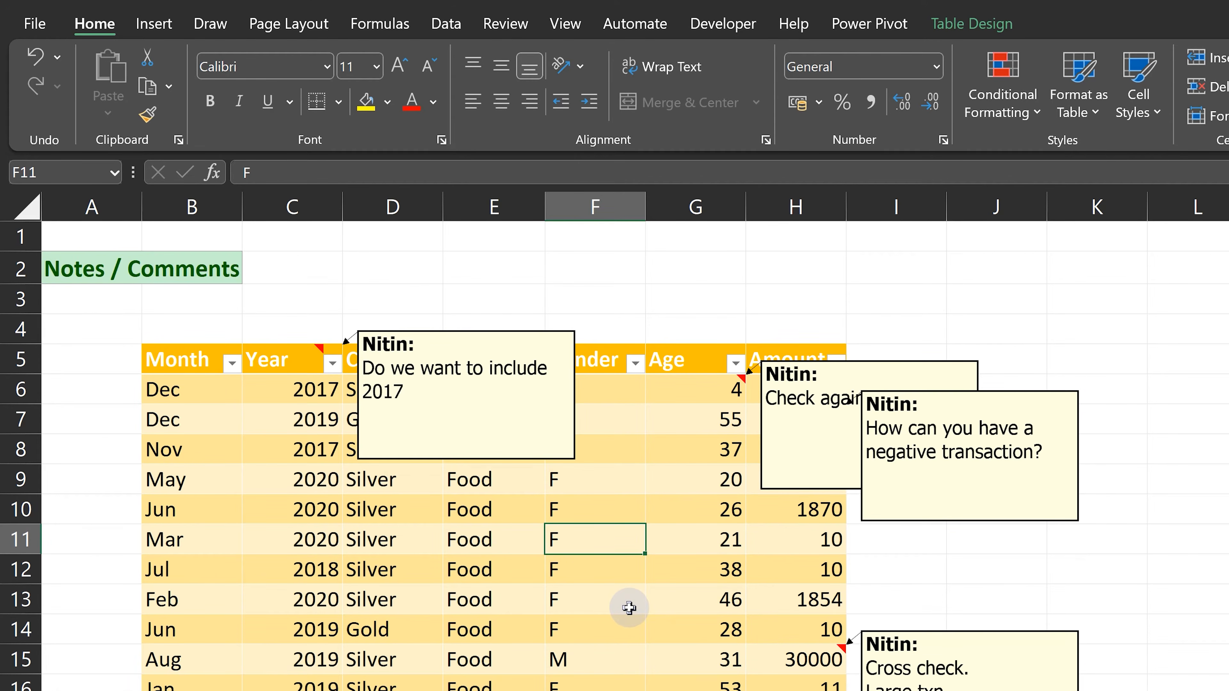
Select every cell on the Notes / Comments sheet that contains a note using Go To Special.
key(ctrl+g)
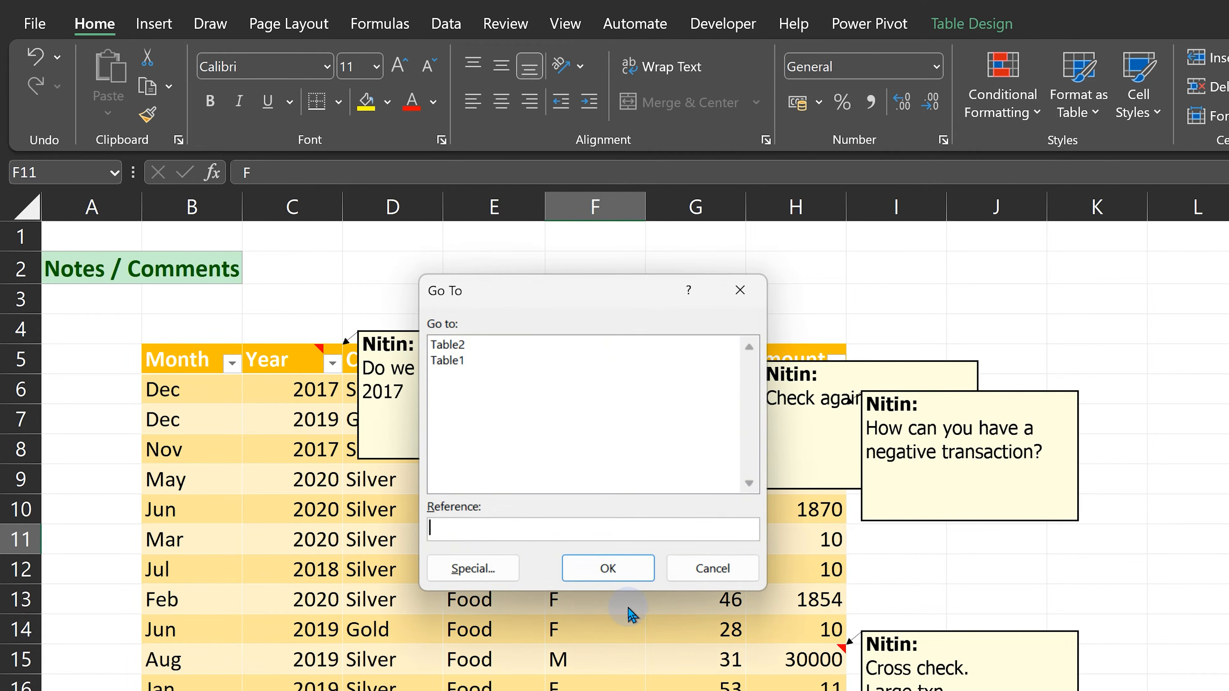
key(alt+s)
click(591, 614)
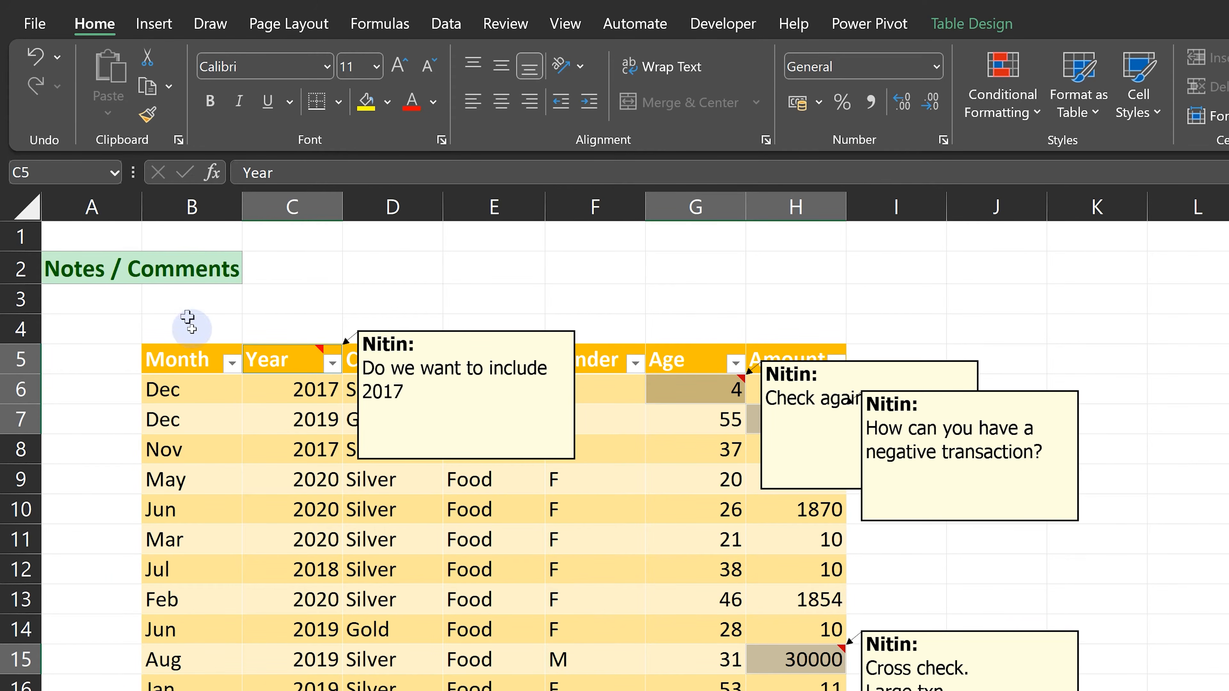
Hide the note on the Year header, and delete the notes from all the selected cells at once.
right_click(265, 366)
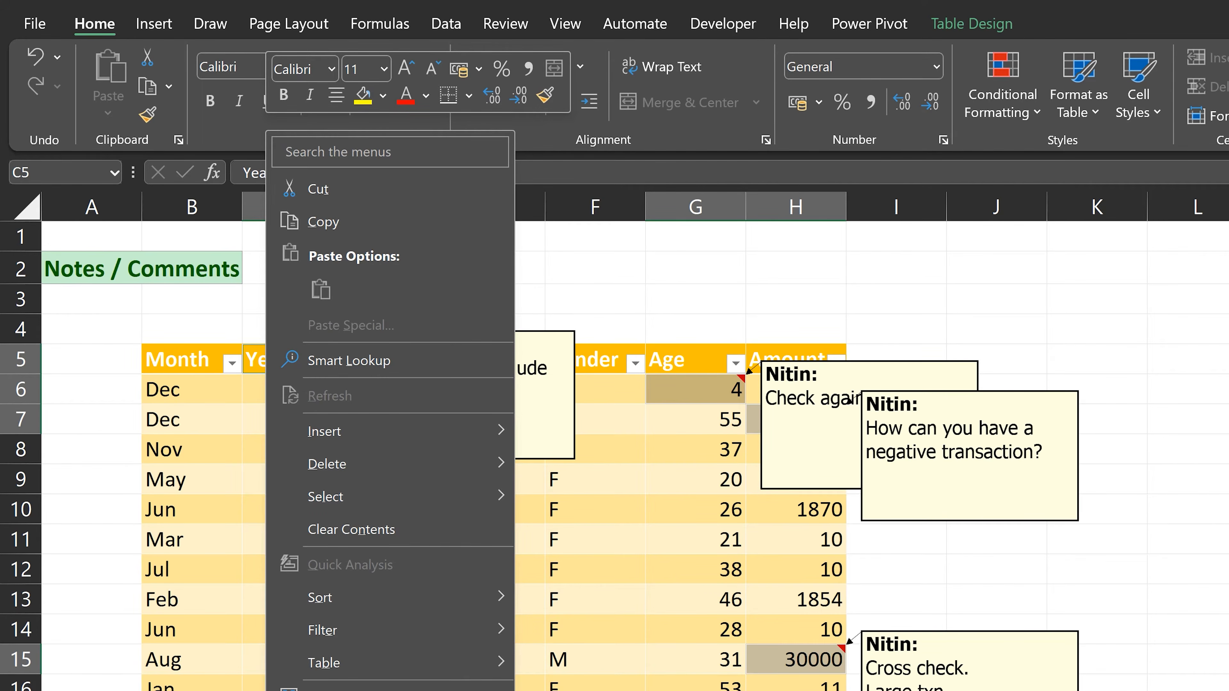
click(358, 690)
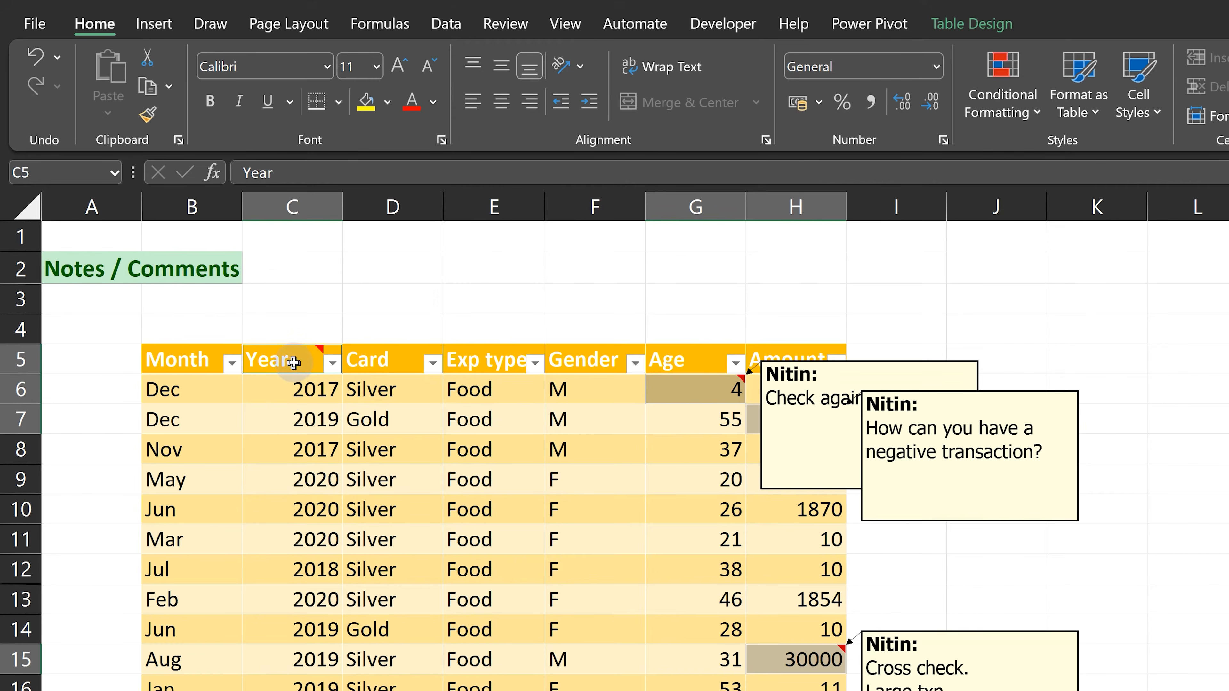
right_click(304, 364)
click(358, 688)
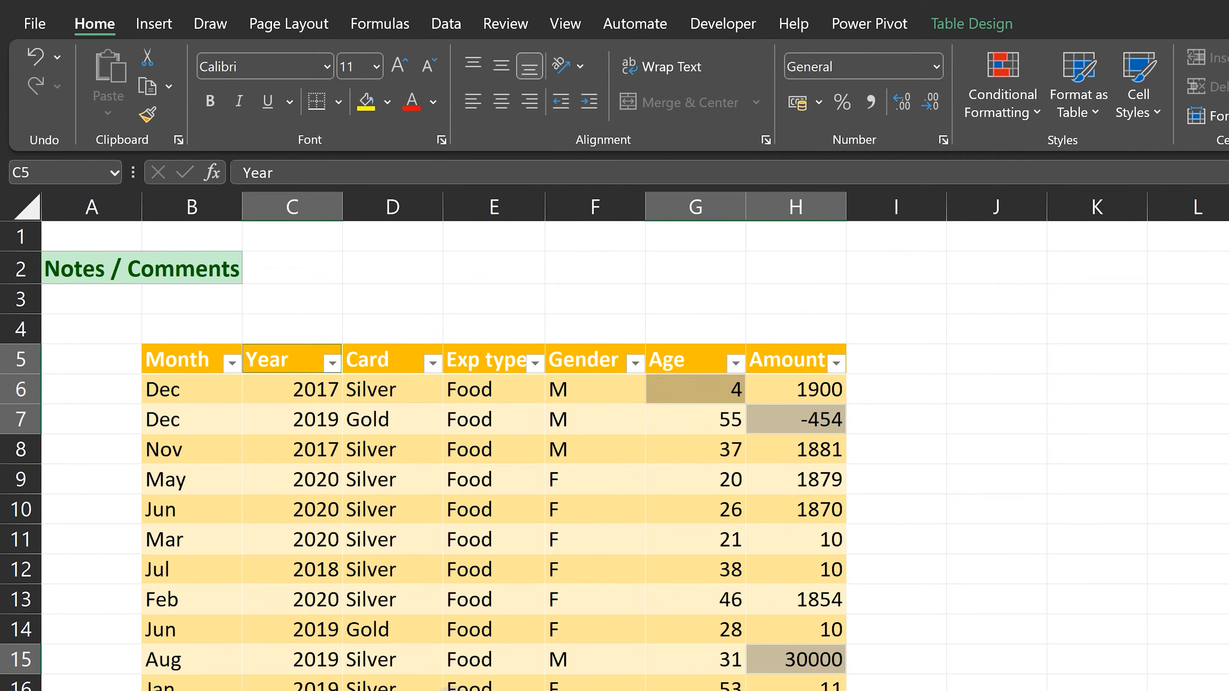
click(406, 515)
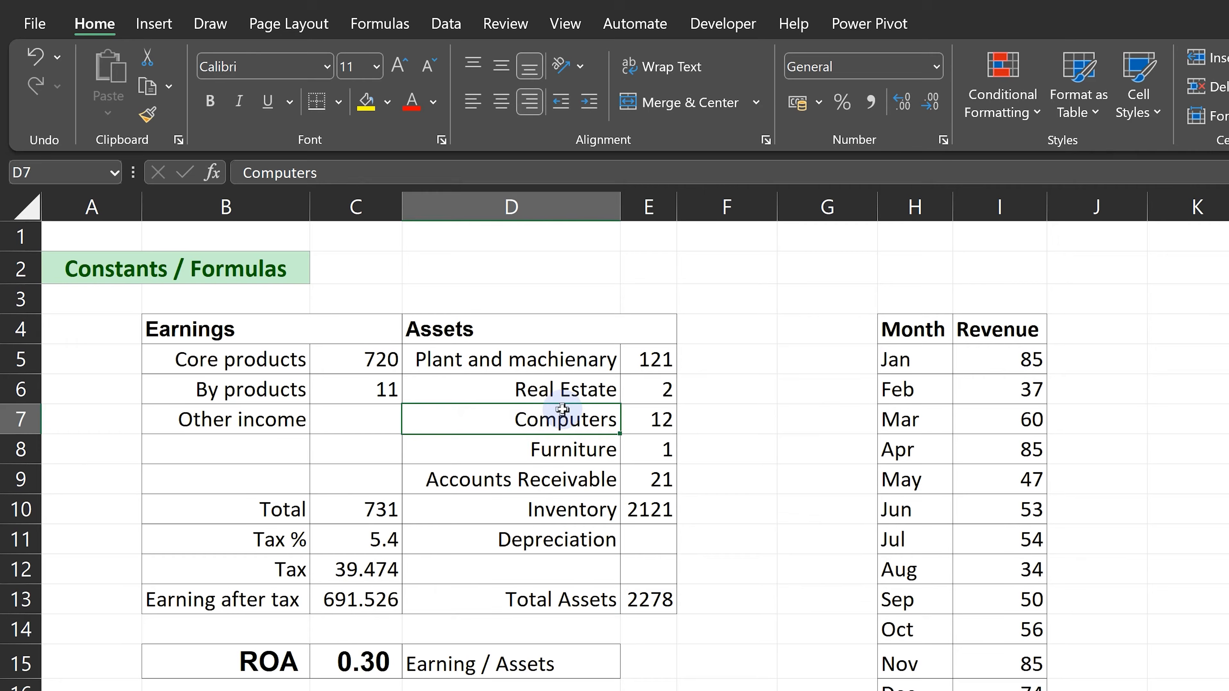
key(ctrl+g)
click(475, 562)
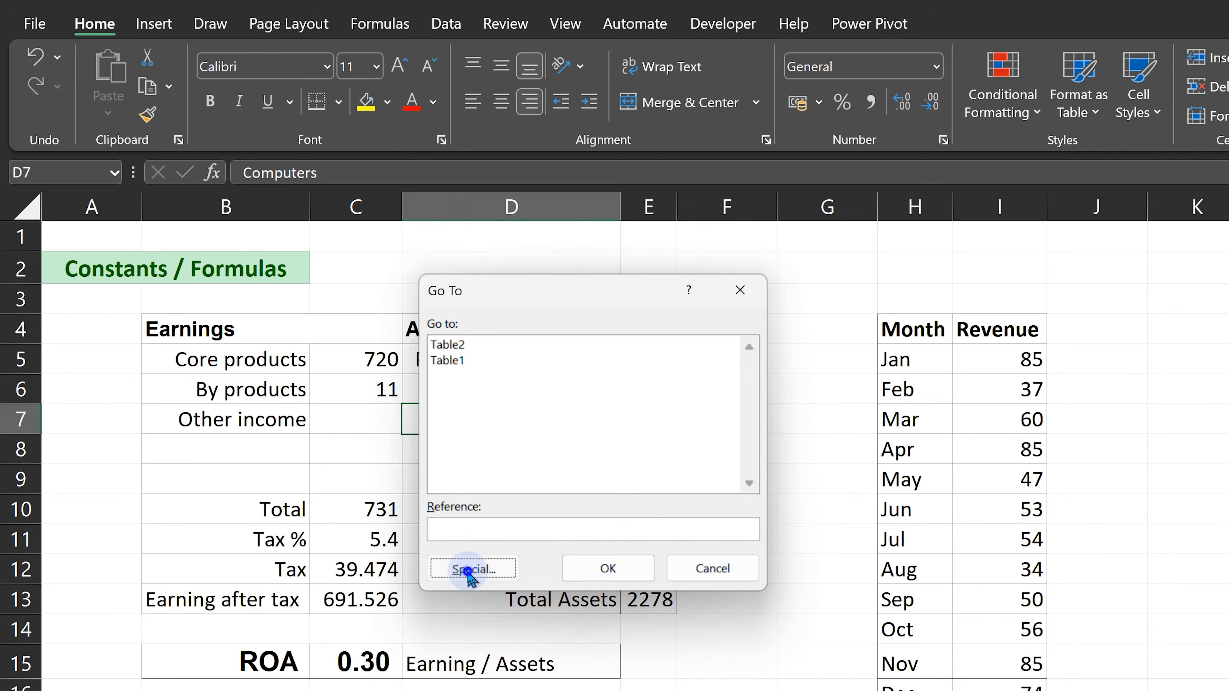
click(491, 334)
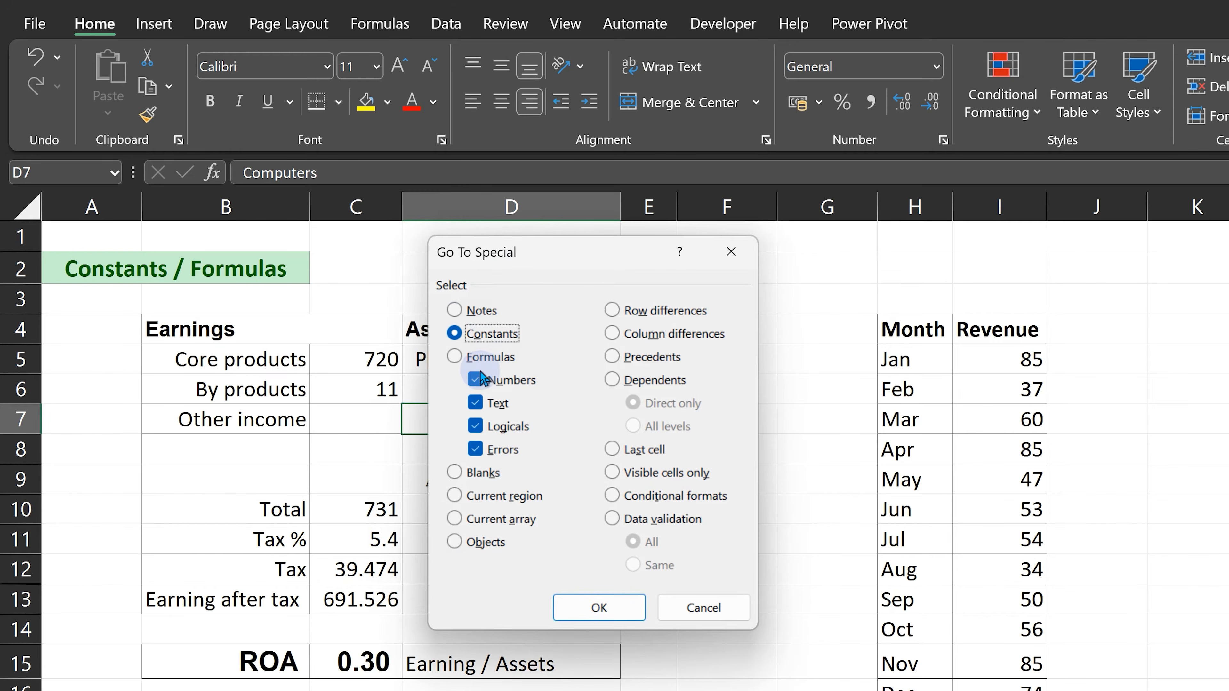
click(493, 358)
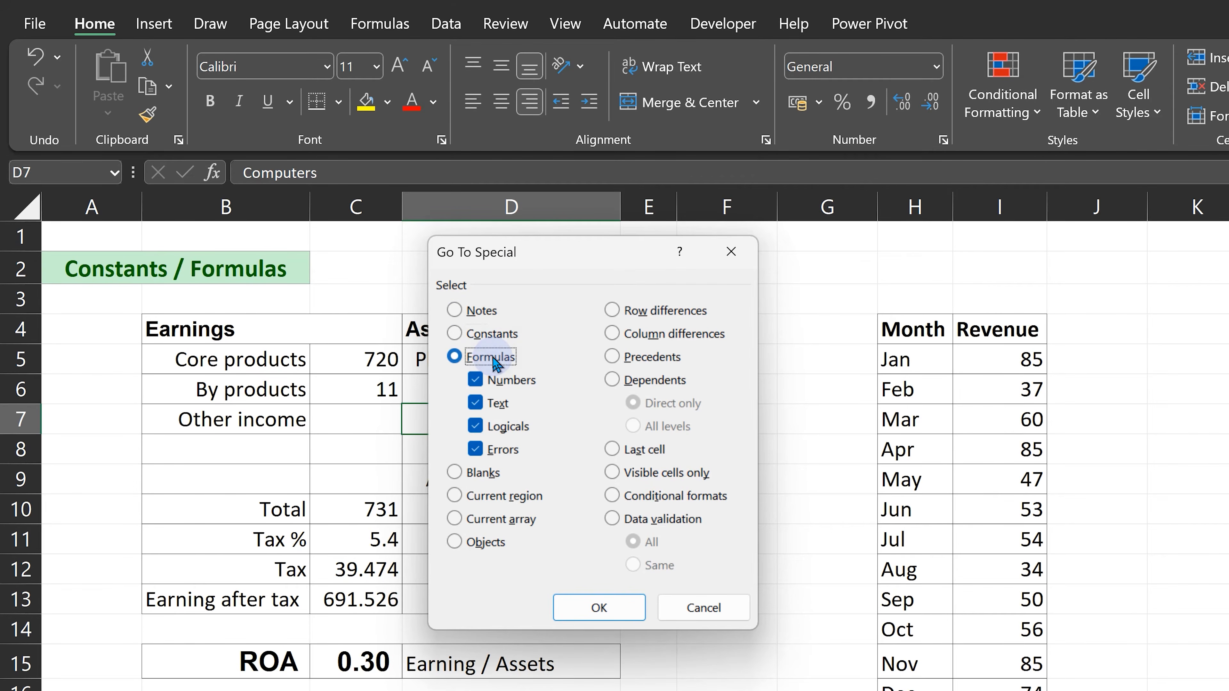
click(490, 335)
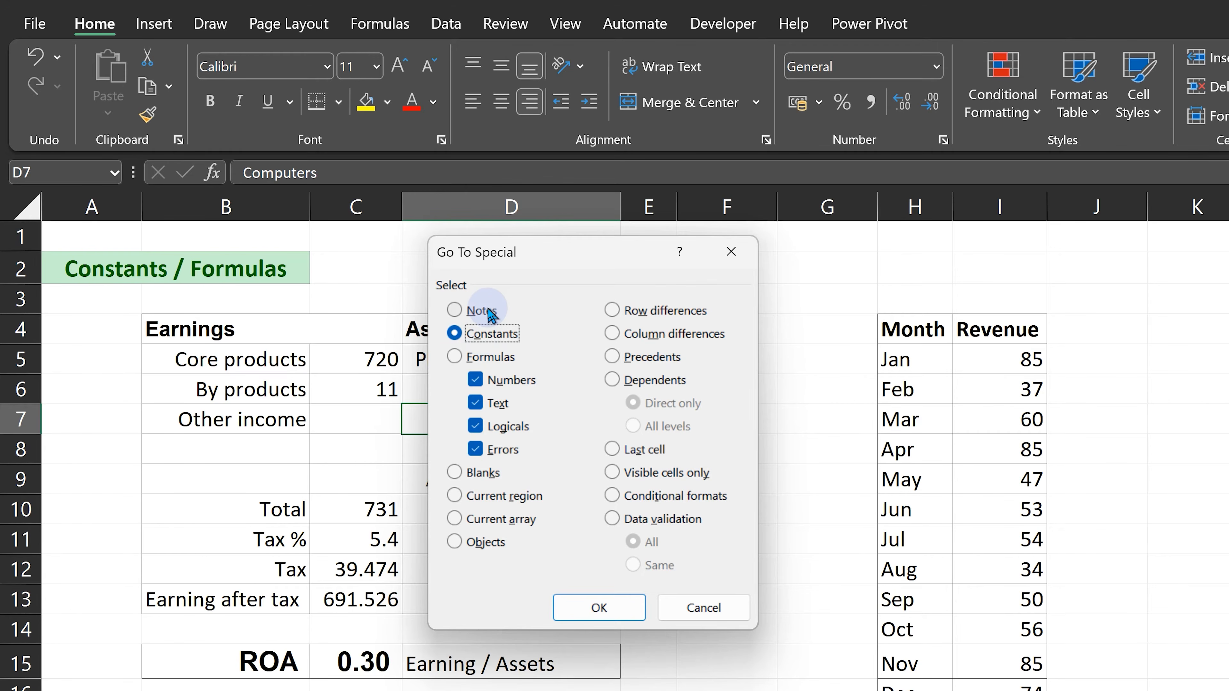
click(704, 607)
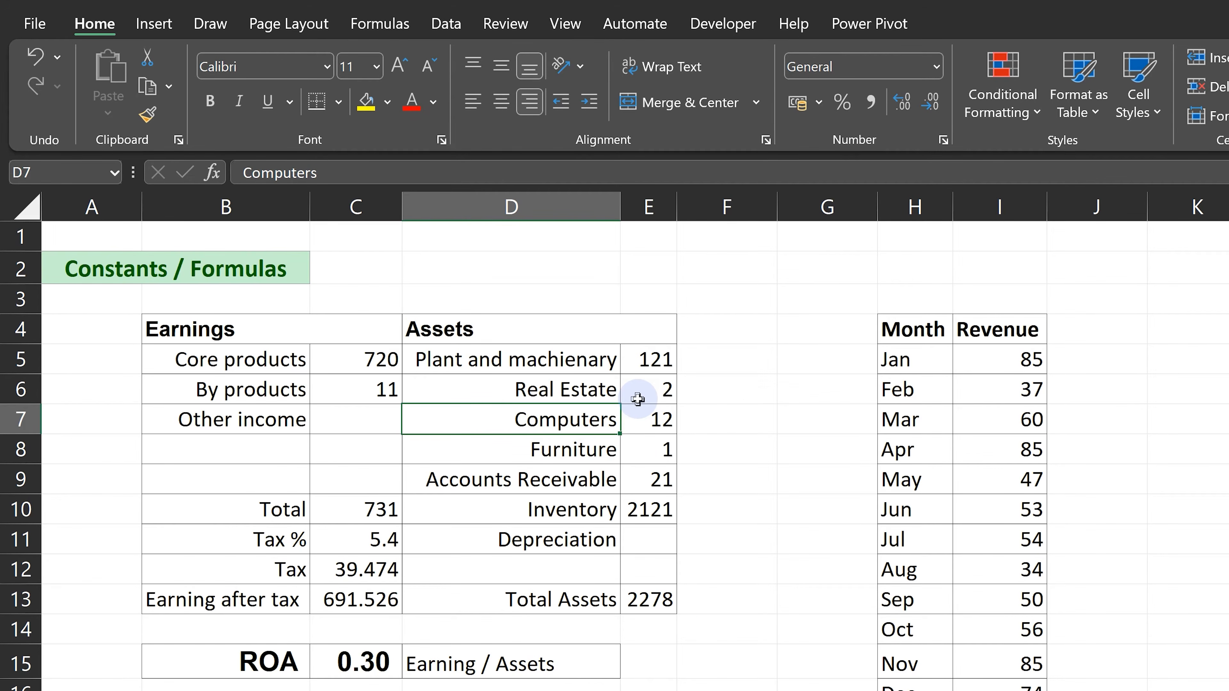
Display the formulas on the Constants / Formulas sheet for inspection, and return to the value view.
key(ctrl+grave)
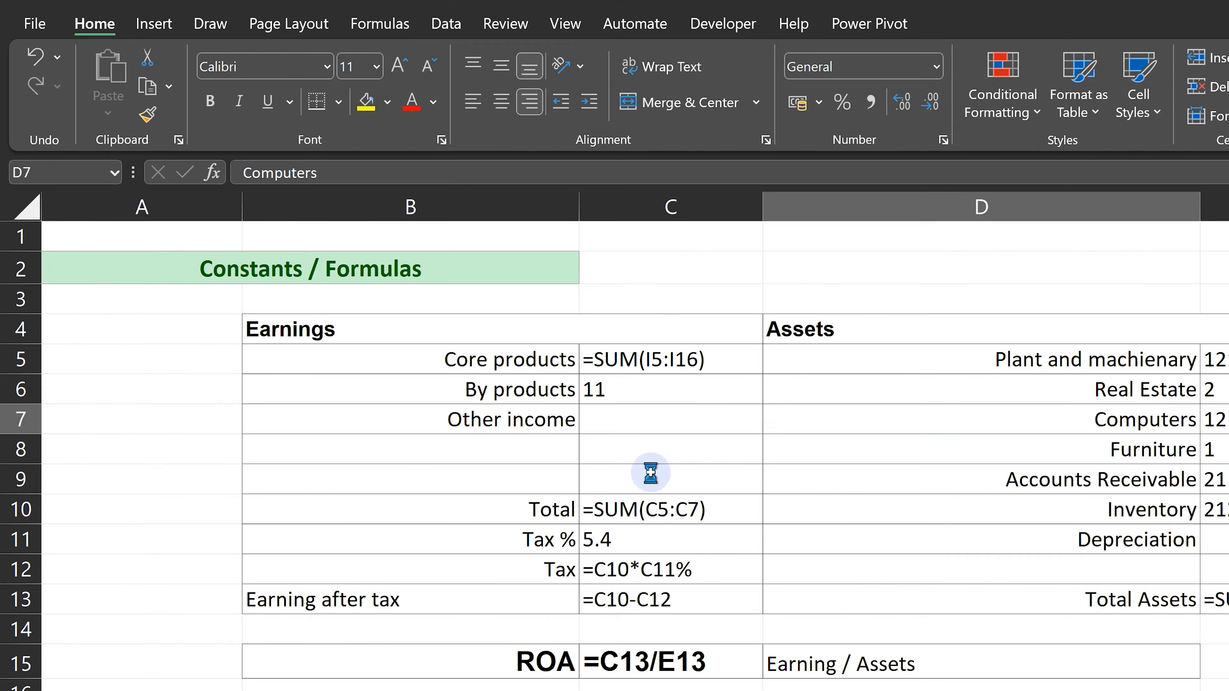
key(ctrl+grave)
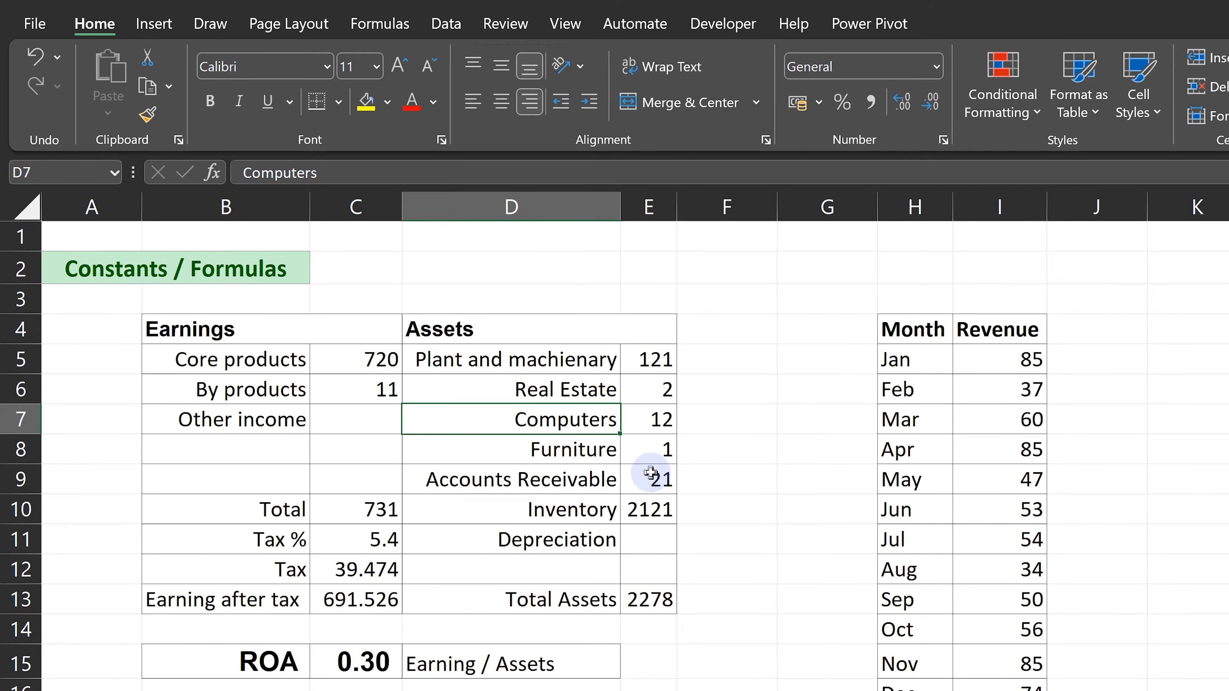
Preview the Calculation cell style on the By products value in C6 without applying it.
click(395, 383)
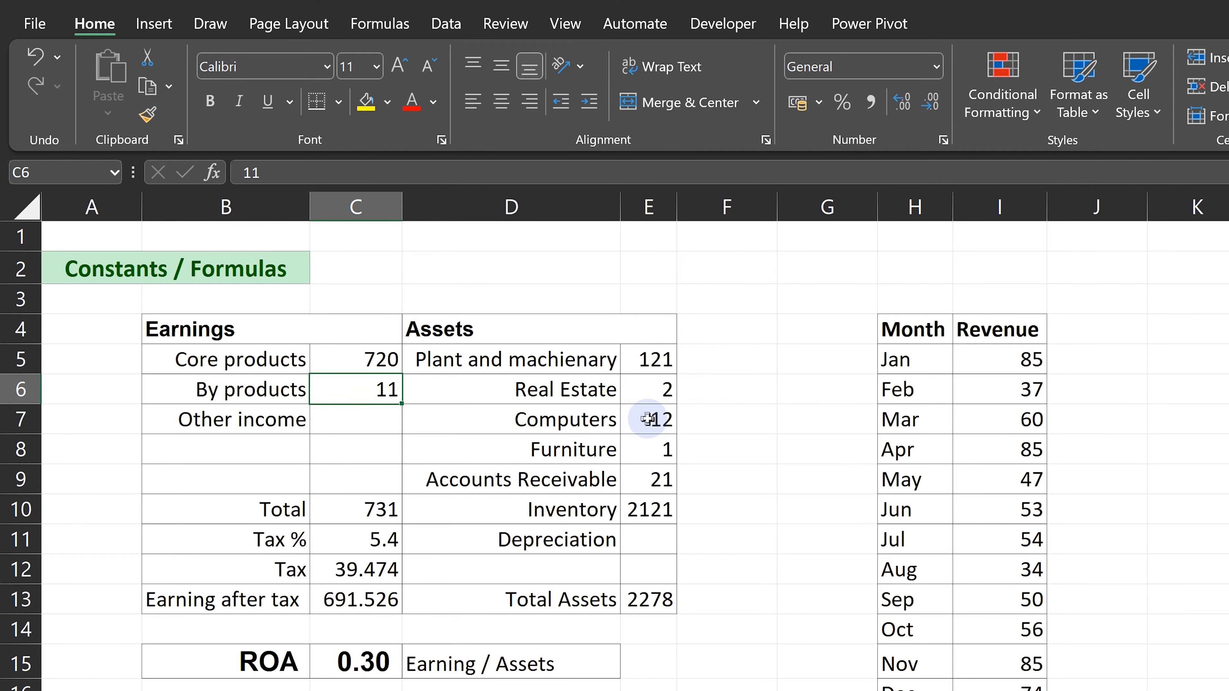
click(1147, 94)
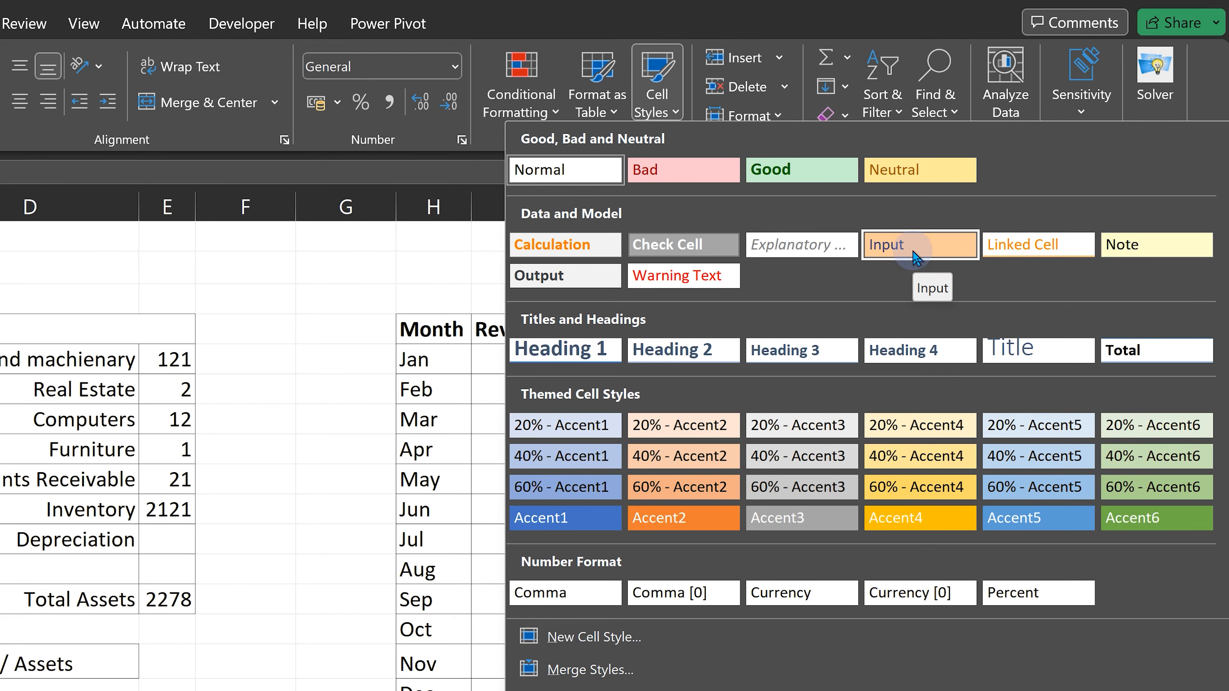
click(145, 446)
Select all formula cells across the entire Constants / Formulas sheet with Go To Special.
click(188, 478)
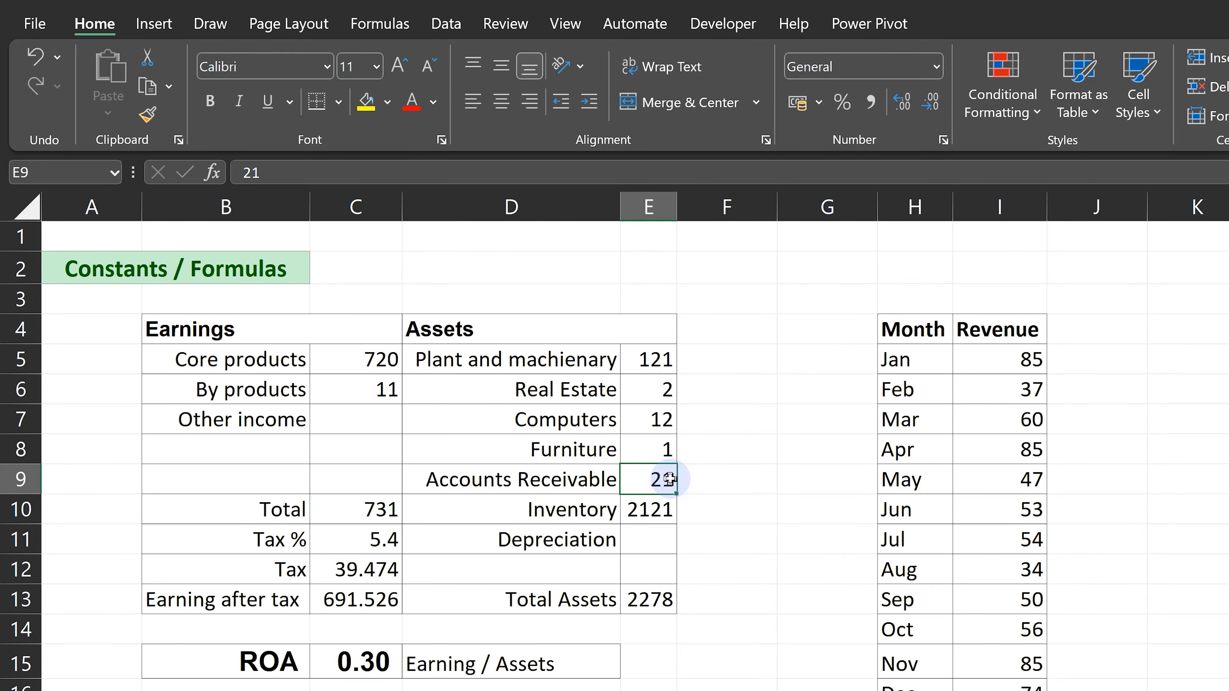
key(ctrl+a)
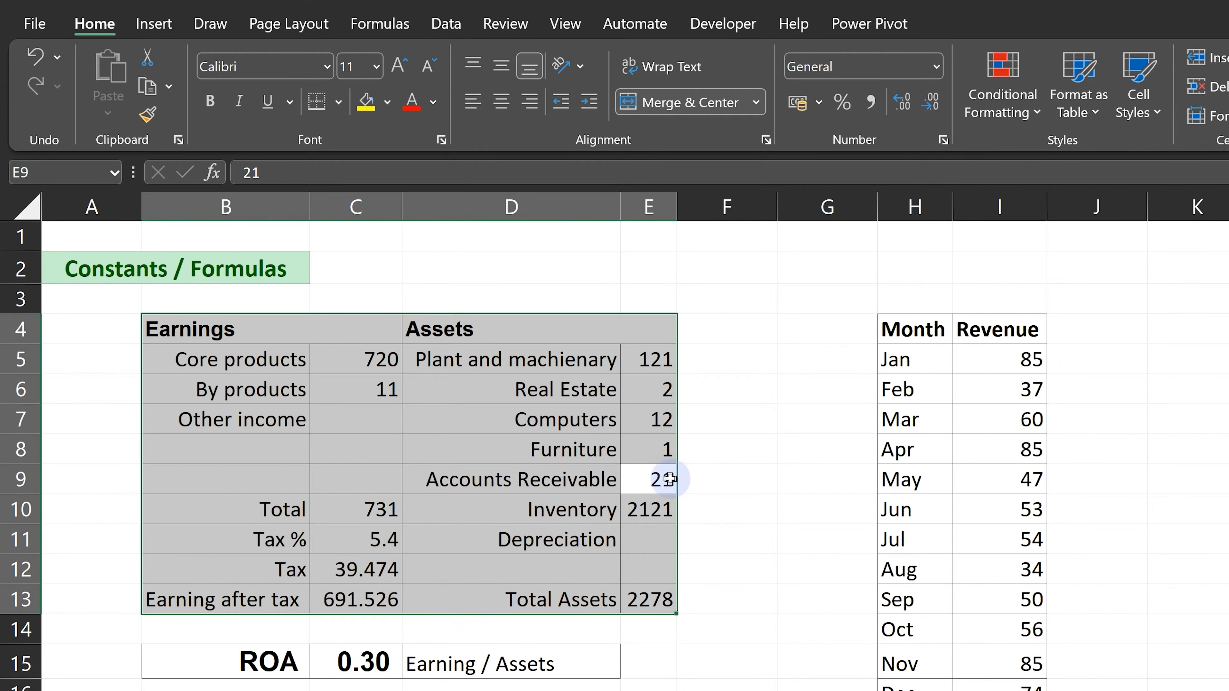
key(ctrl+a)
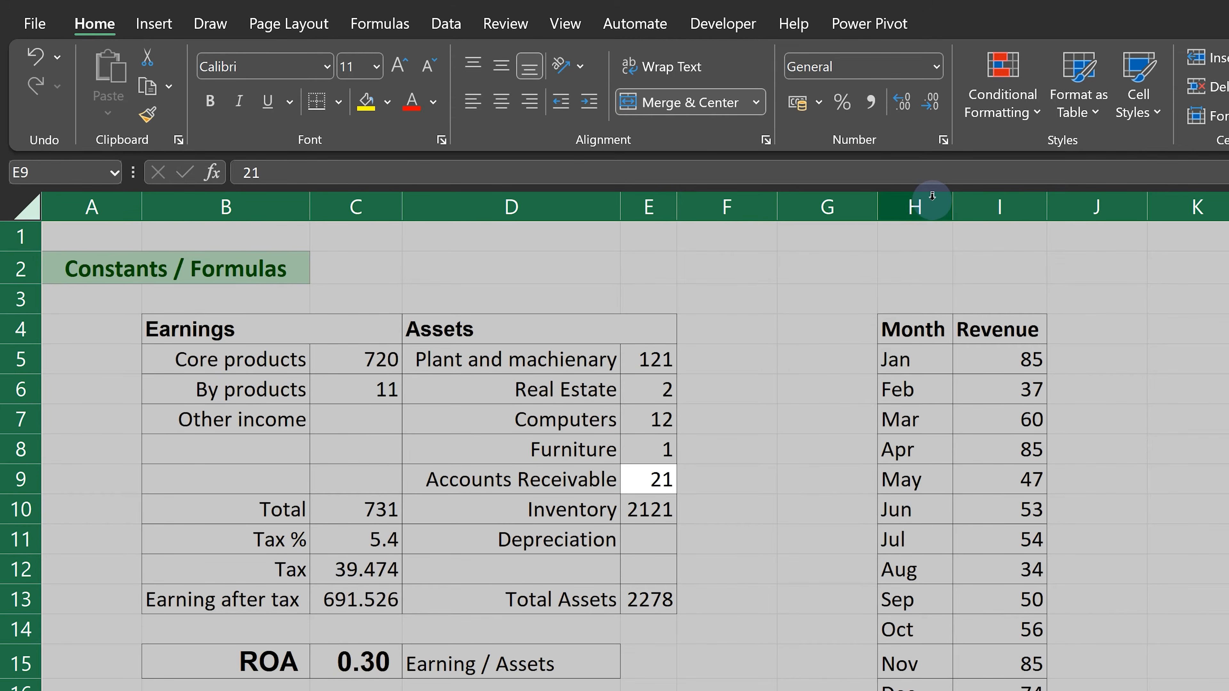
key(ctrl+f)
key(Escape)
key(ctrl+g)
key(alt+s)
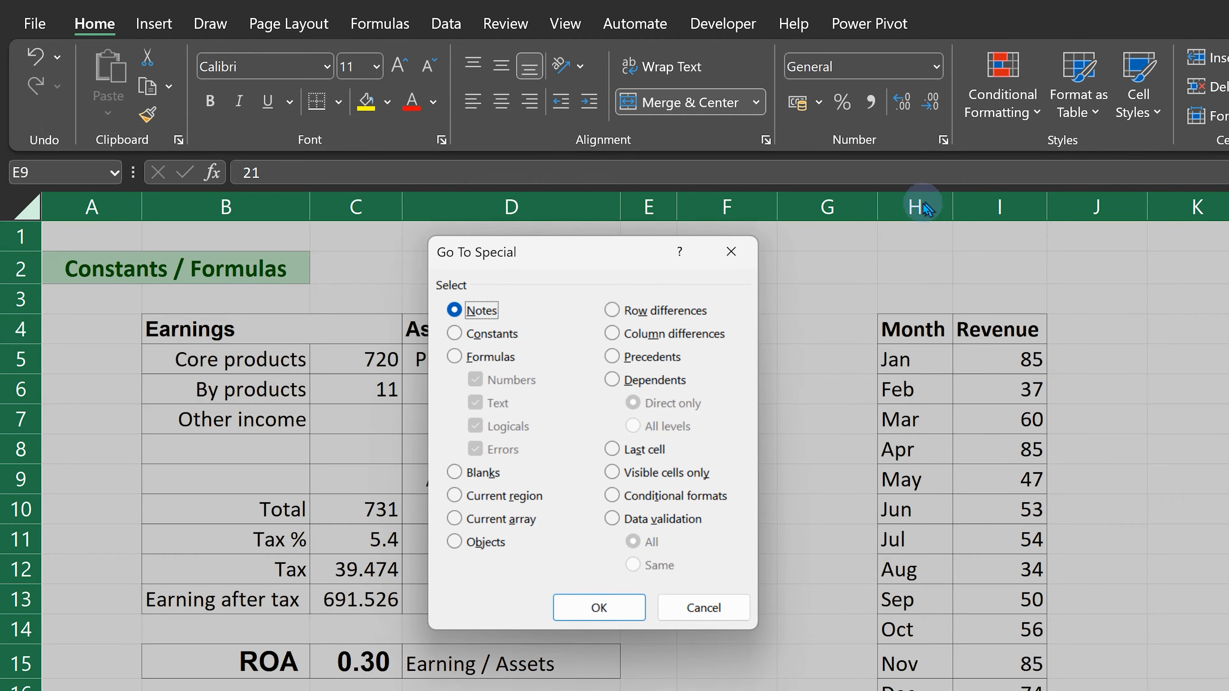
click(489, 359)
click(564, 607)
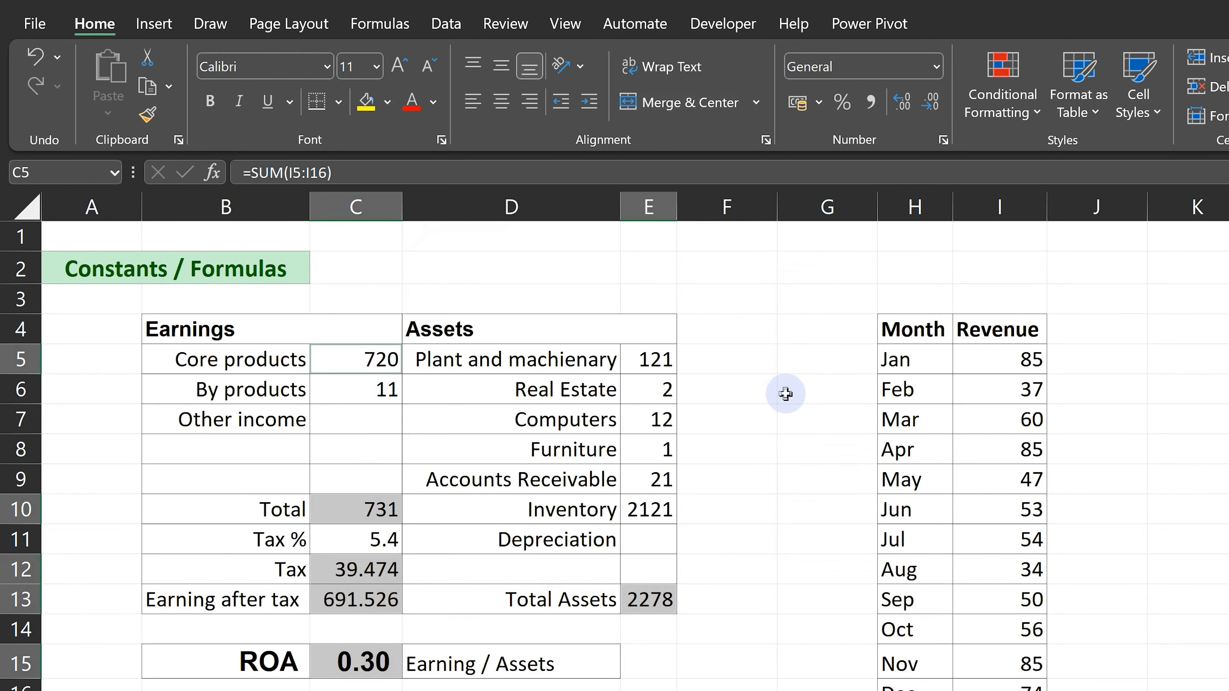
Apply the Calculation cell style to the selected formula cells and clear the selection.
click(1138, 85)
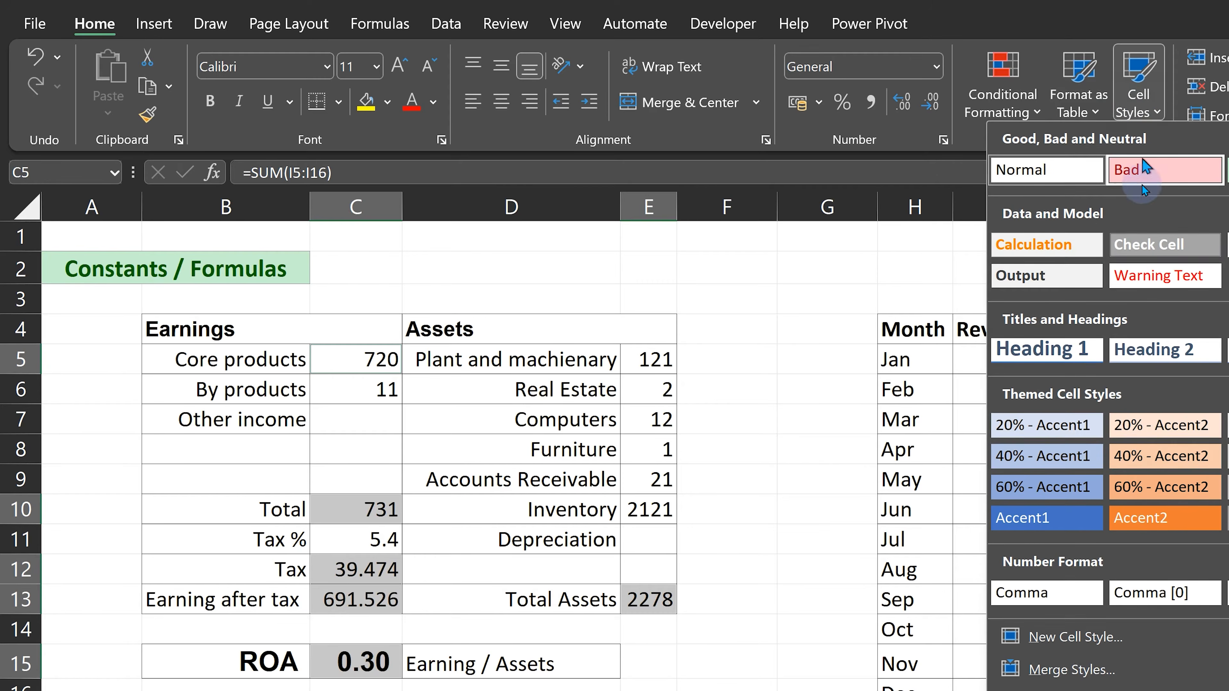
click(1040, 250)
click(775, 501)
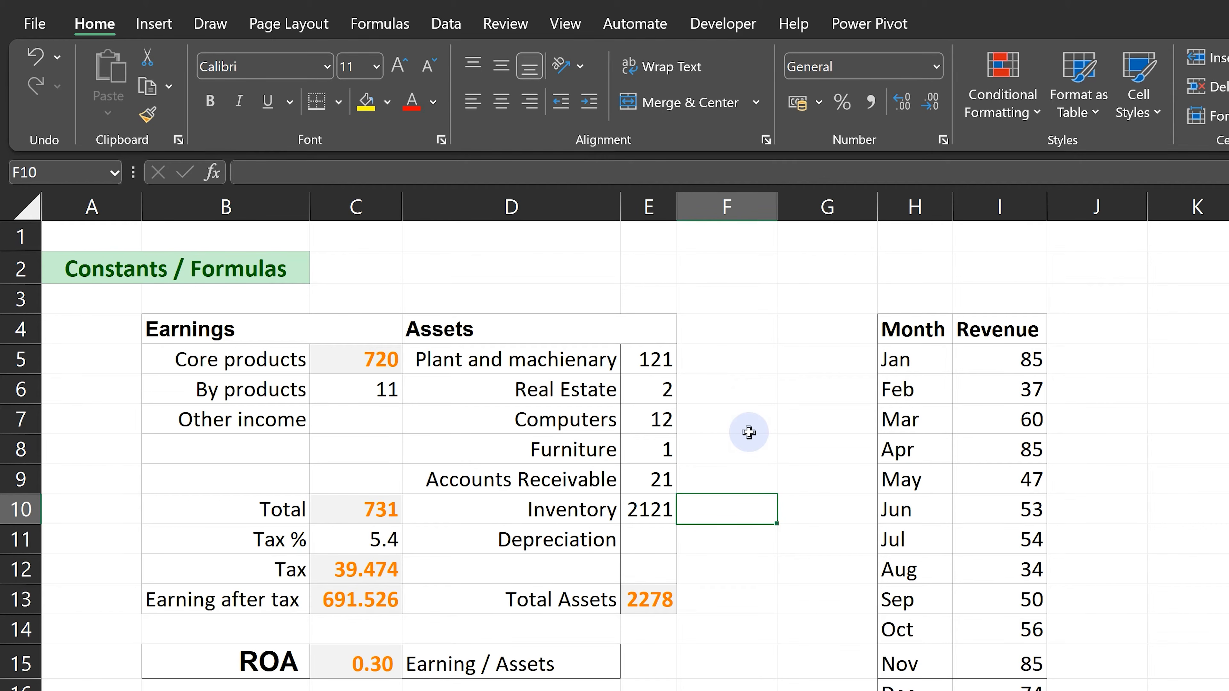
Select all cells containing constants of any type with Go To Special.
key(ctrl+g)
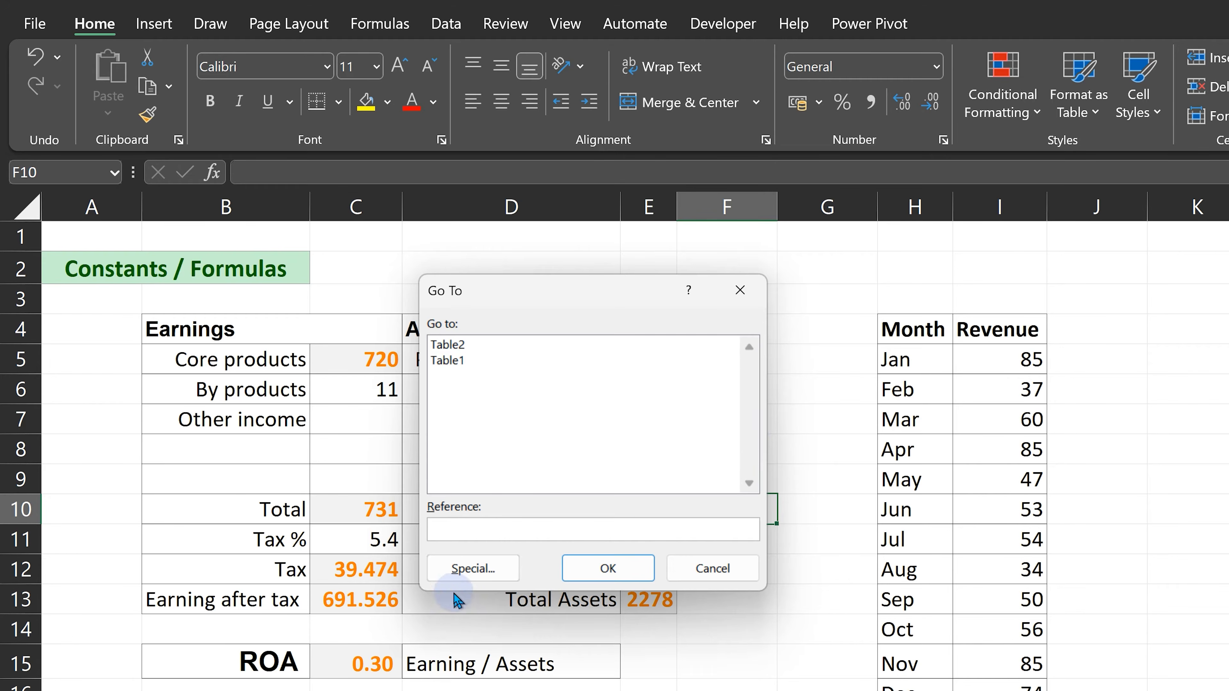
click(473, 569)
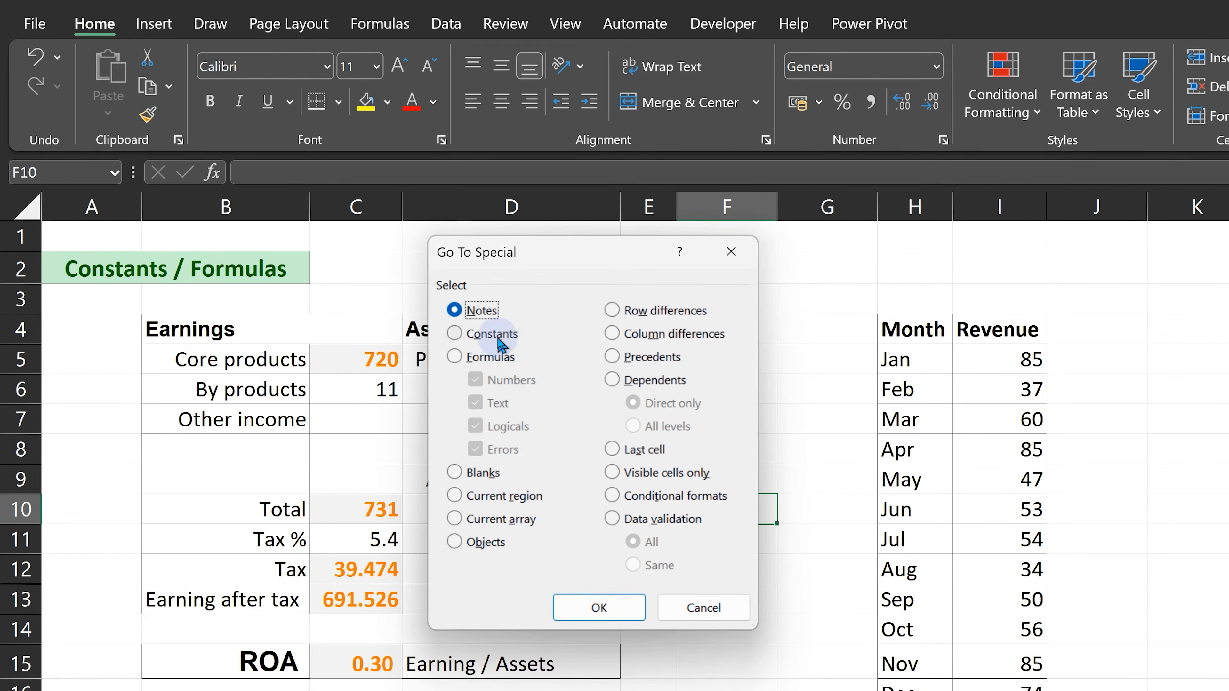
click(492, 335)
click(620, 606)
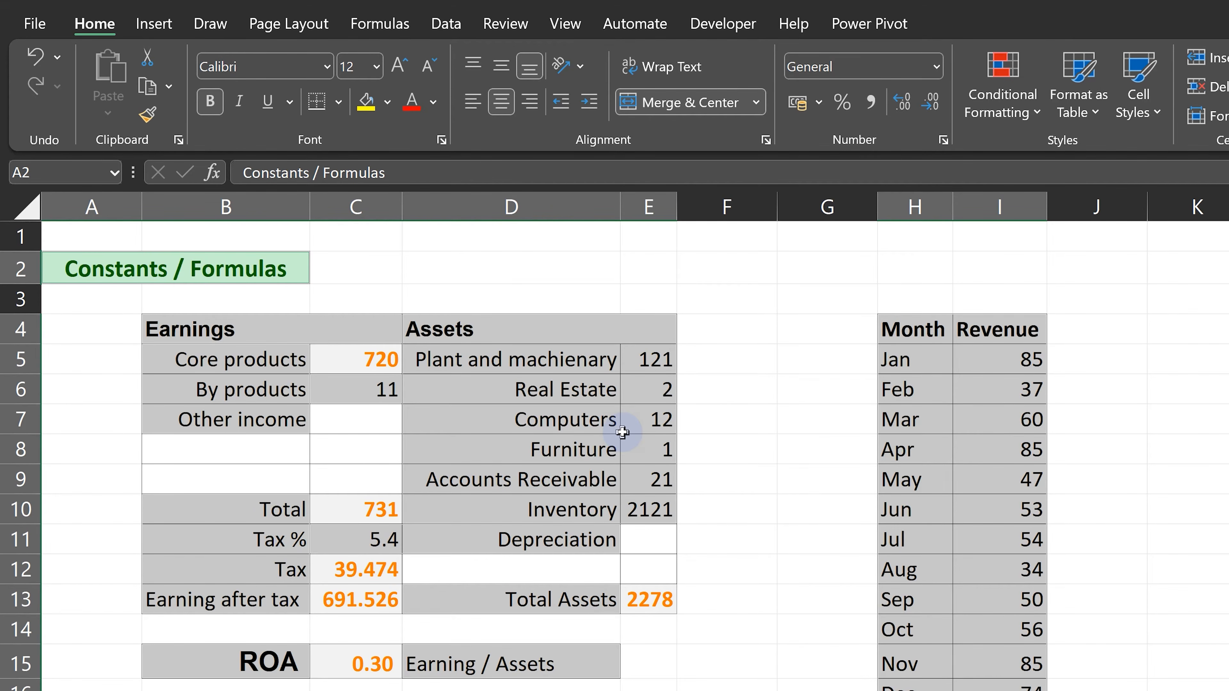
Select only the numeric constants with Go To Special, excluding Text, Logicals and Errors.
key(F5)
key(alt+s)
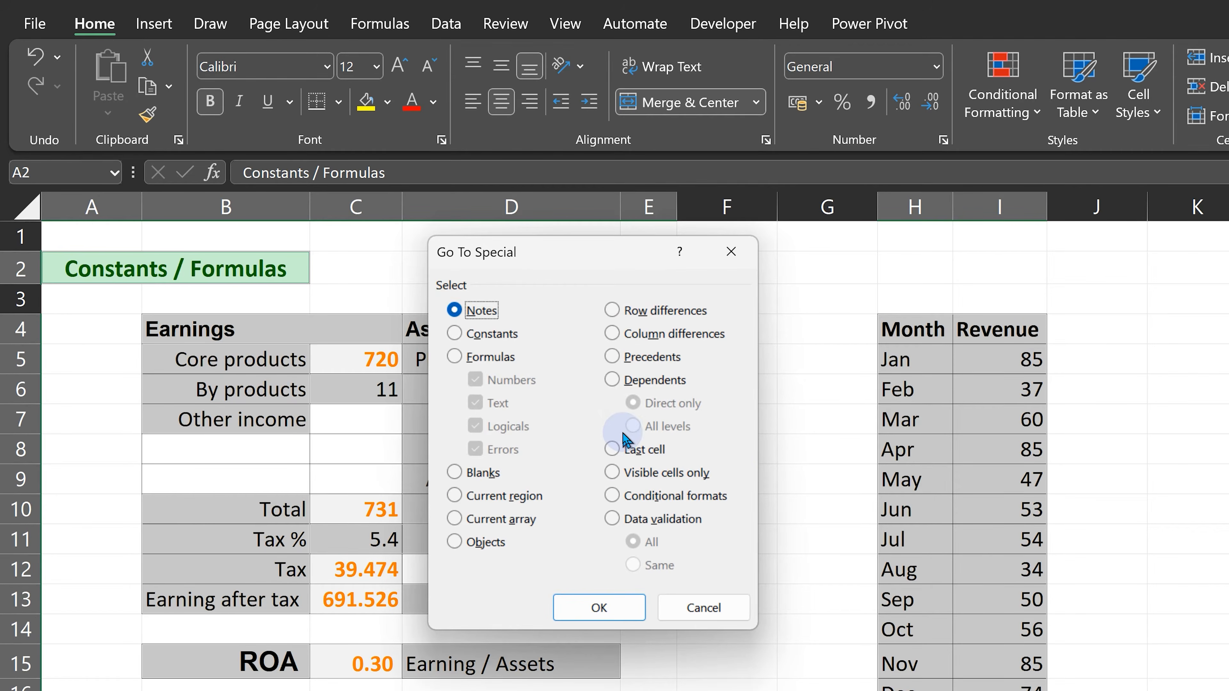
click(501, 335)
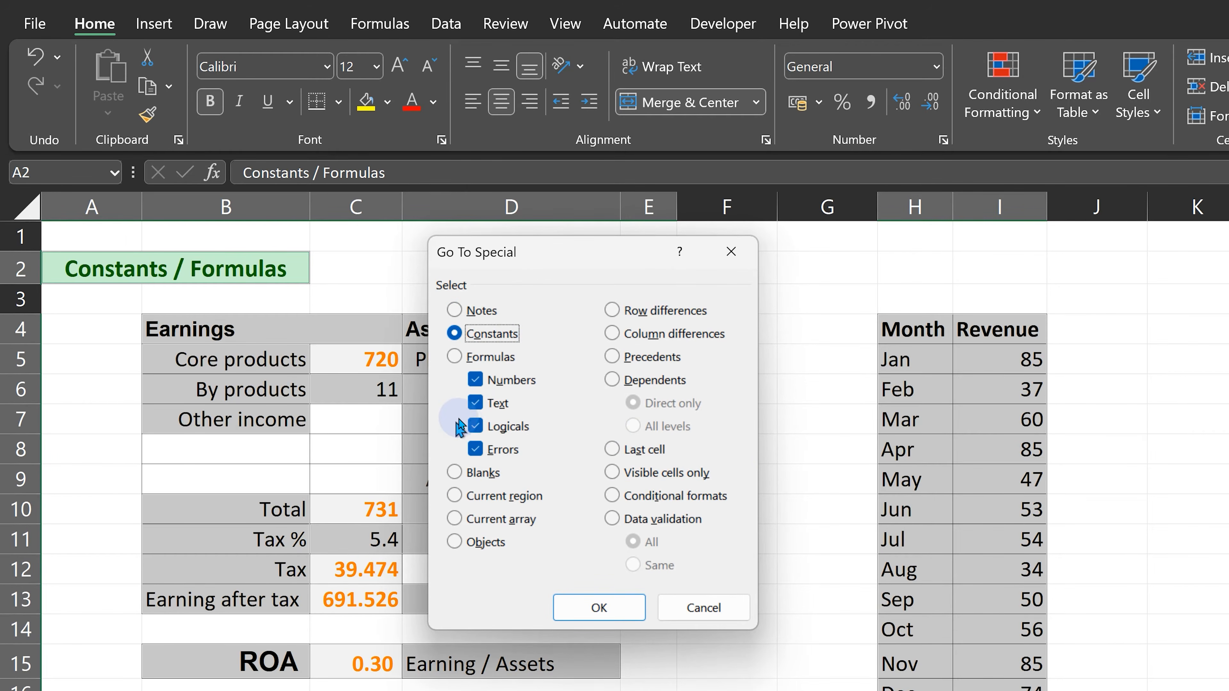
click(473, 403)
click(473, 427)
click(474, 450)
click(583, 605)
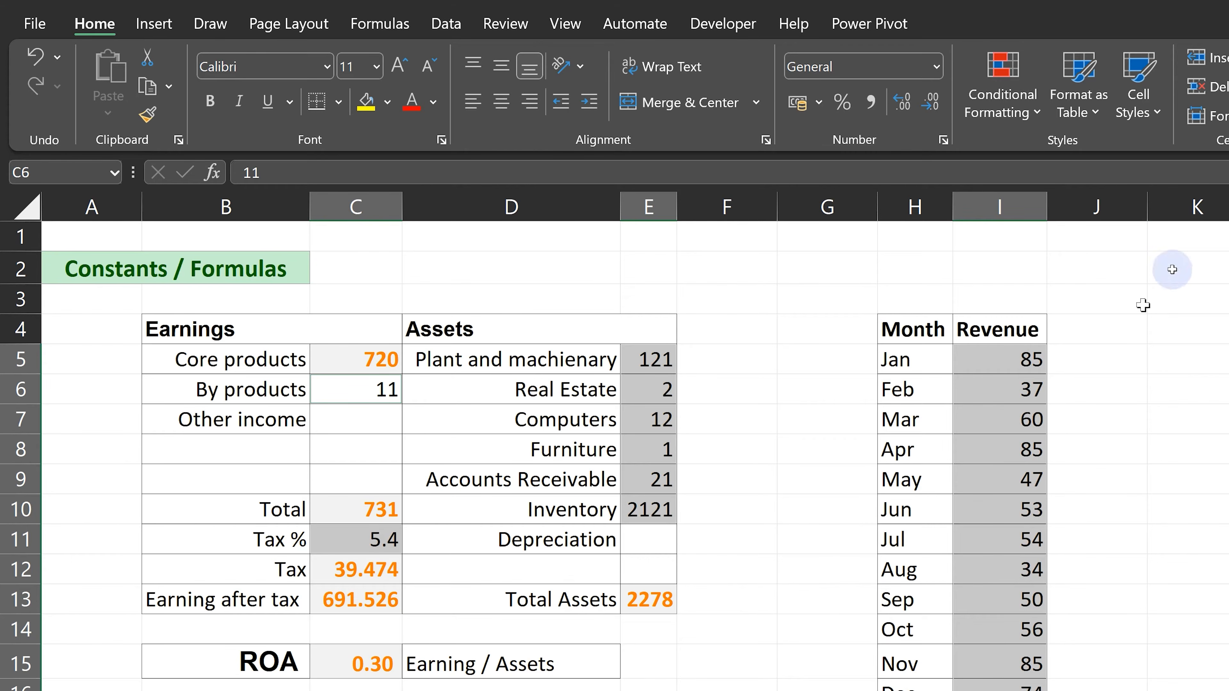
Apply the light-orange Input cell style to the selected numeric constants and clear the selection.
click(1156, 104)
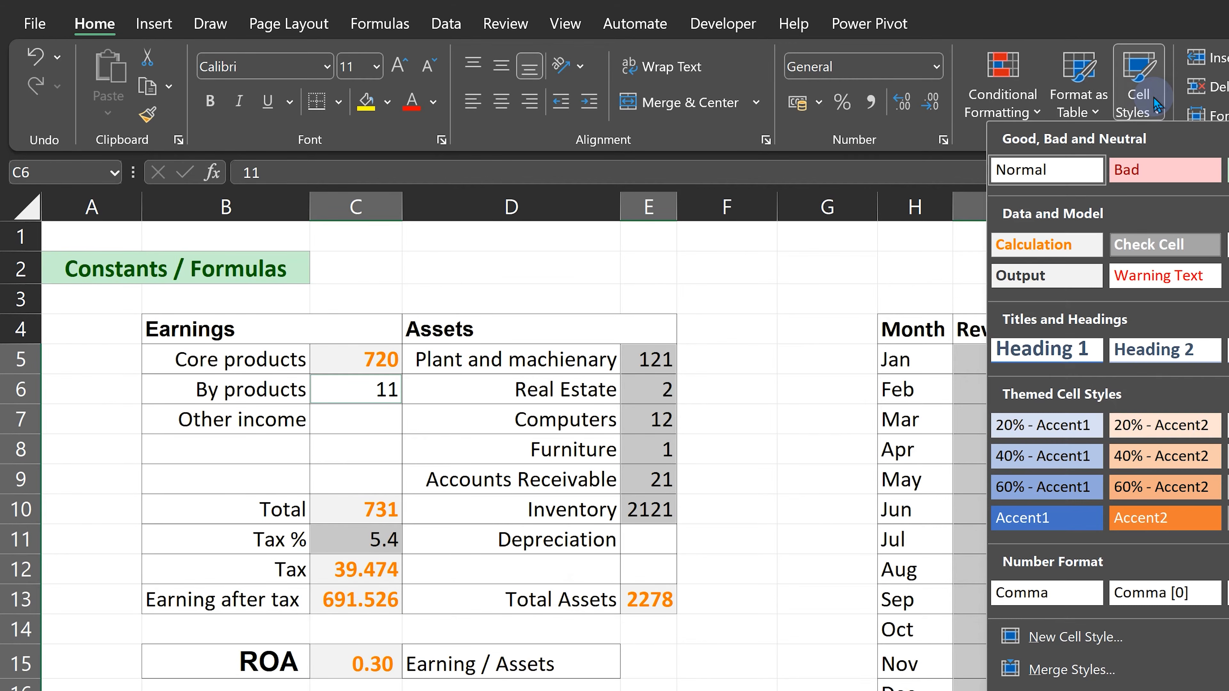
click(1178, 445)
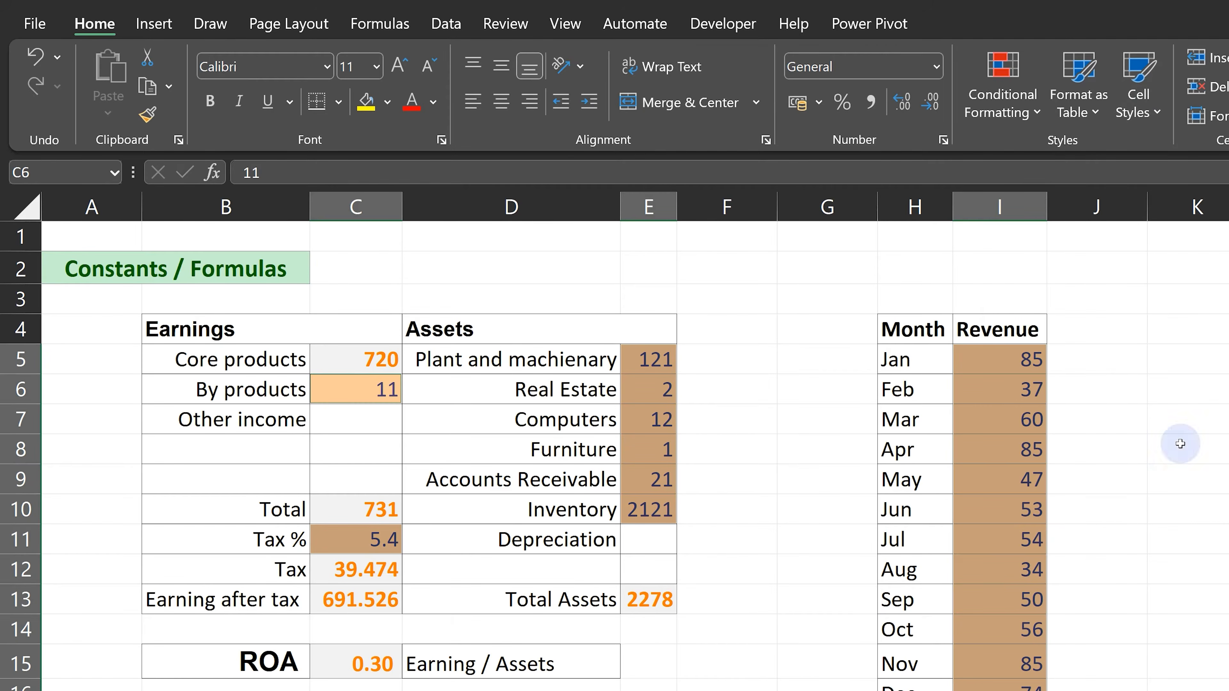
click(697, 676)
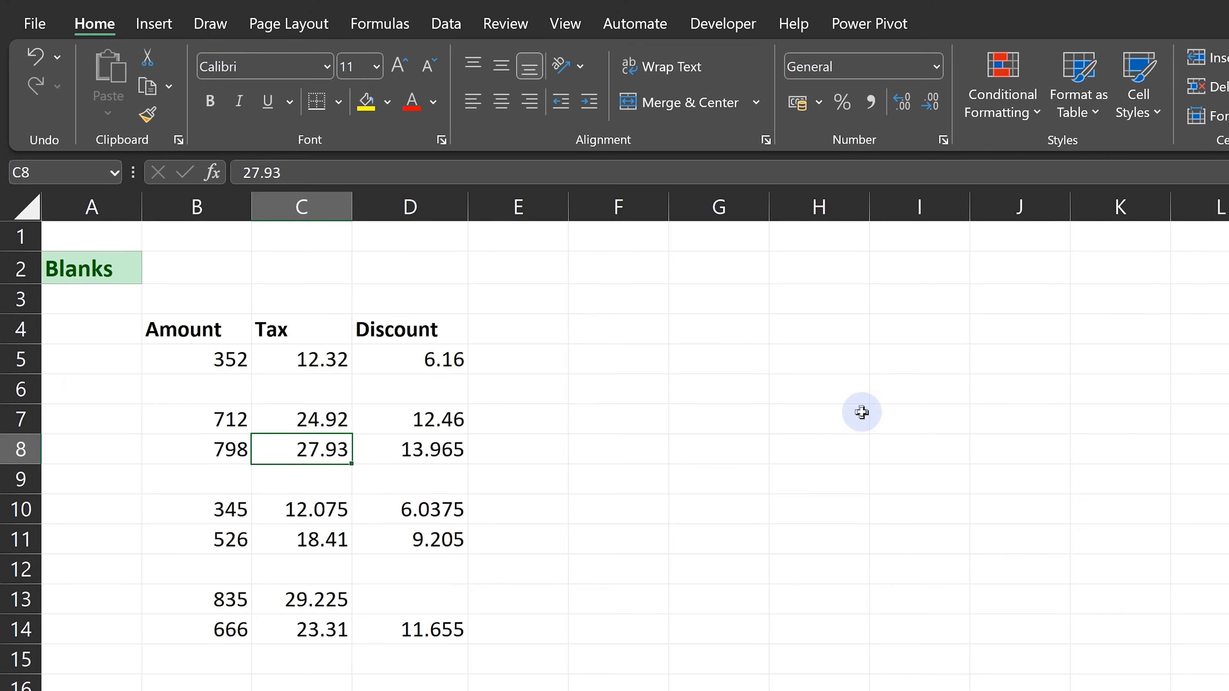
Select every blank cell in the used area of the Blanks 1 sheet with Go To Special.
key(ctrl+g)
click(467, 578)
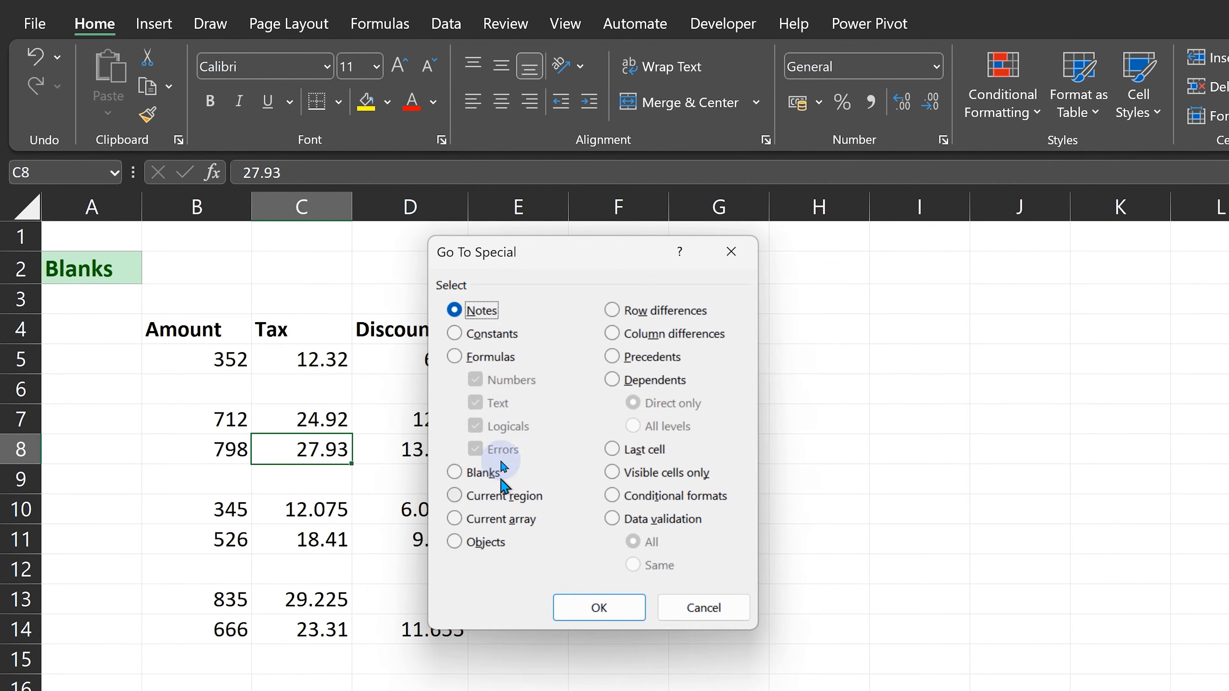
click(484, 472)
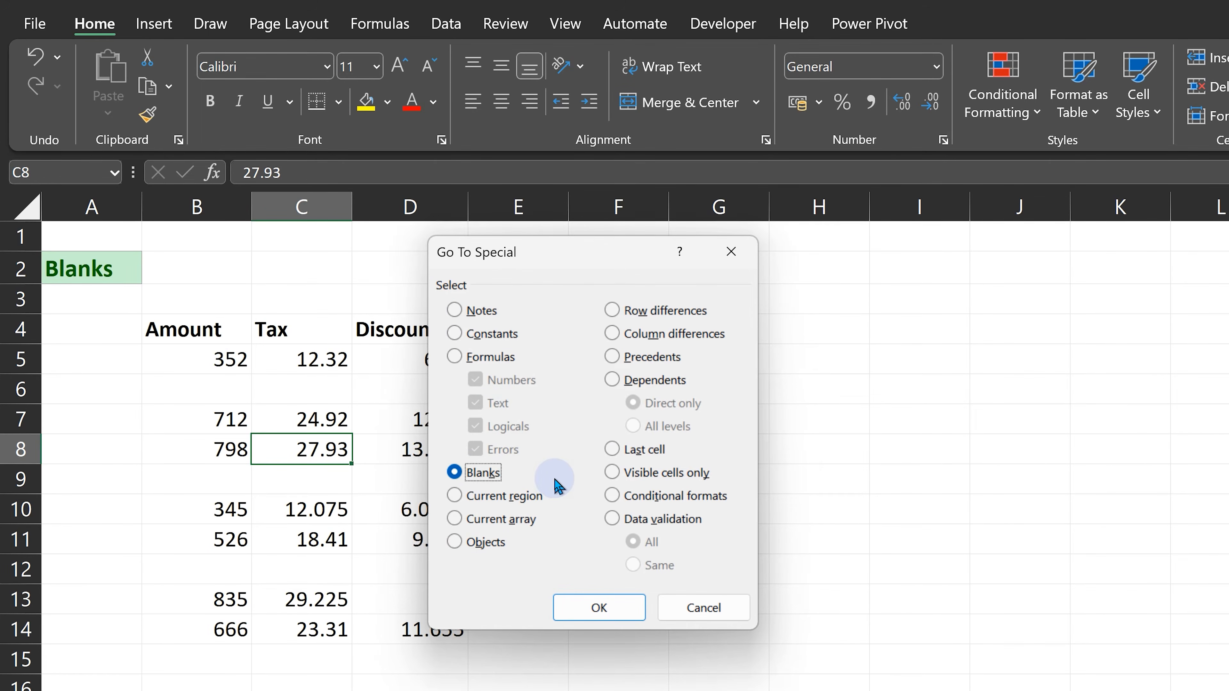
click(596, 611)
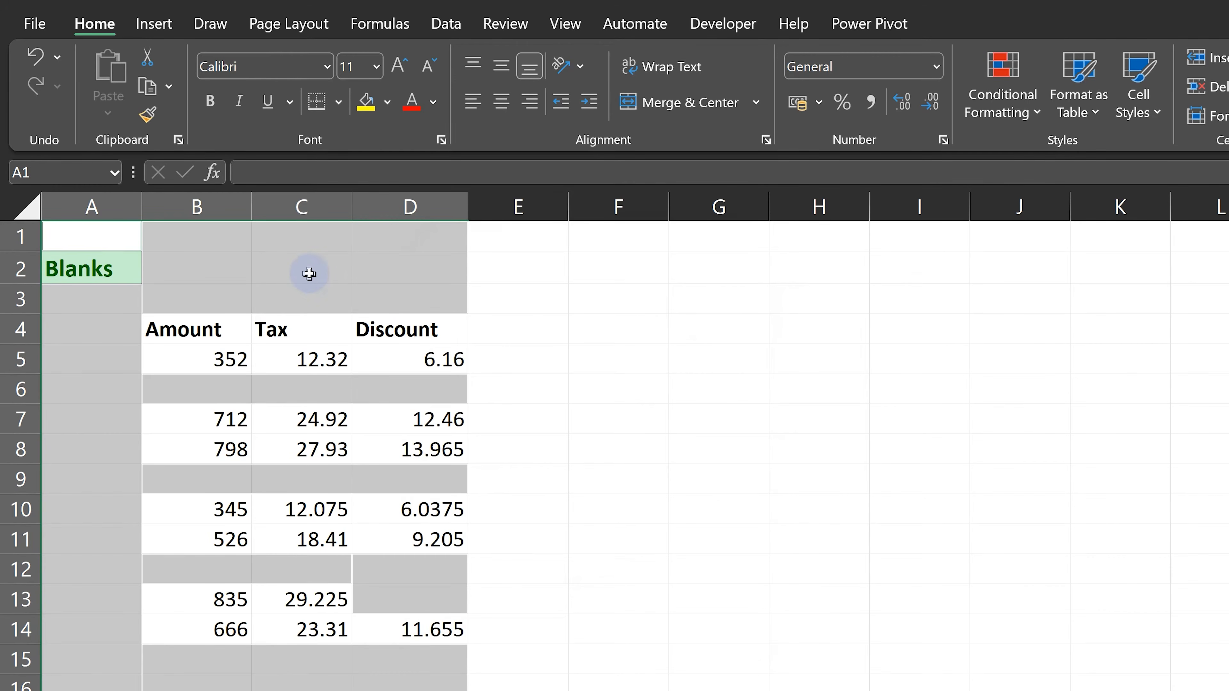
Select the data range B4:D22 covering the Amount, Tax and Discount columns.
click(91, 339)
drag(194, 331, 211, 359)
scroll(257, 411, down, 4)
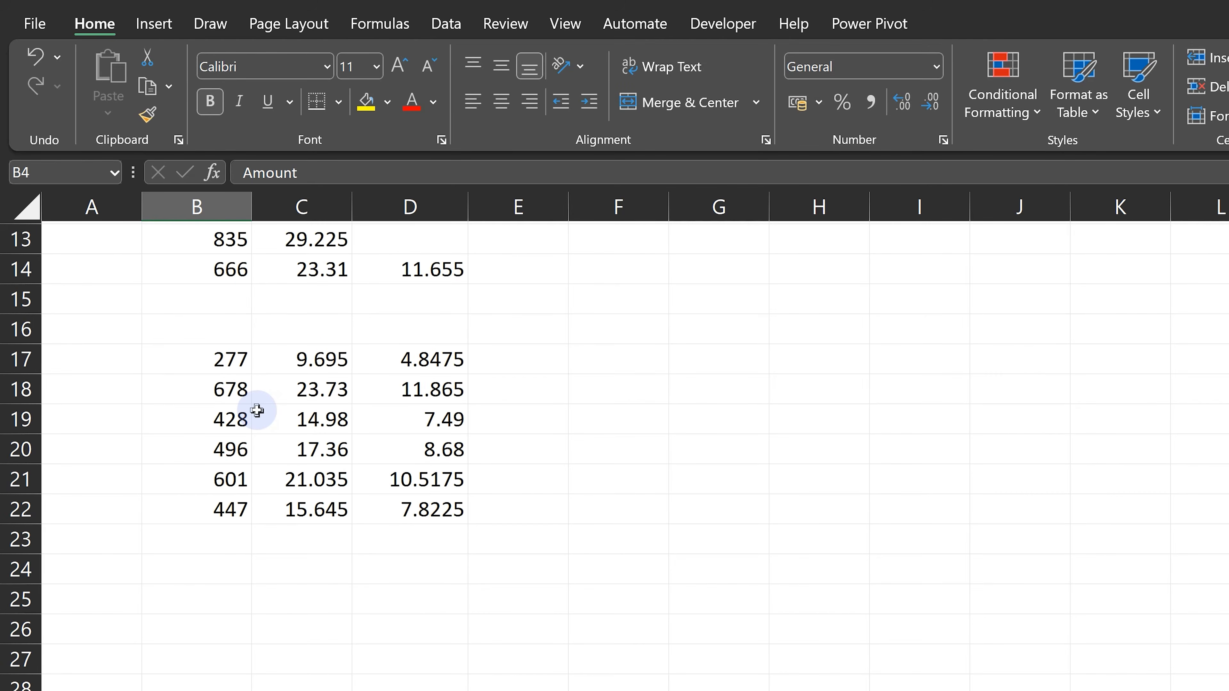
shift+click(406, 508)
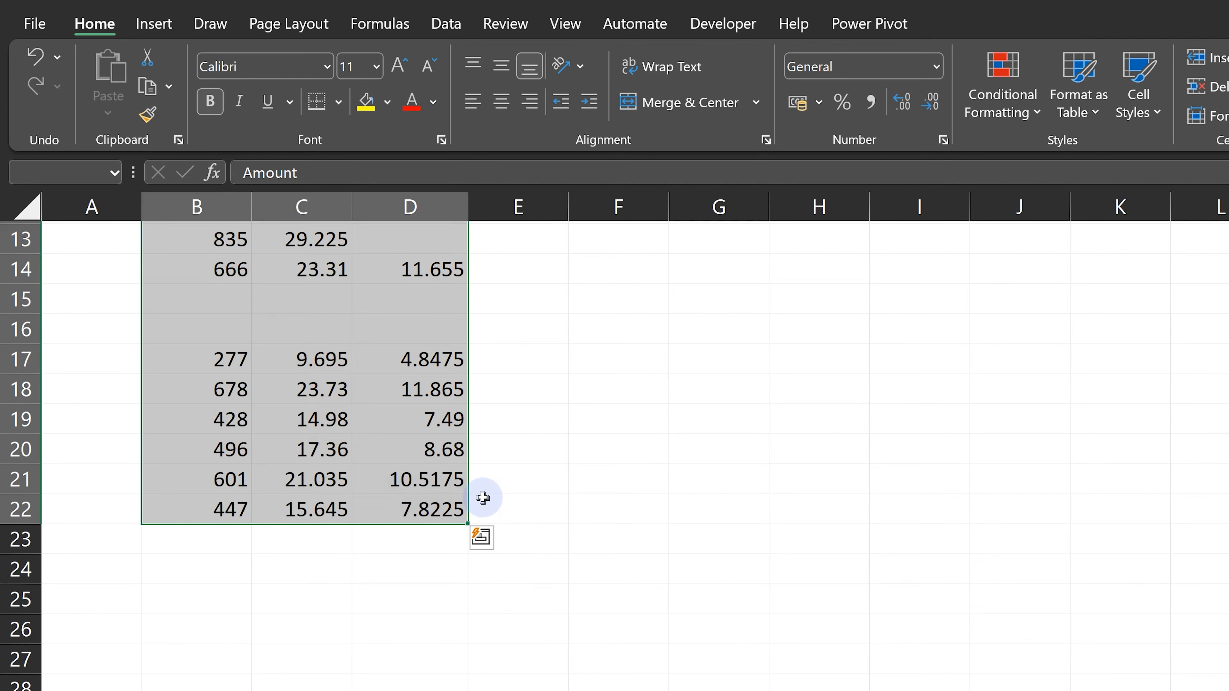
scroll(483, 497, up, 4)
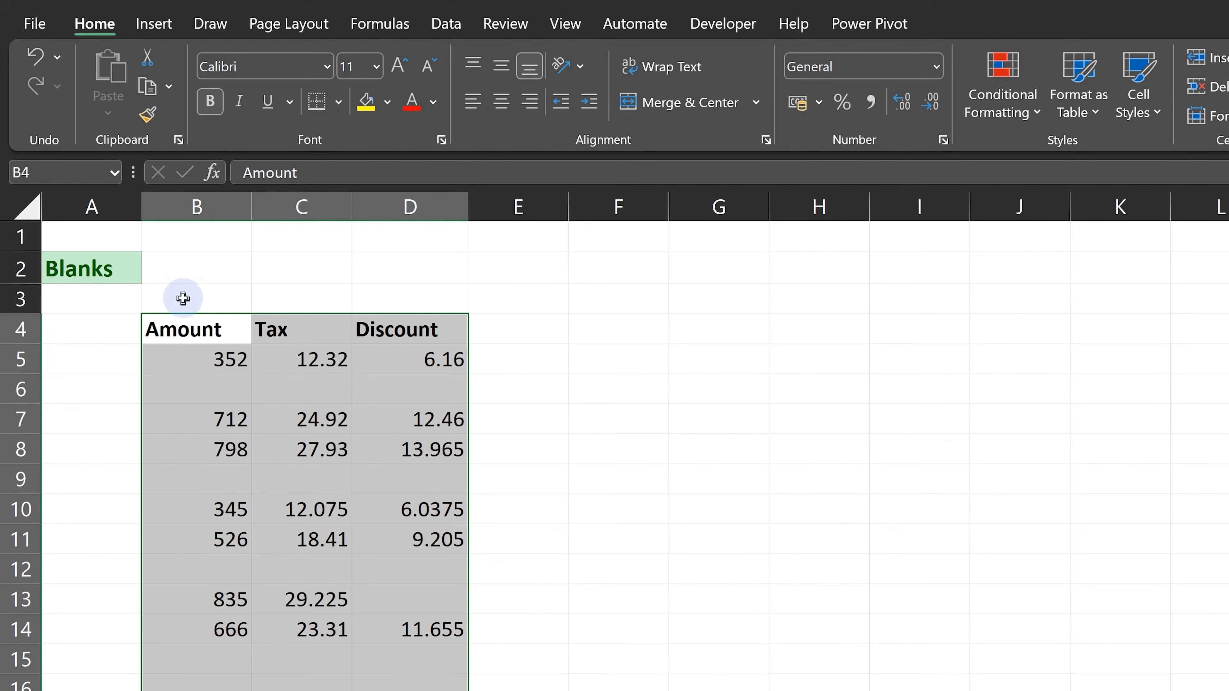
Select only the blank cells within the Amount column's data, starting at its header in B4, with Go To Special.
click(185, 331)
drag(184, 331, 193, 687)
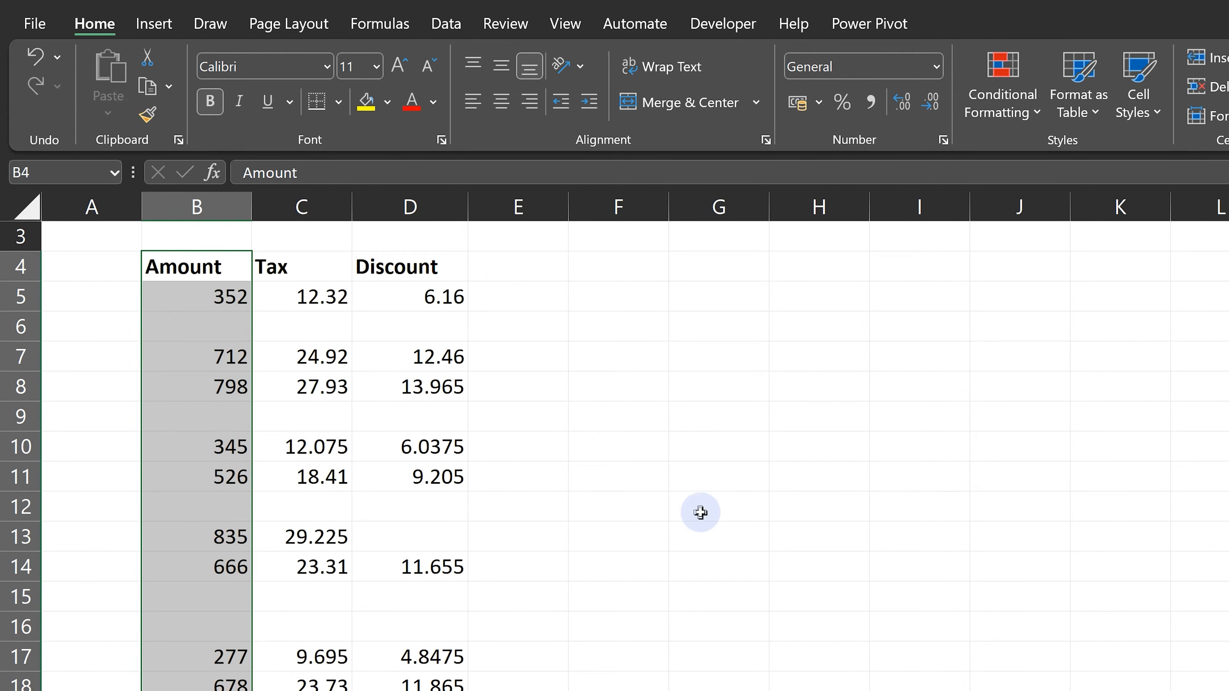
key(ctrl+g)
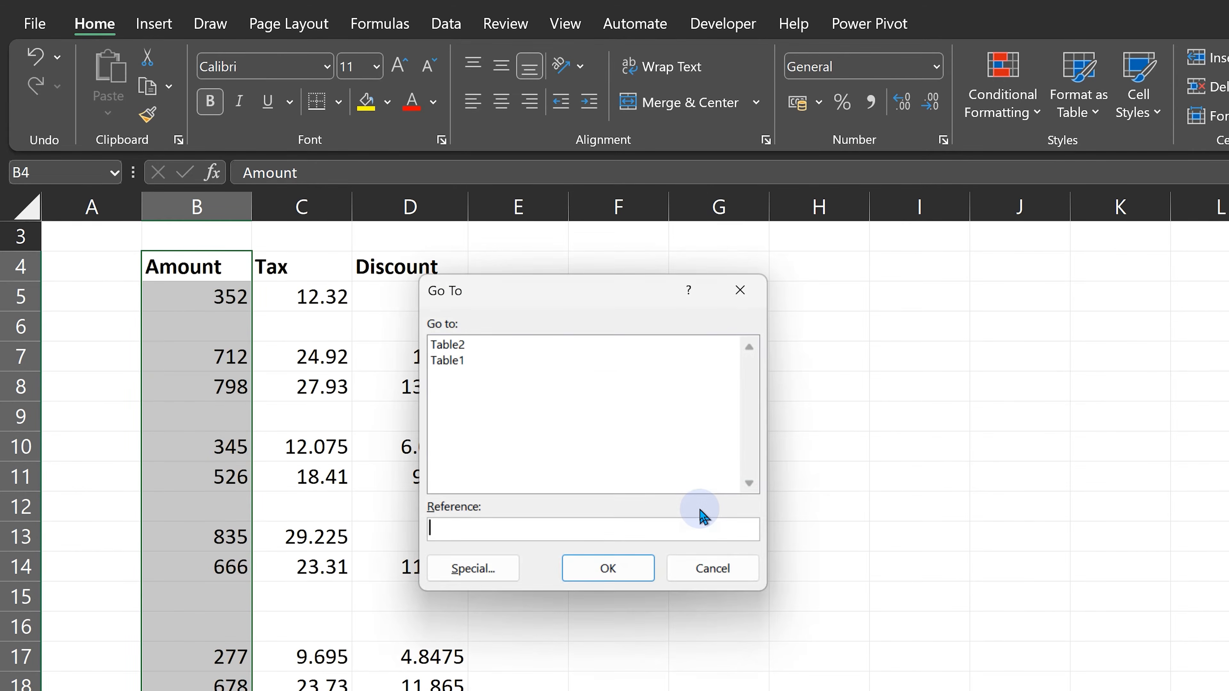
click(472, 567)
click(456, 472)
click(564, 603)
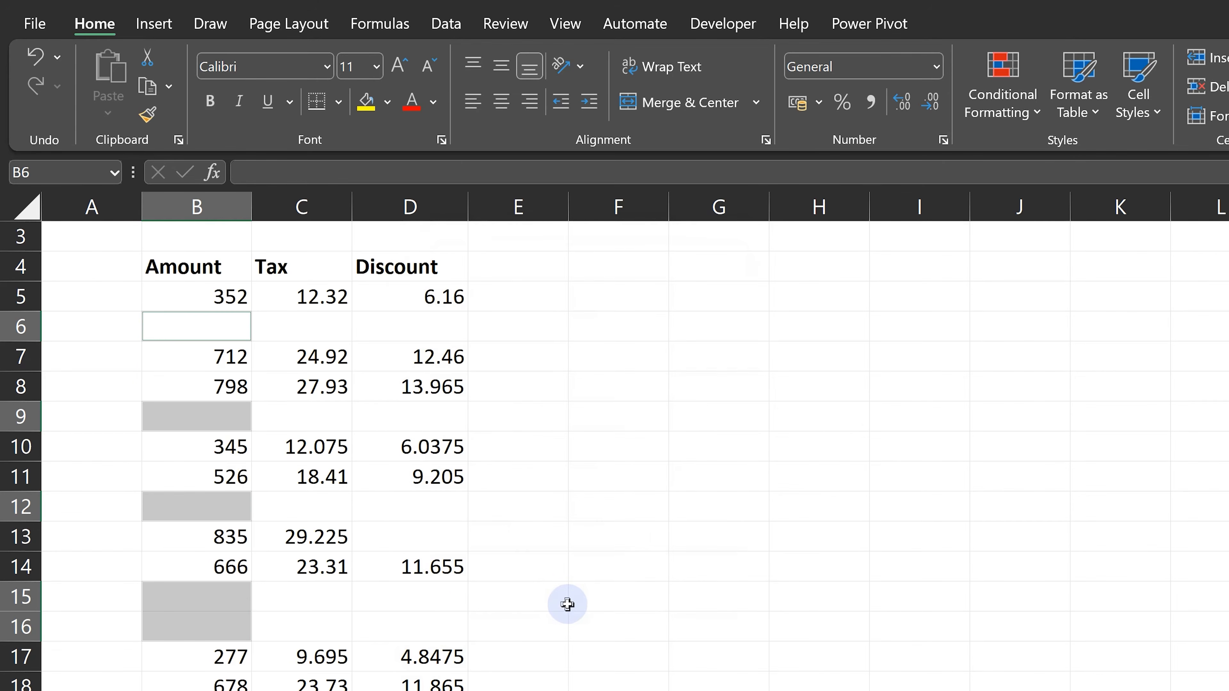
Delete the entire rows of the selected blank Amount cells and clear the selection.
right_click(219, 615)
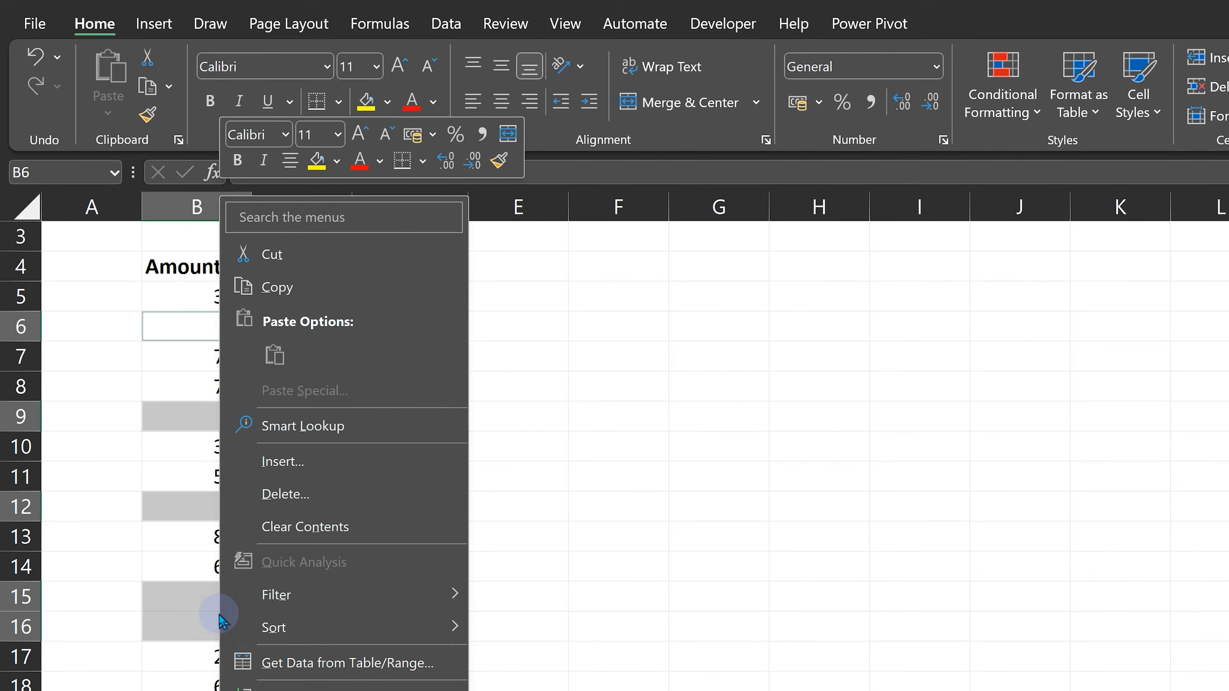
click(325, 494)
click(290, 545)
click(286, 601)
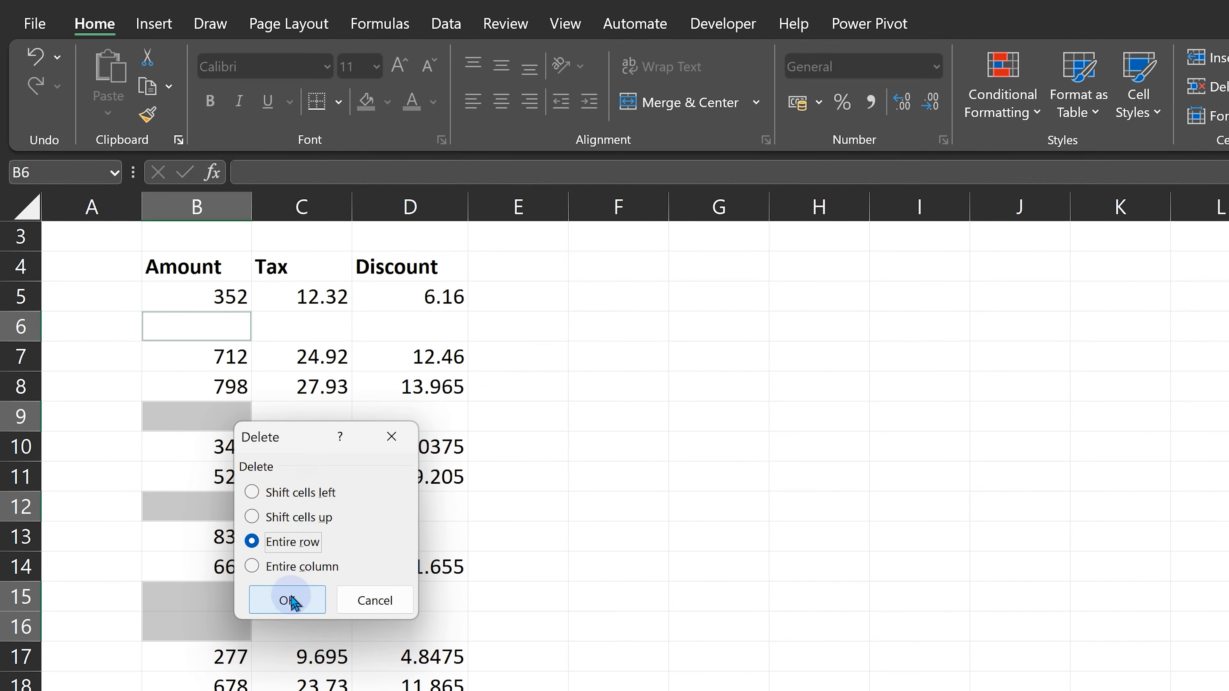
click(665, 574)
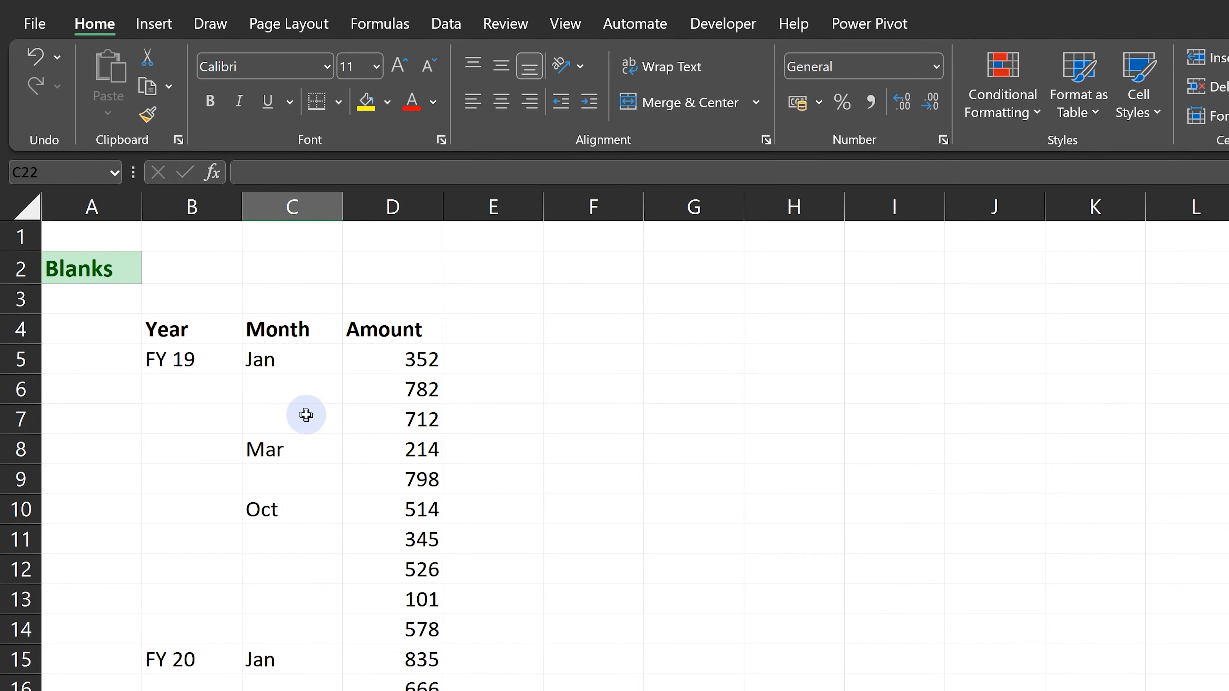
click(304, 412)
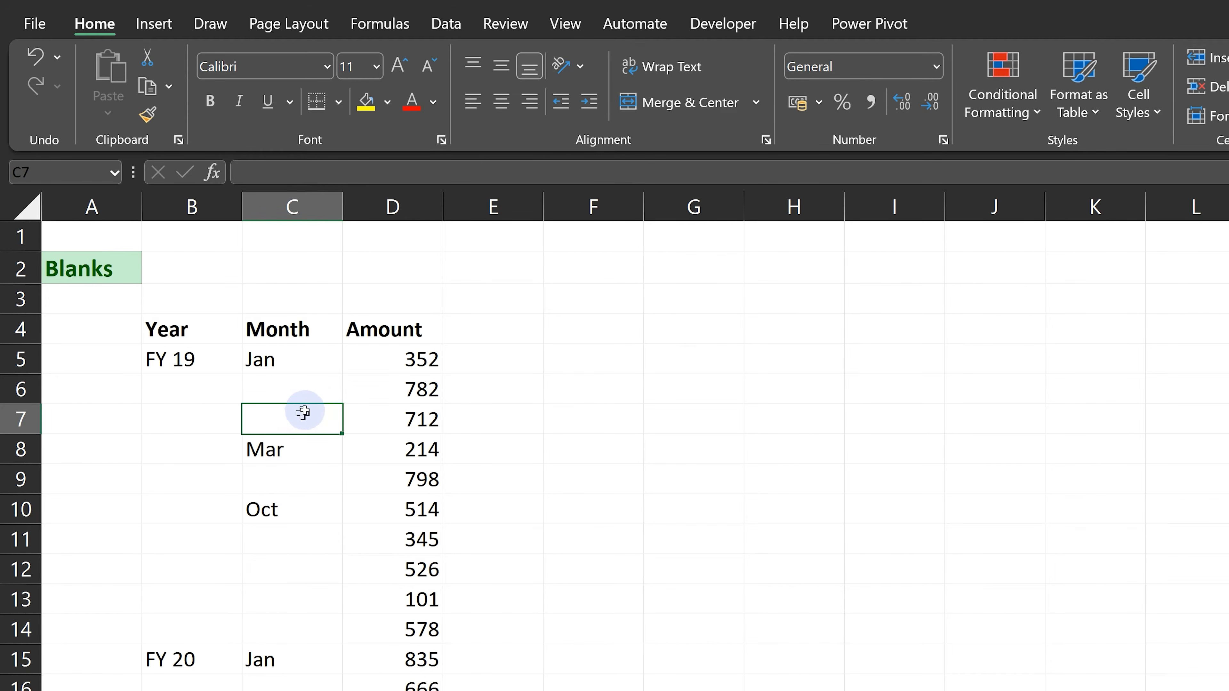
click(309, 390)
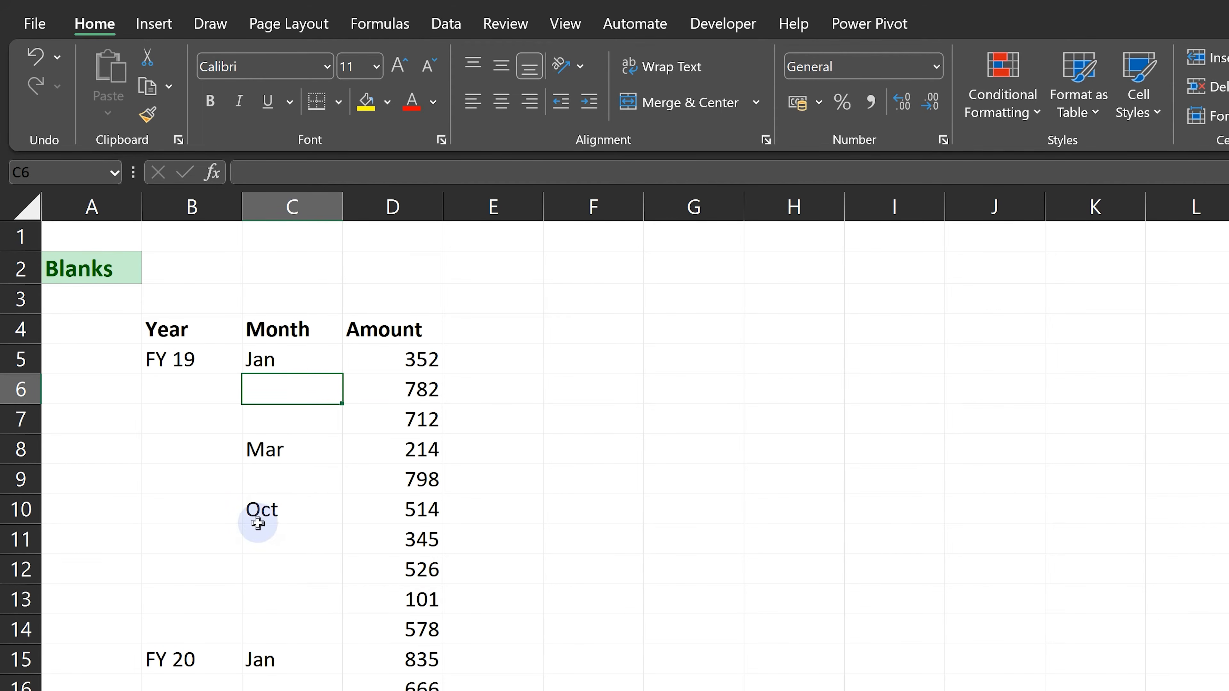
click(248, 550)
click(152, 550)
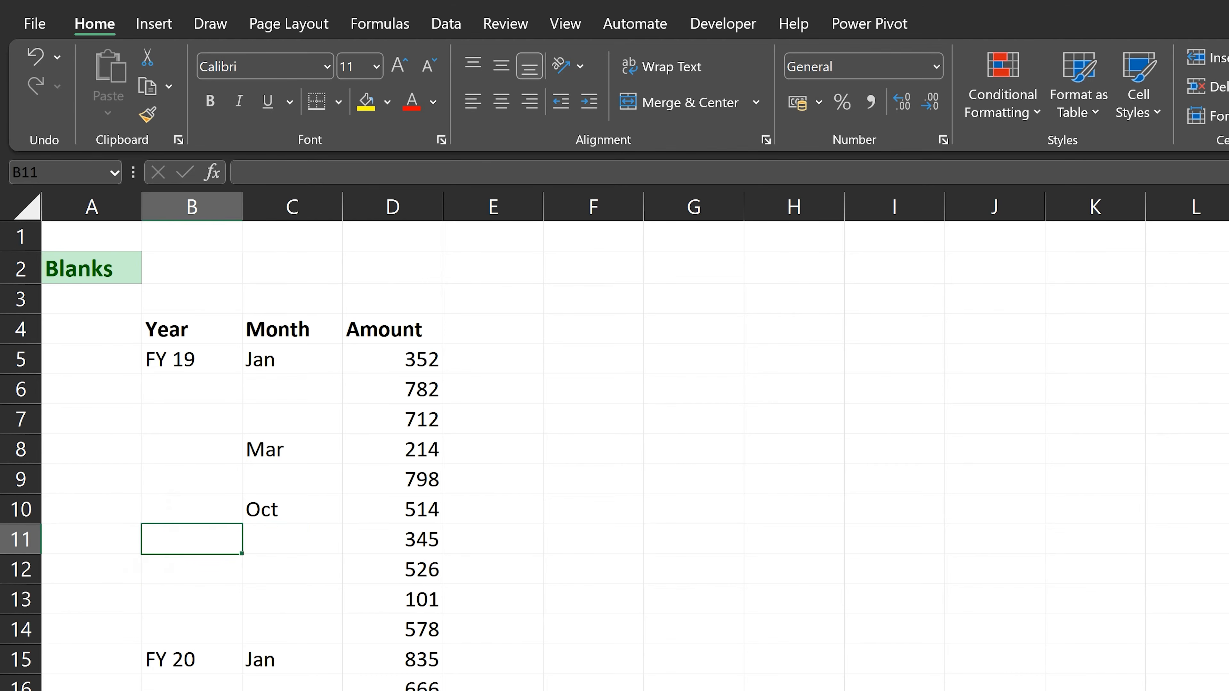
click(189, 690)
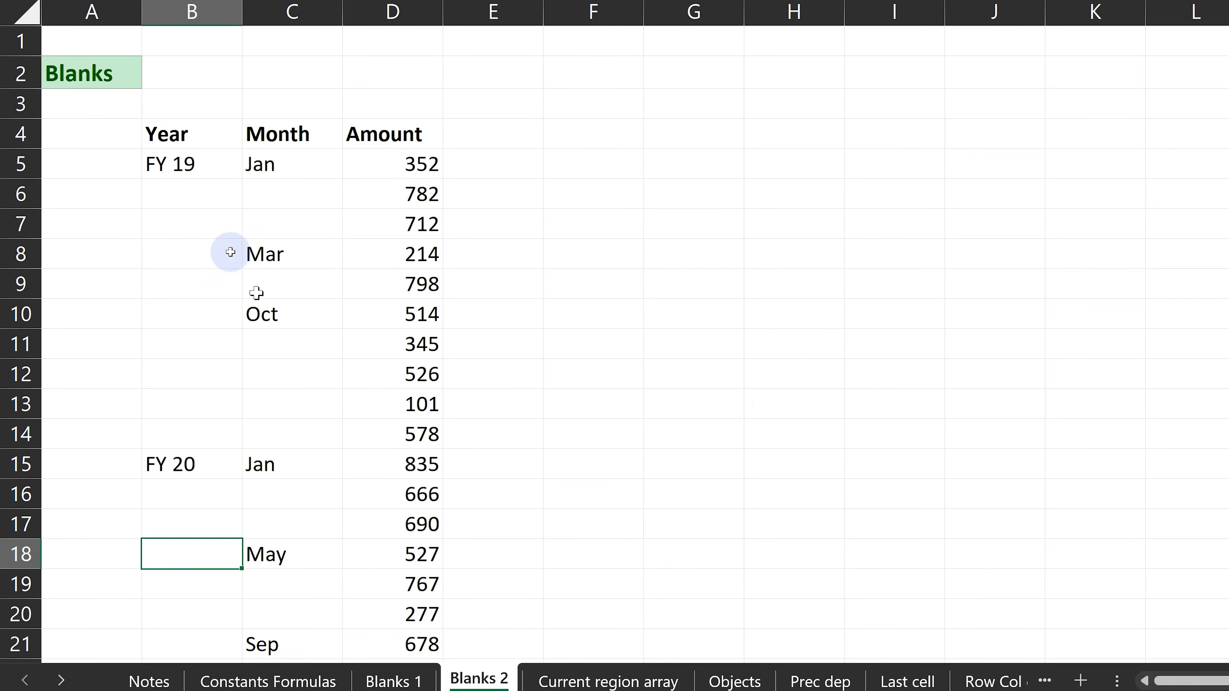
Select the blank cells within the Year and Month columns, B4:C24, on the Blanks 2 sheet with Go To Special.
click(240, 196)
drag(202, 129, 345, 630)
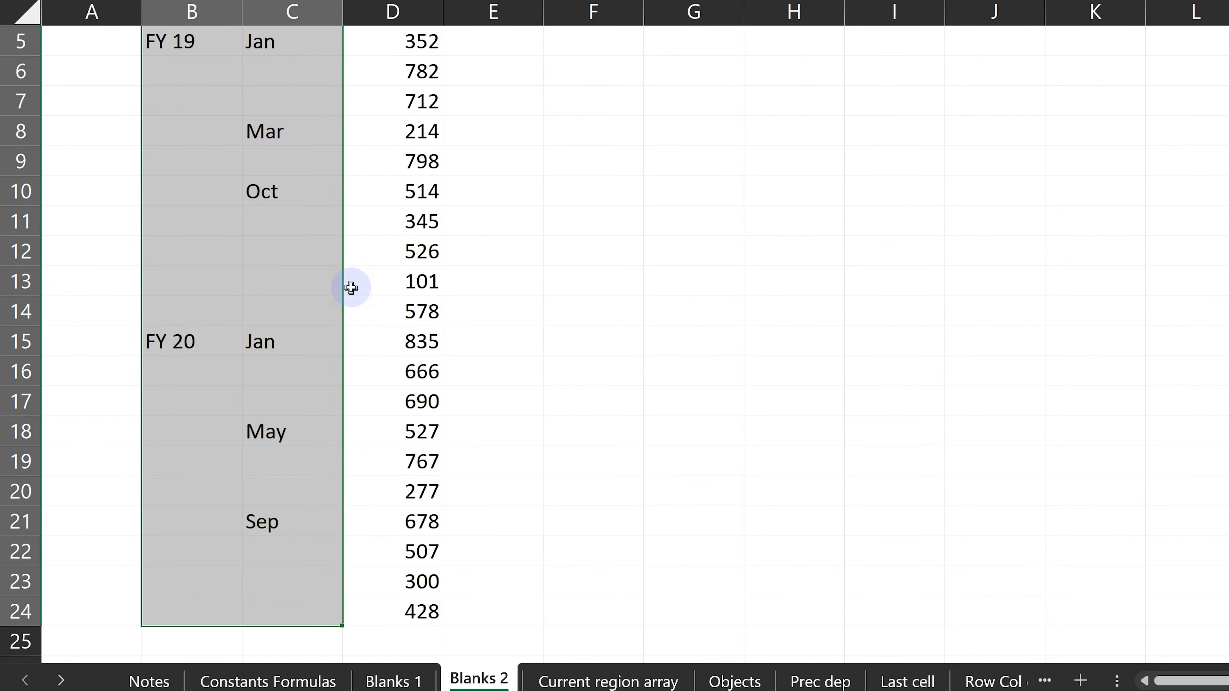
key(F5)
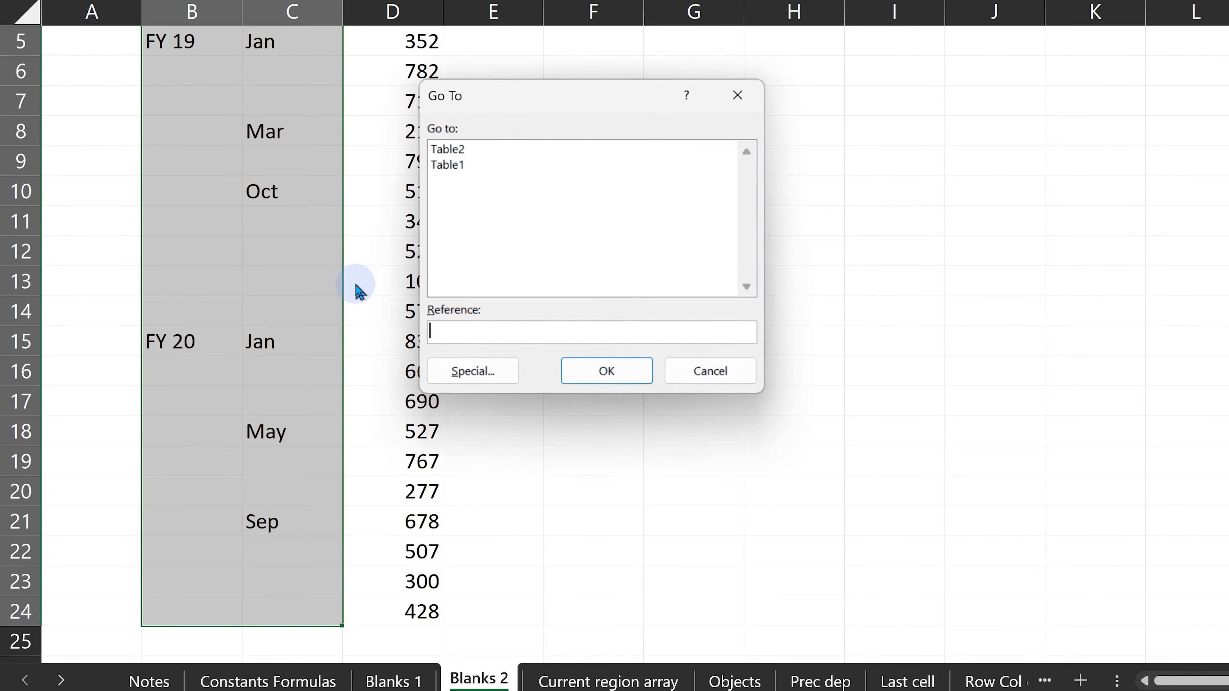
key(alt+s)
click(454, 277)
click(590, 411)
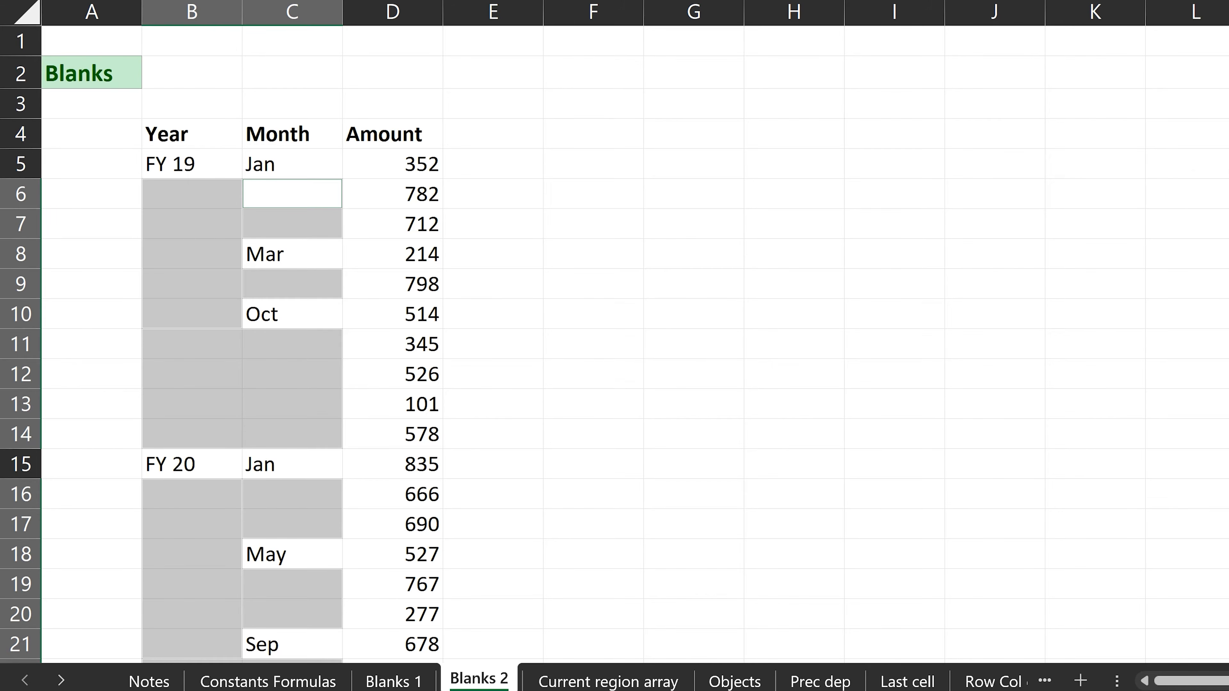
Fill all selected blank cells with a formula referencing the cell above, =C5 in the active cell, and clear the selection.
text(=)
key(Up)
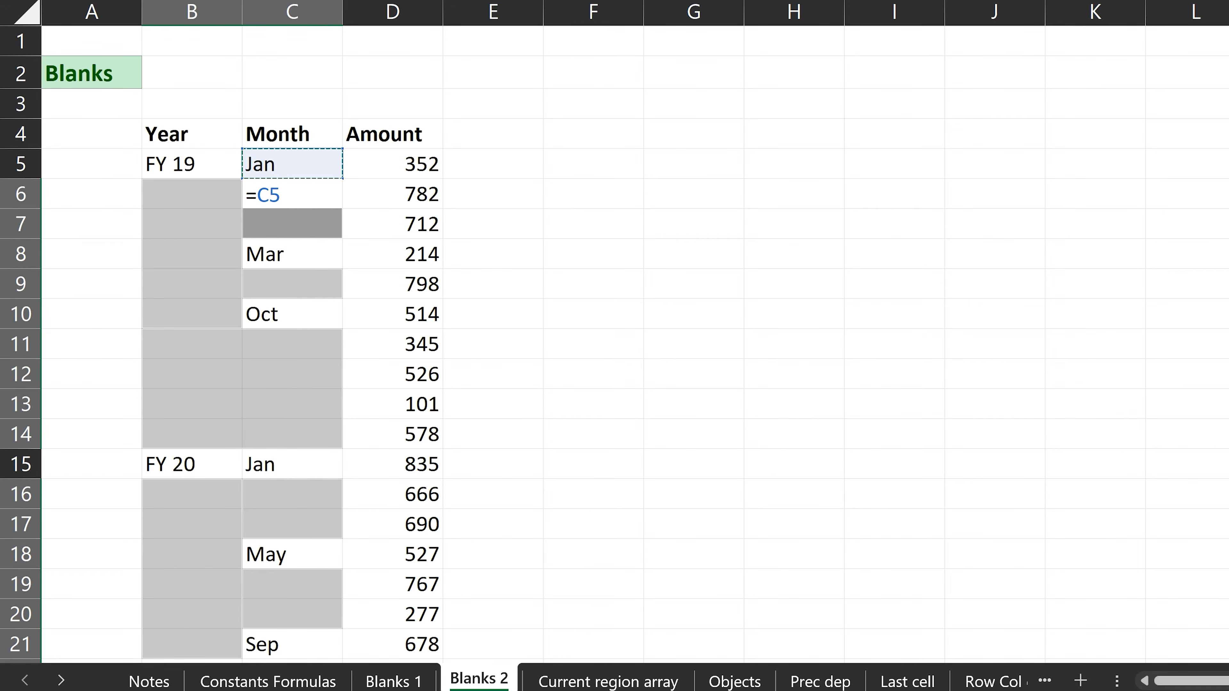
key(ctrl+Return)
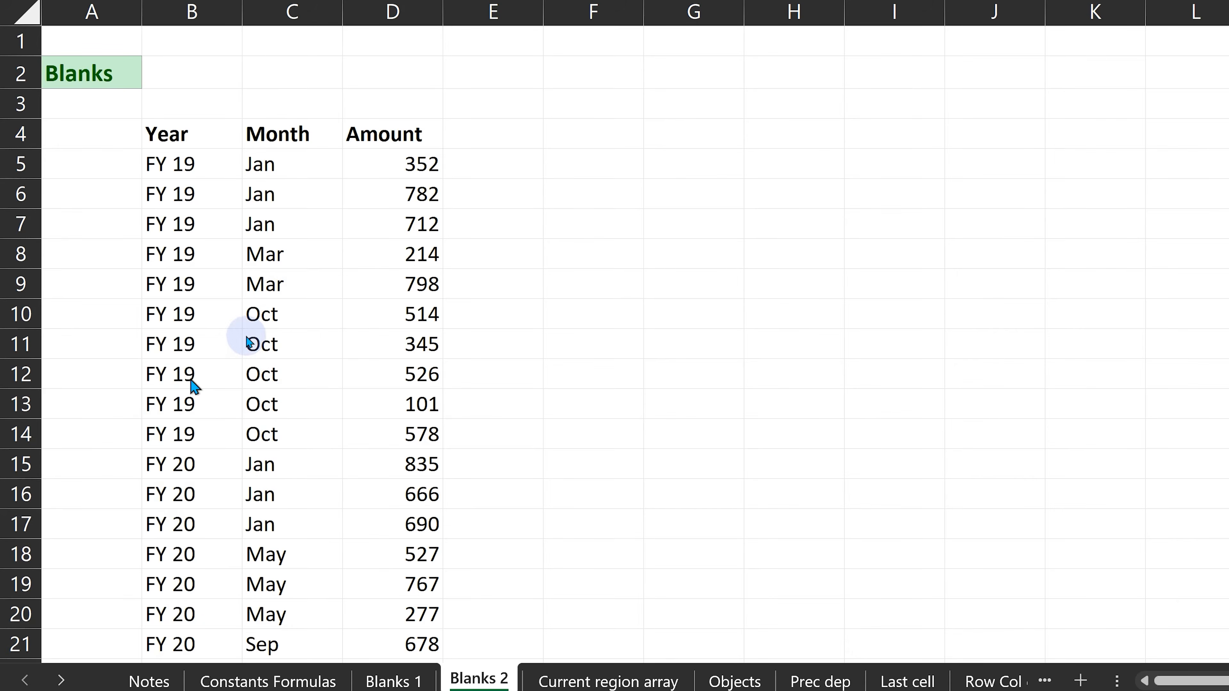
click(252, 329)
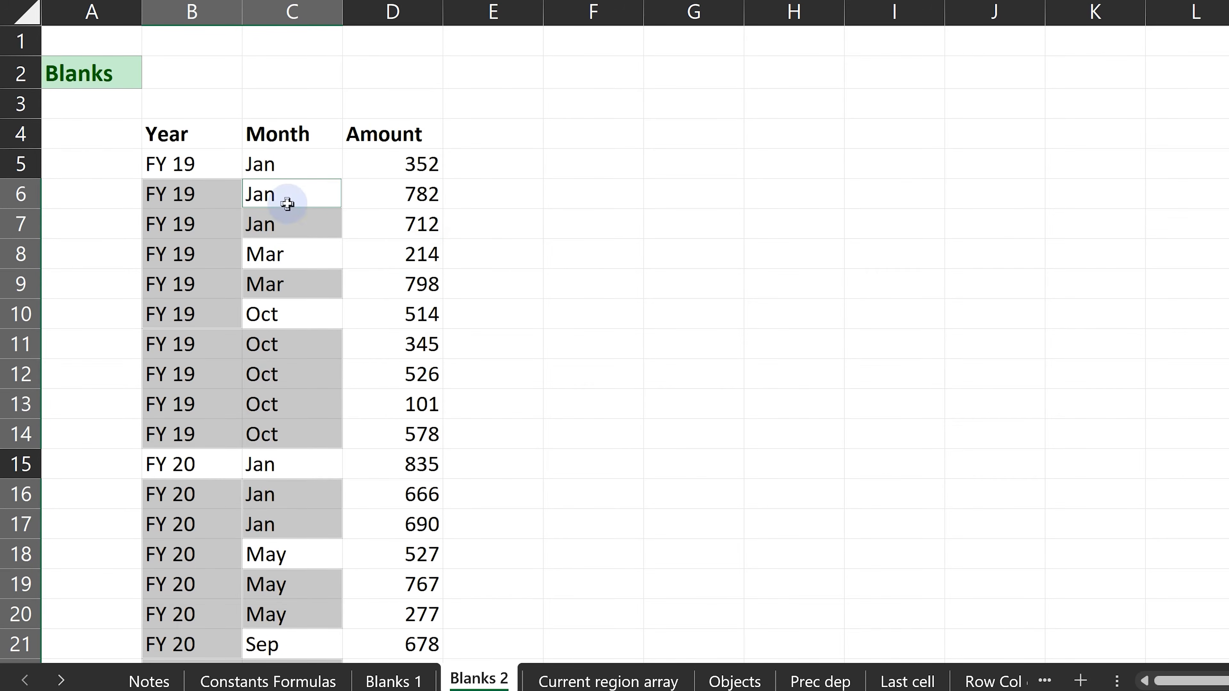
click(281, 288)
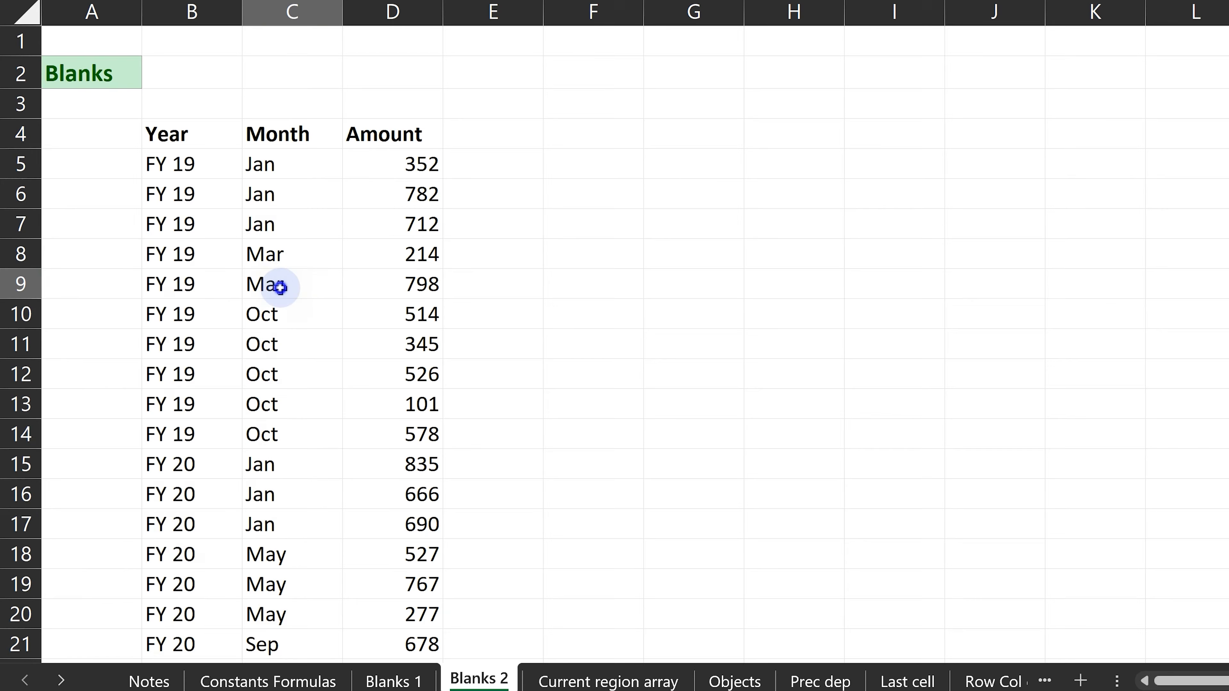
Copy the Year and Month range B4:C24 and paste it over itself as values with Paste Special.
drag(156, 133, 282, 609)
key(ctrl+c)
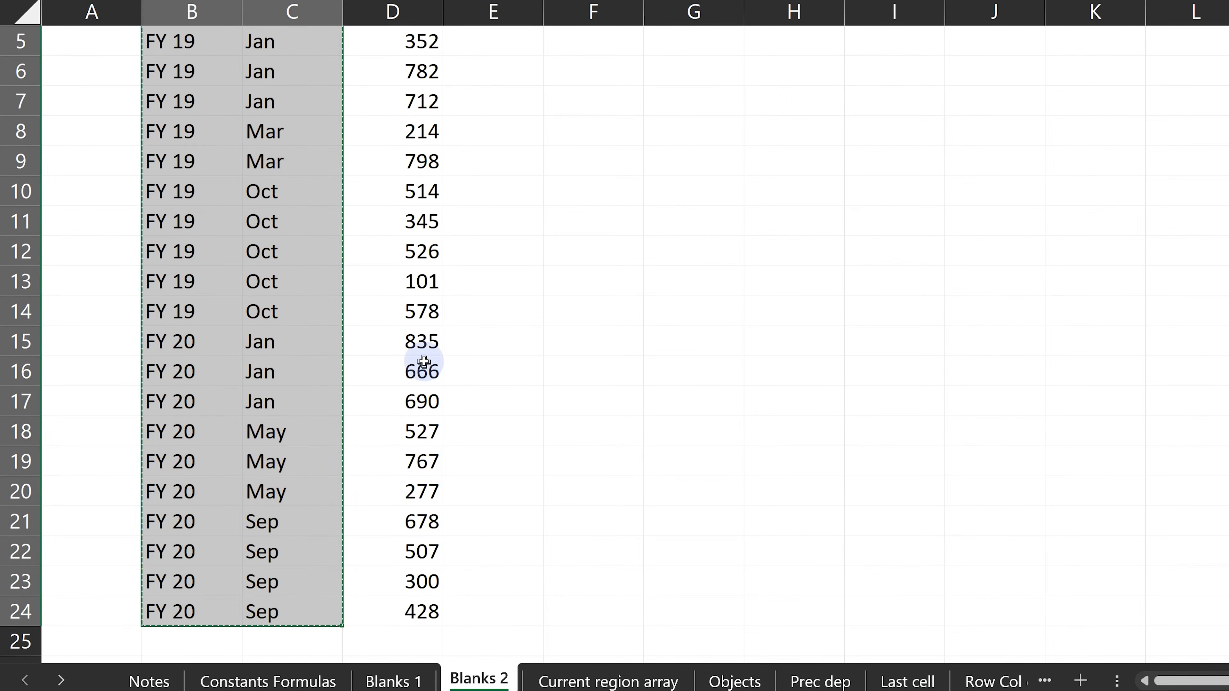
key(ctrl+alt+v)
key(Return)
key(Escape)
click(427, 357)
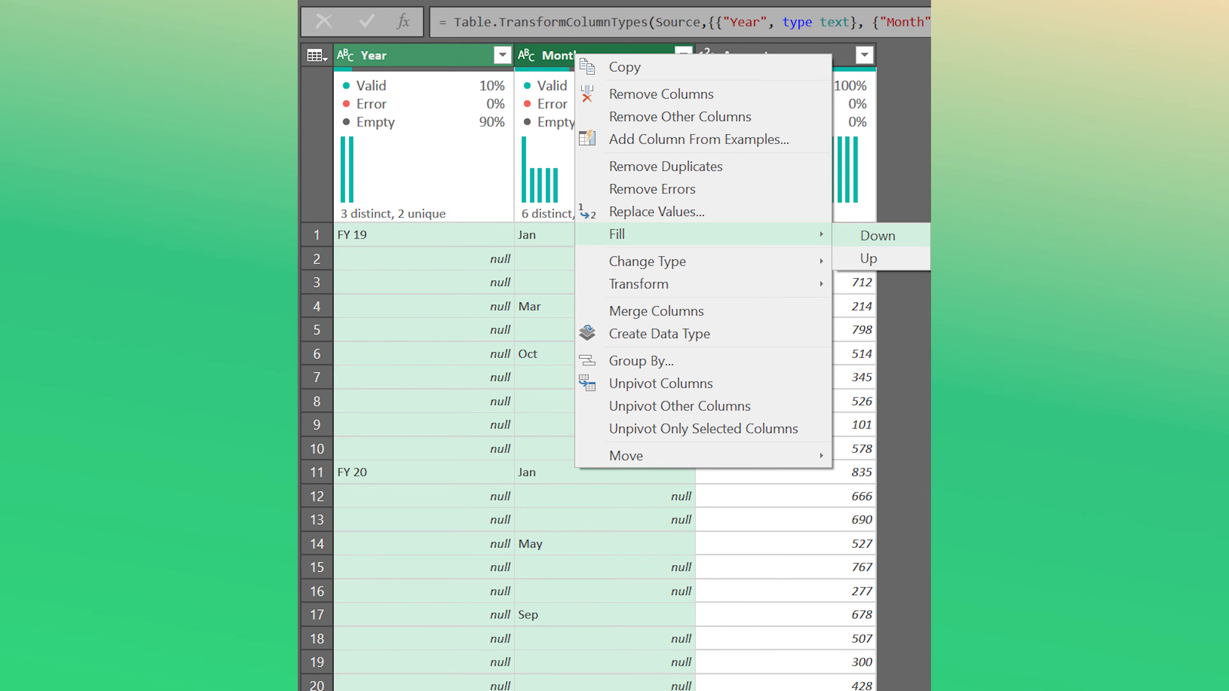
Fill the selected Year and Month columns down over their null values in the Power Query editor.
click(878, 236)
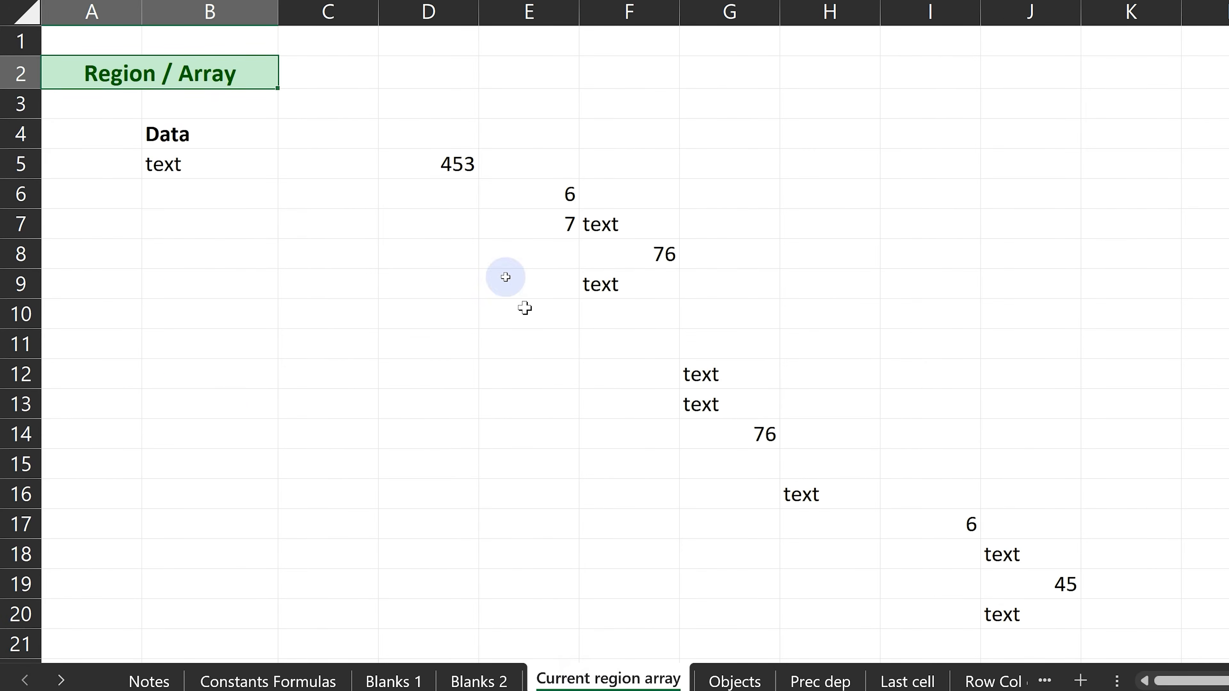
Try to select the current region around the empty cell B9 on the Current region array sheet with Go To Special.
click(477, 233)
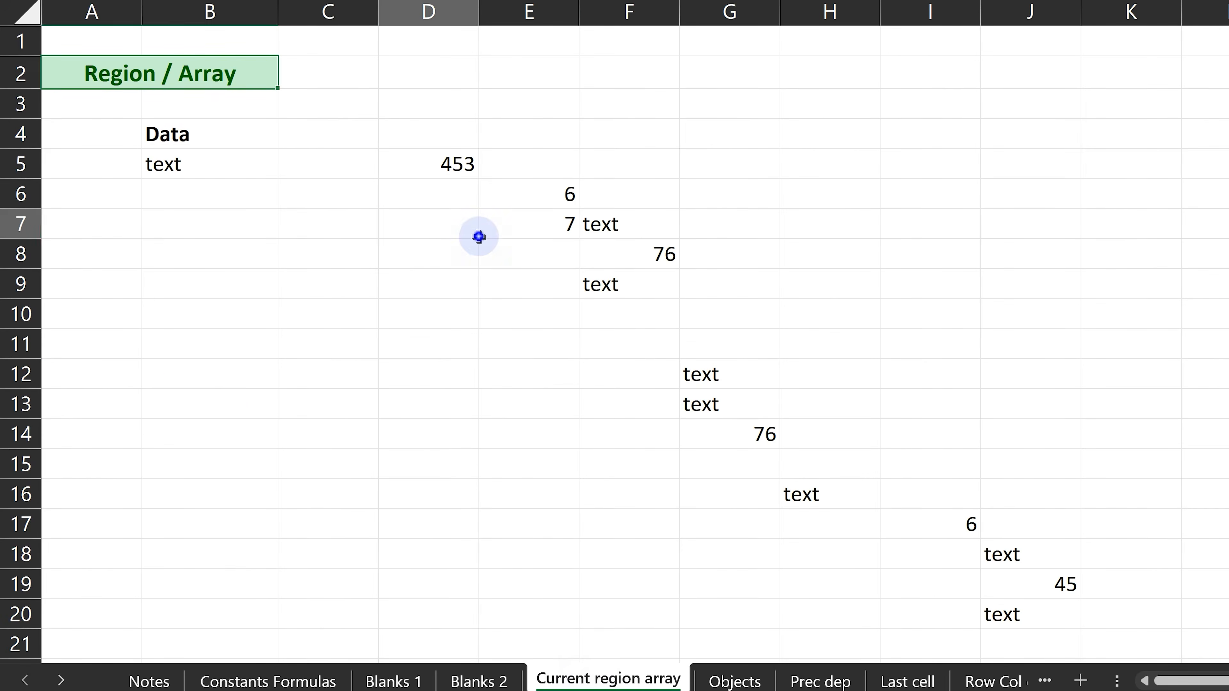
click(159, 280)
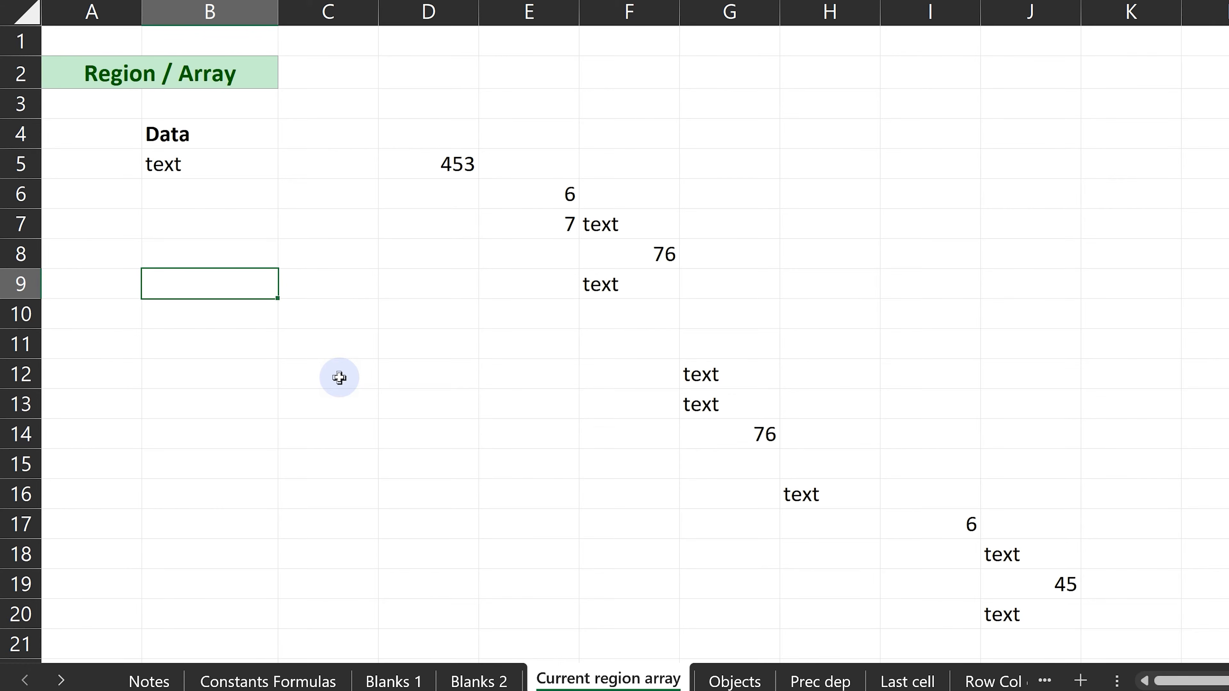
key(ctrl+g)
click(452, 372)
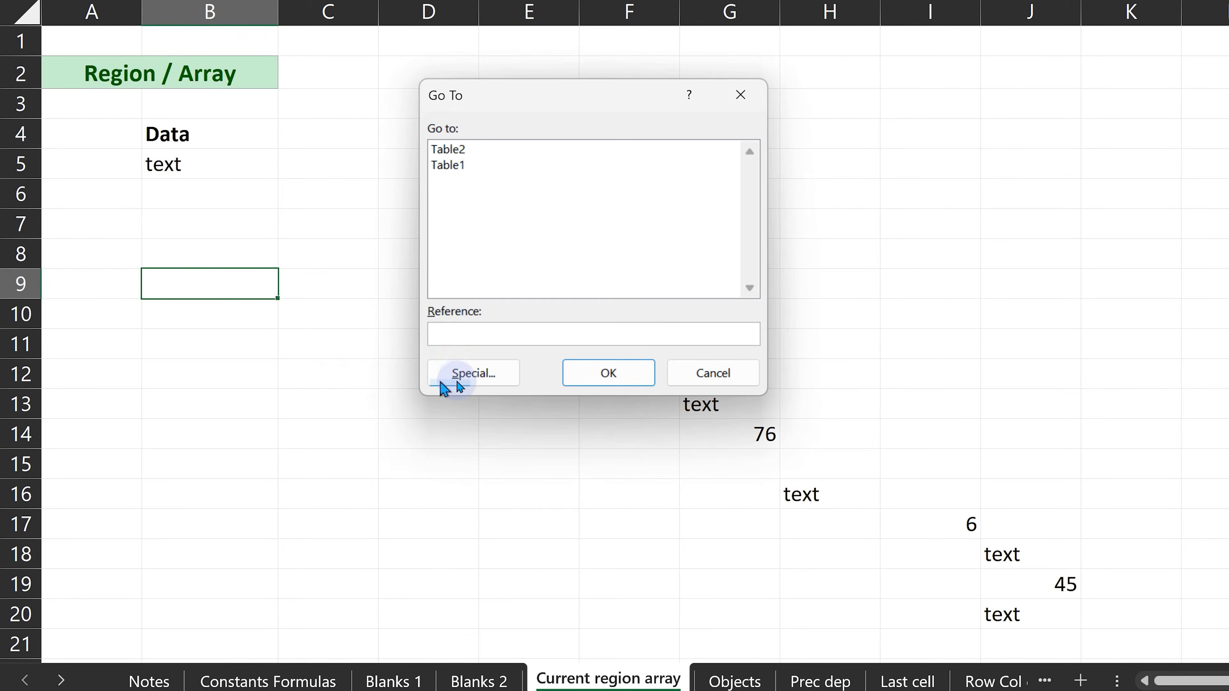
click(506, 299)
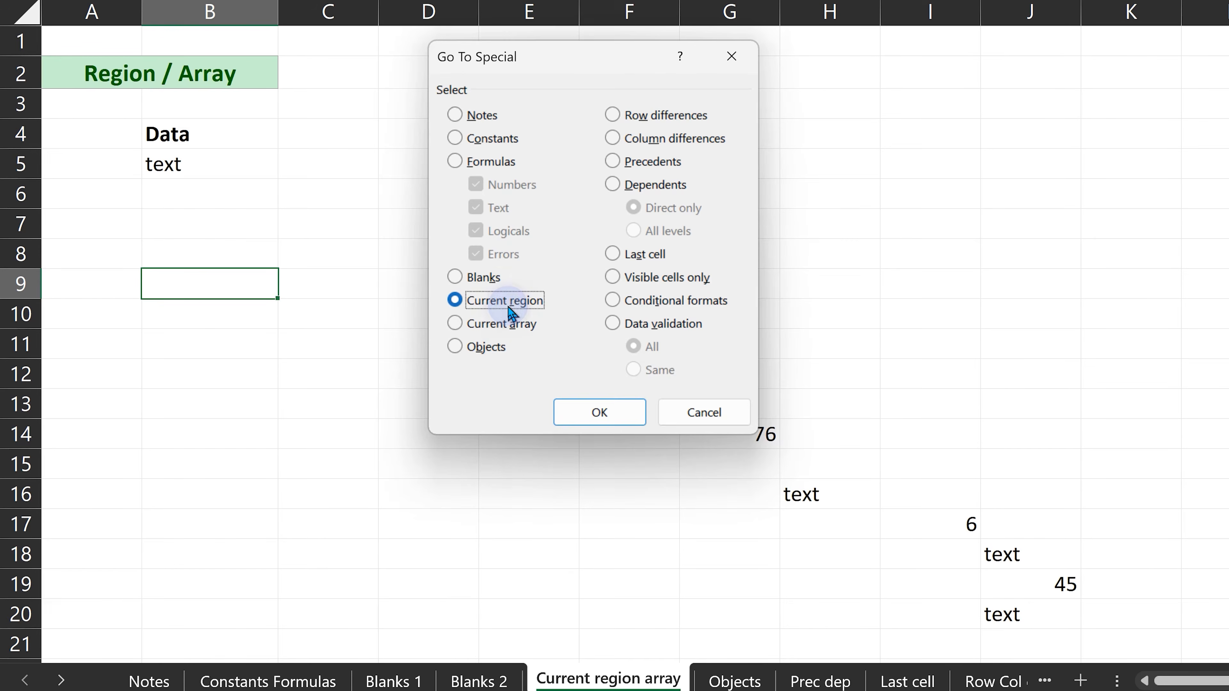
click(564, 414)
click(307, 403)
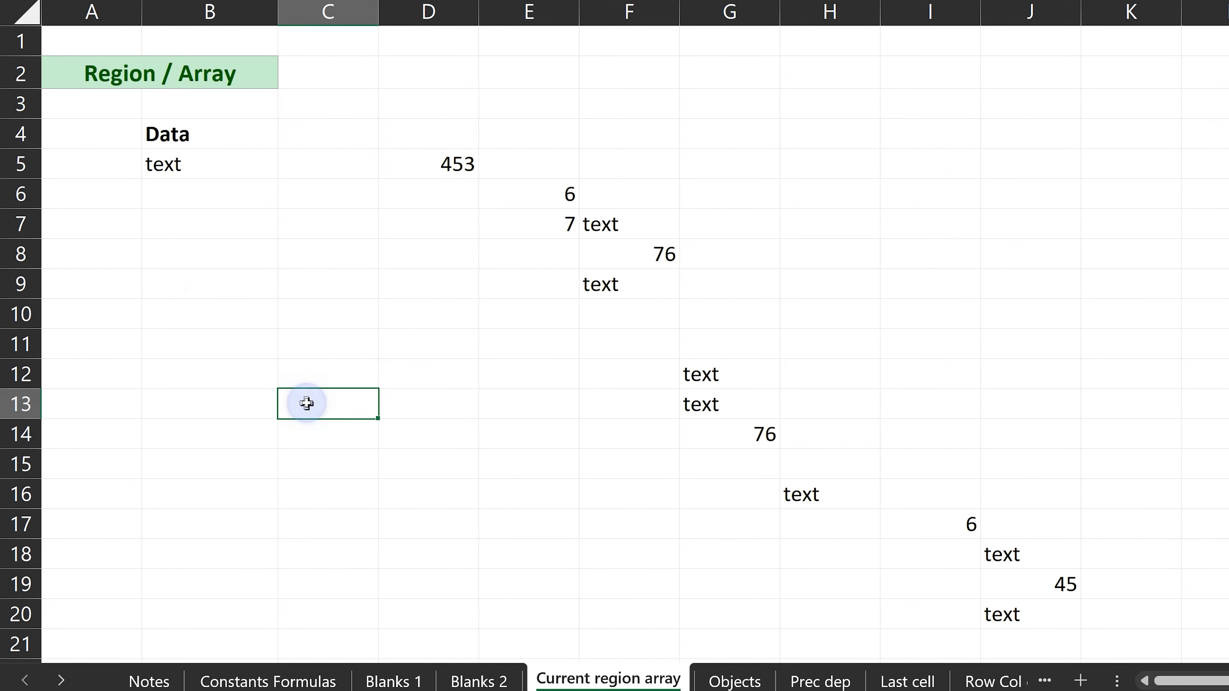
click(175, 284)
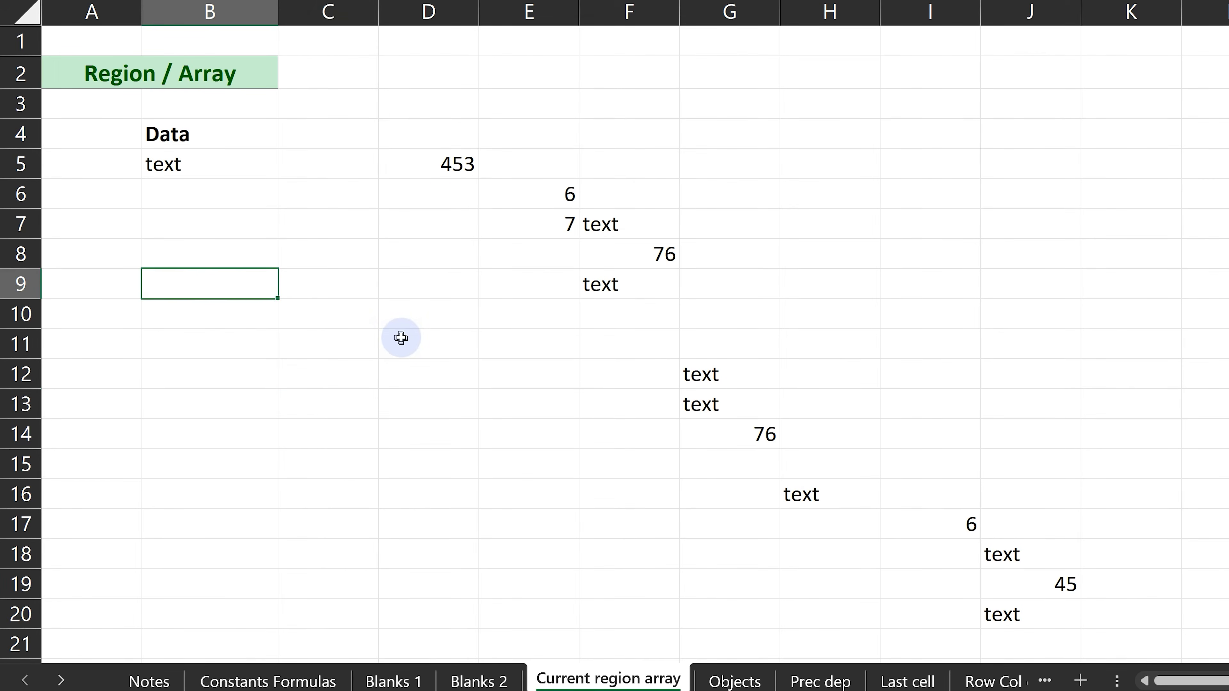
Select the whole sheet from the empty cell B9, and select the current region around B5 with Go To Special.
key(ctrl+a)
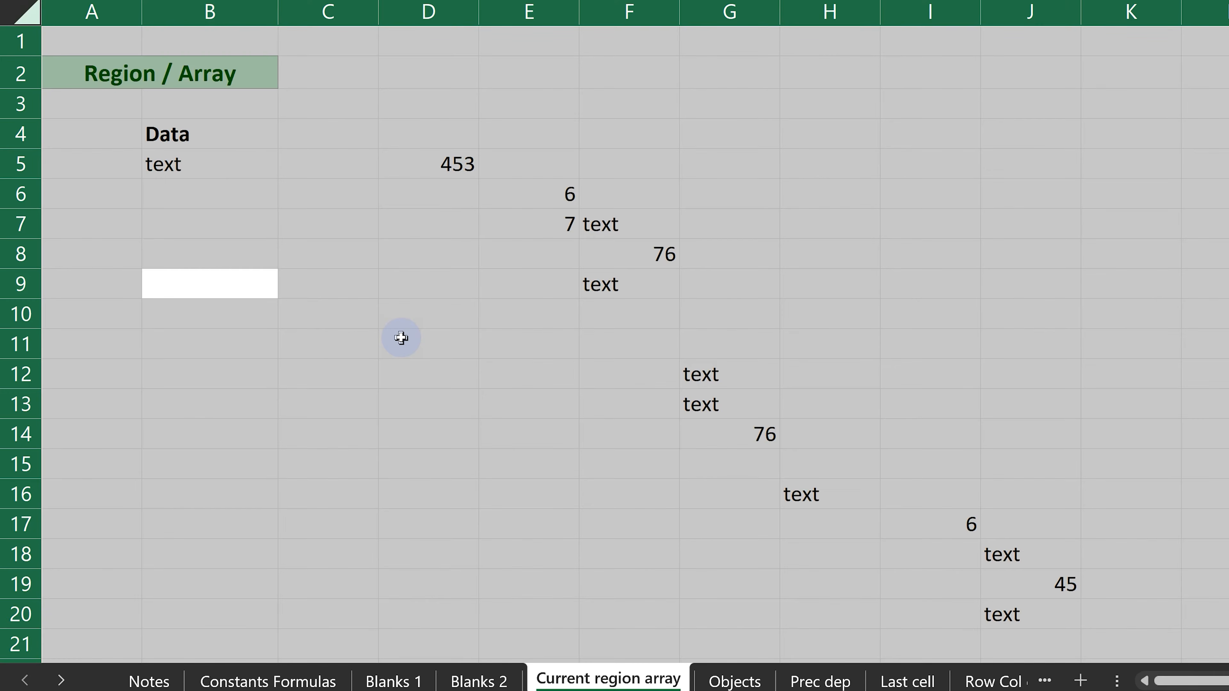
click(374, 324)
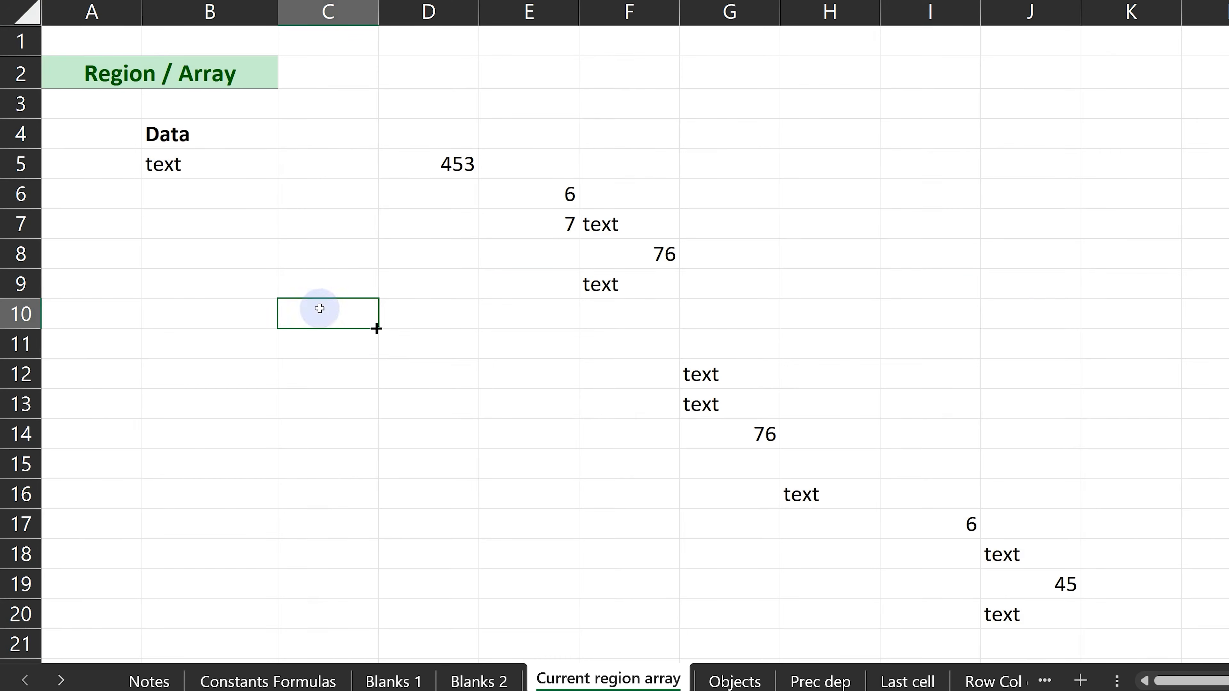
click(141, 157)
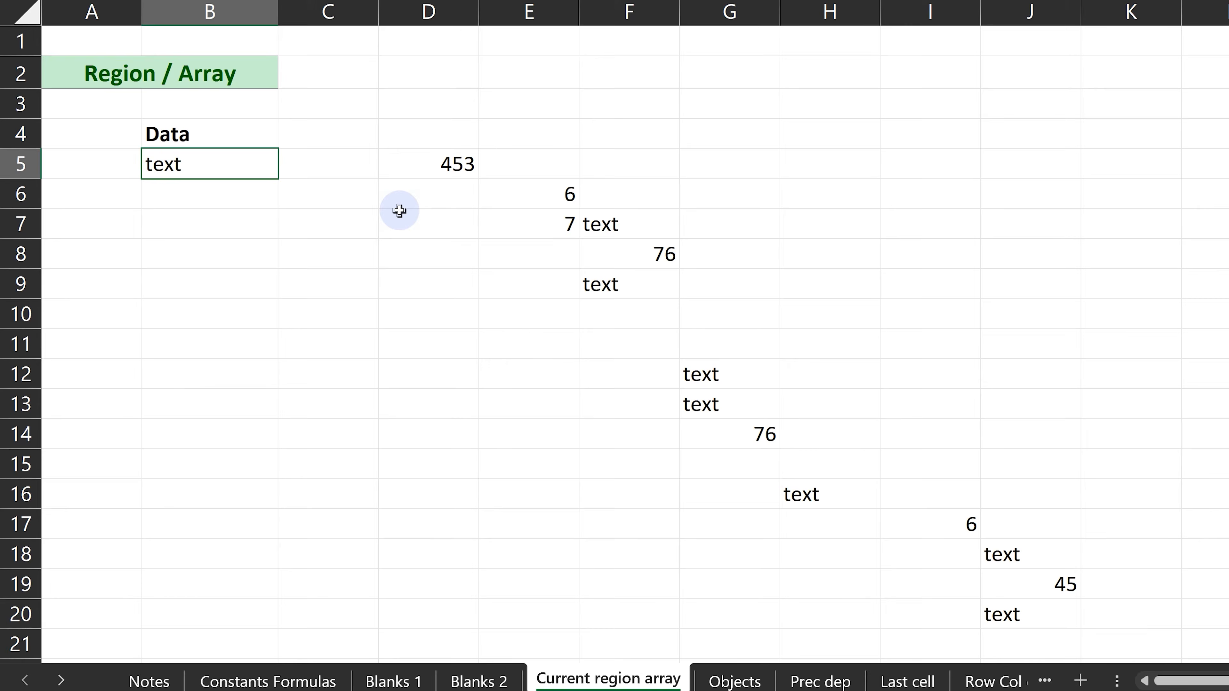
key(F5)
key(alt+s)
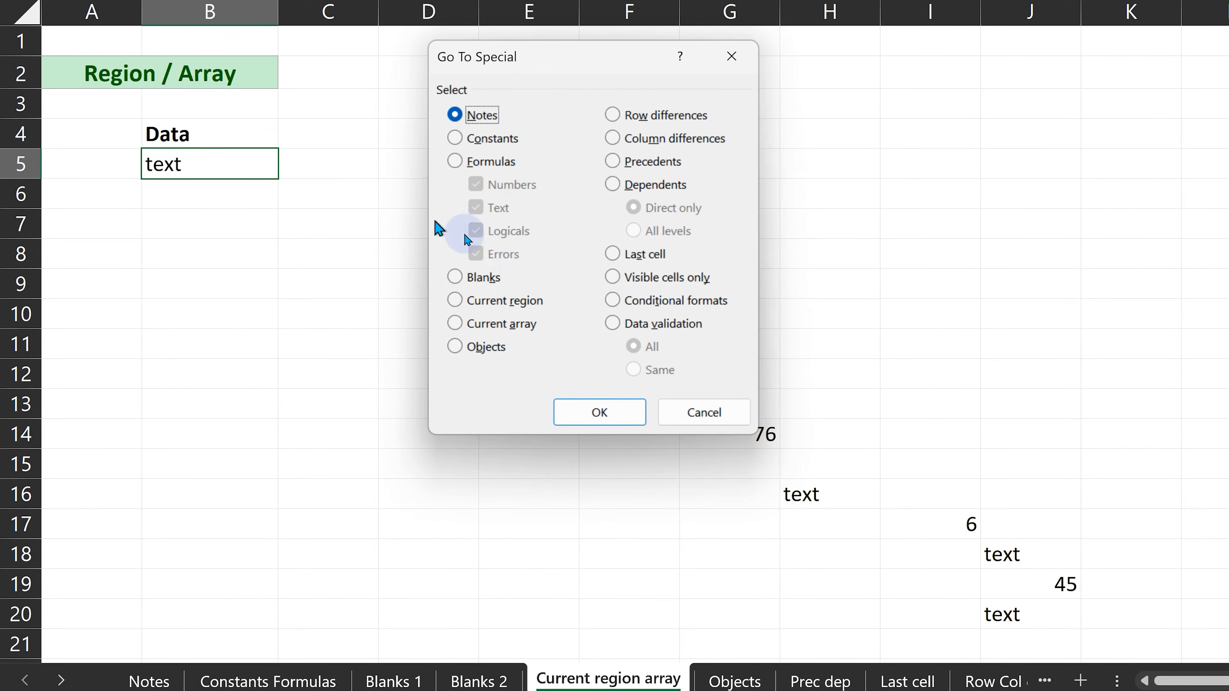
click(506, 300)
click(583, 417)
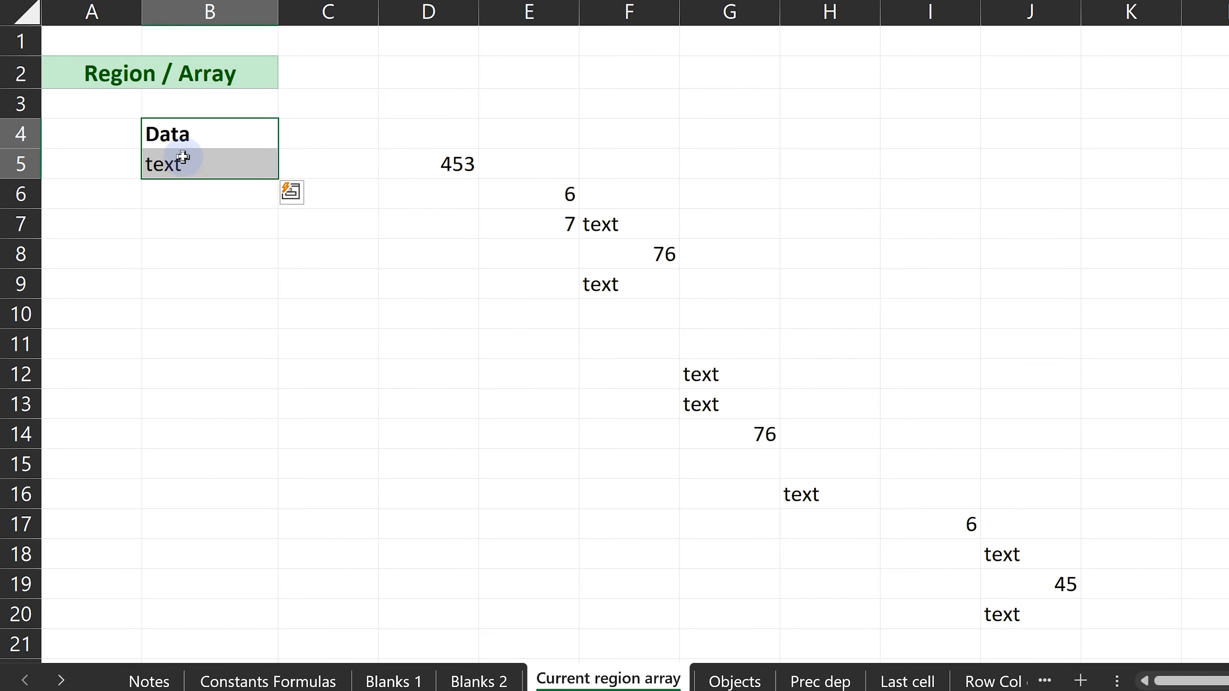
Select the current region around D5, the one around G12 and the one around H16 in turn.
click(414, 166)
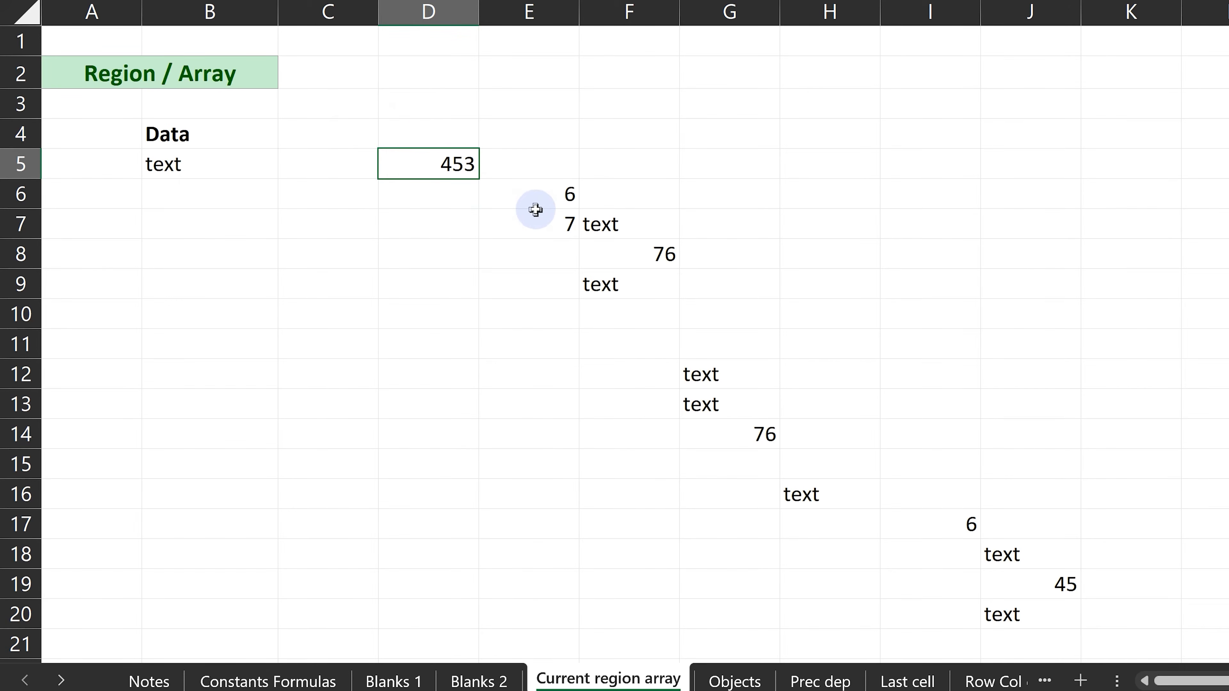
key(ctrl+a)
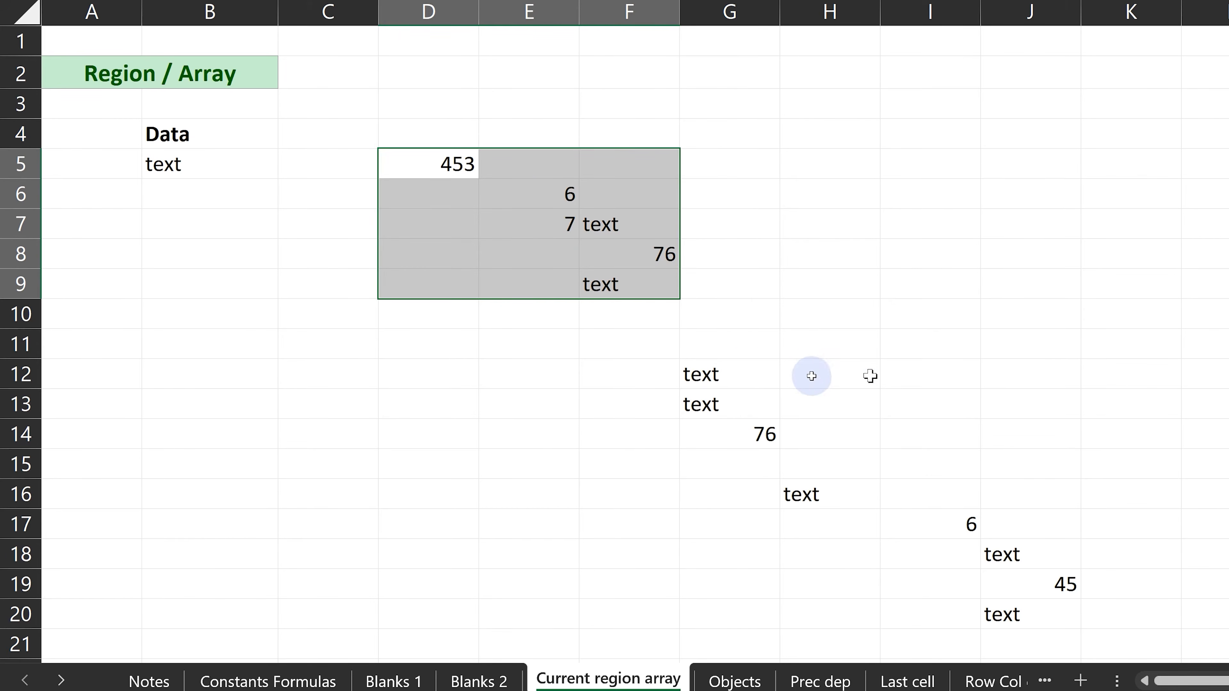
click(705, 368)
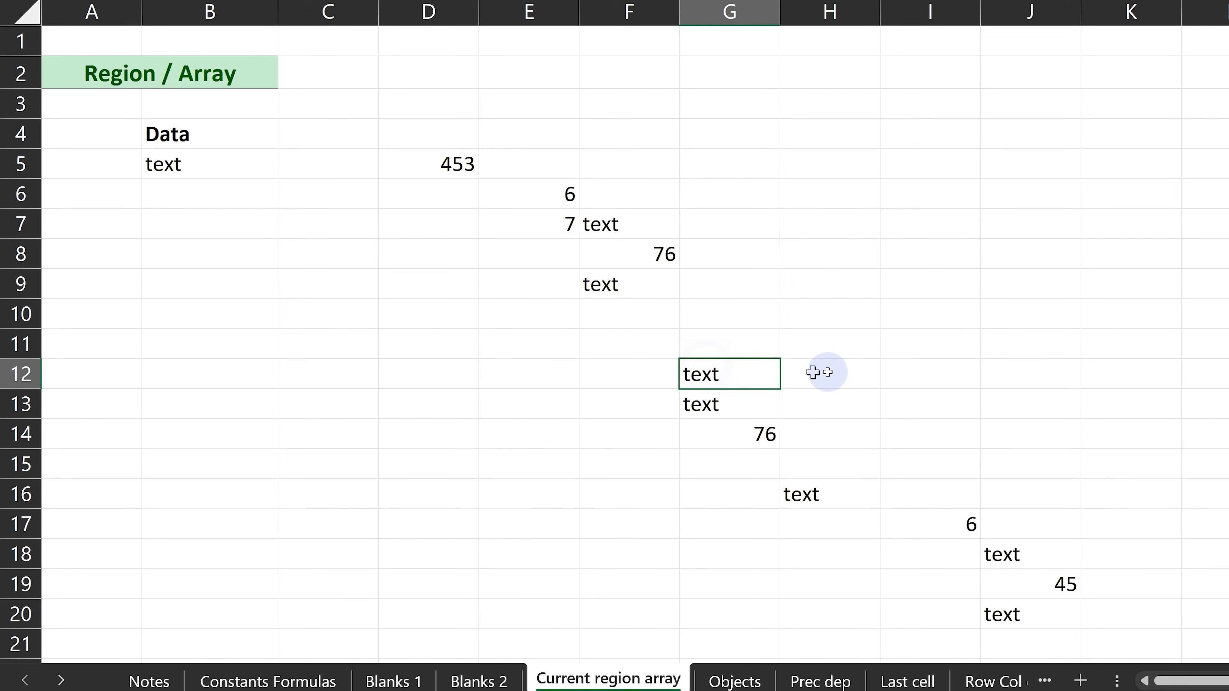
key(ctrl+a)
click(804, 496)
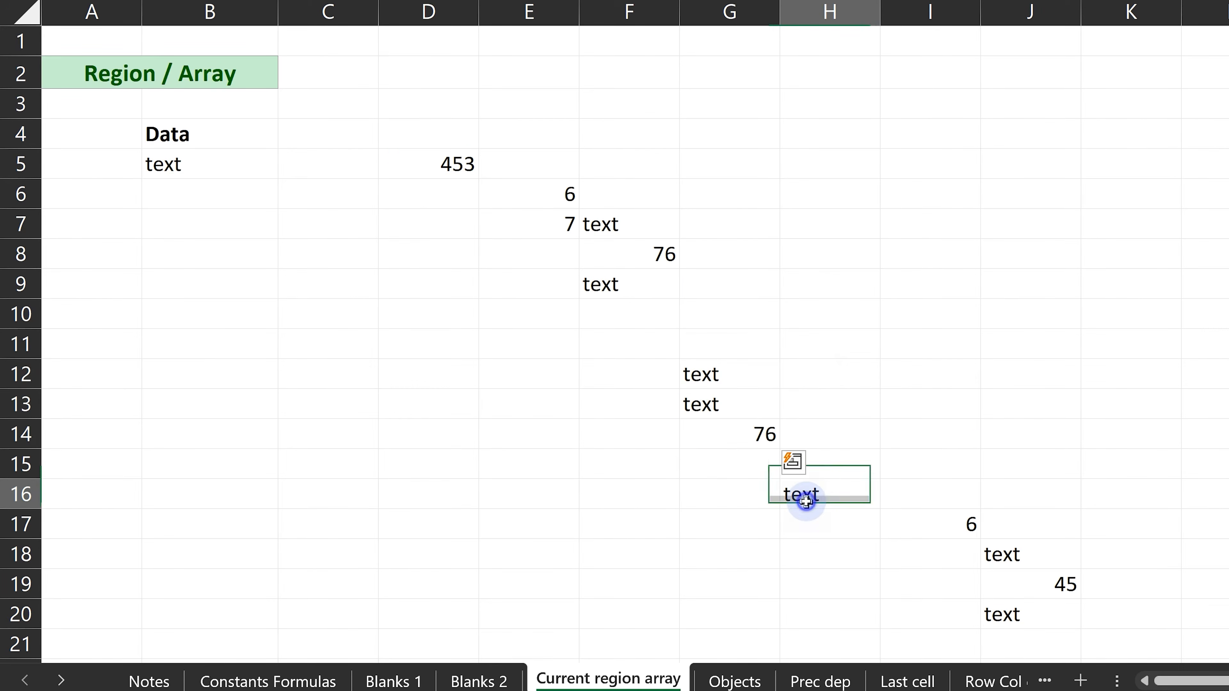
key(ctrl+a)
scroll(984, 443, down, 1)
scroll(984, 444, down, 3)
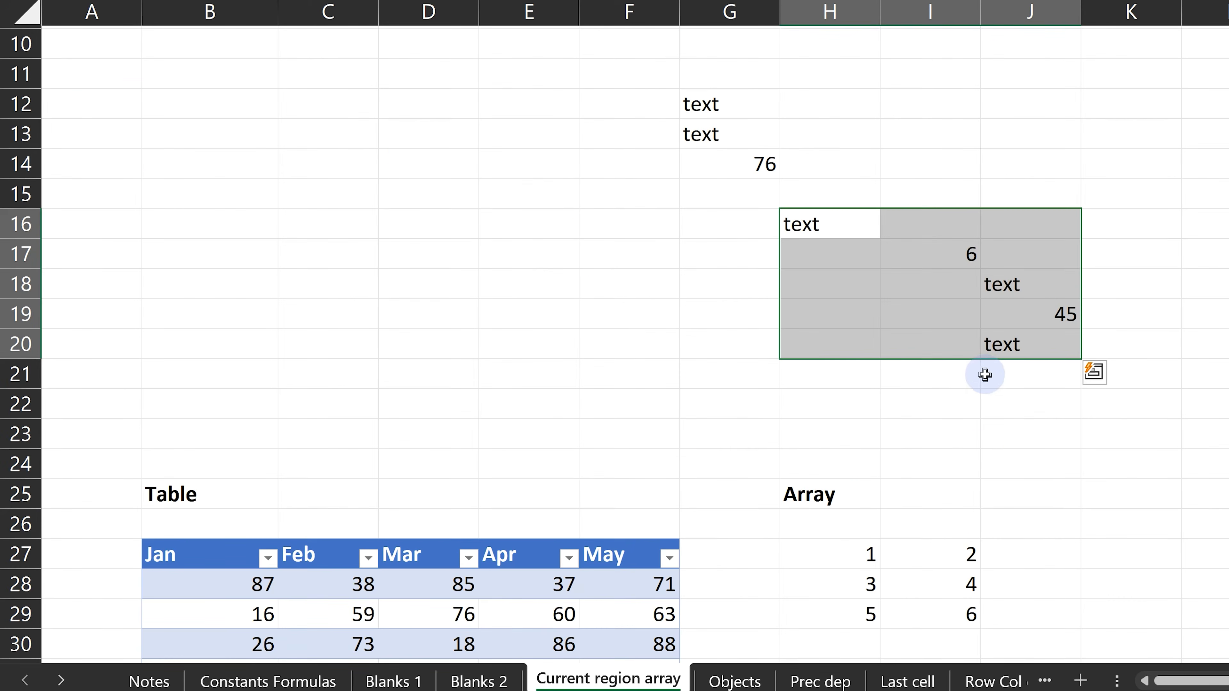
Delete the empty row 15 and select the current region around the text cell J19.
click(769, 201)
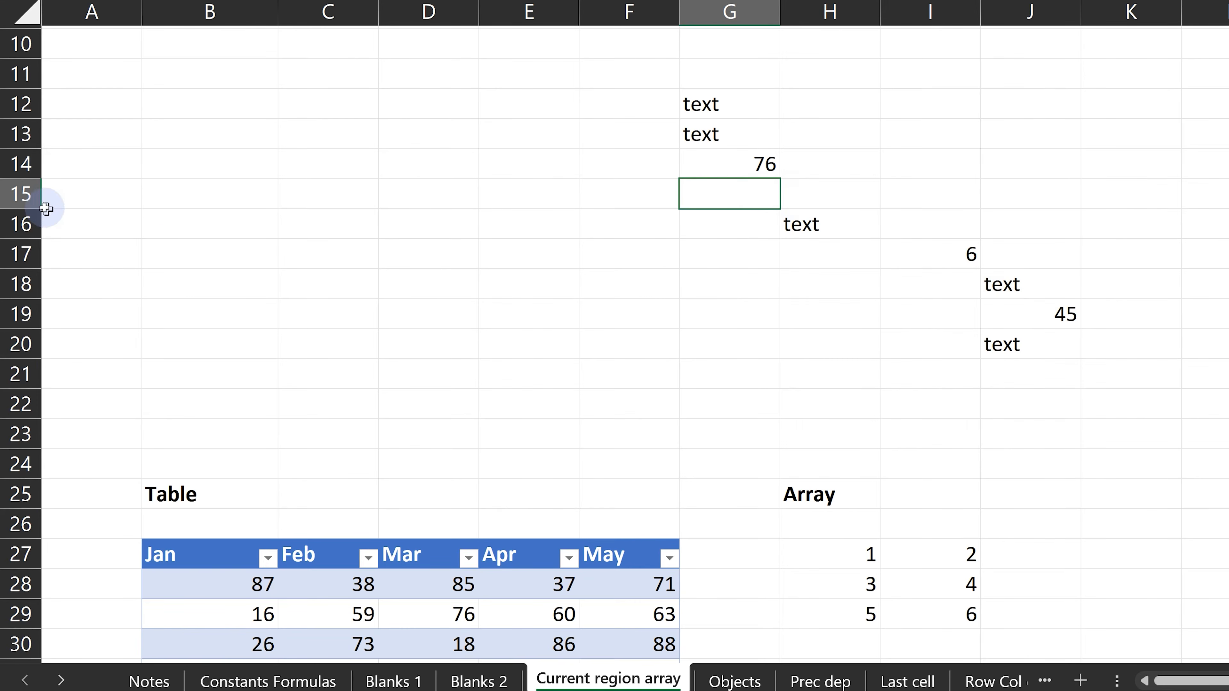
right_click(28, 201)
key(d)
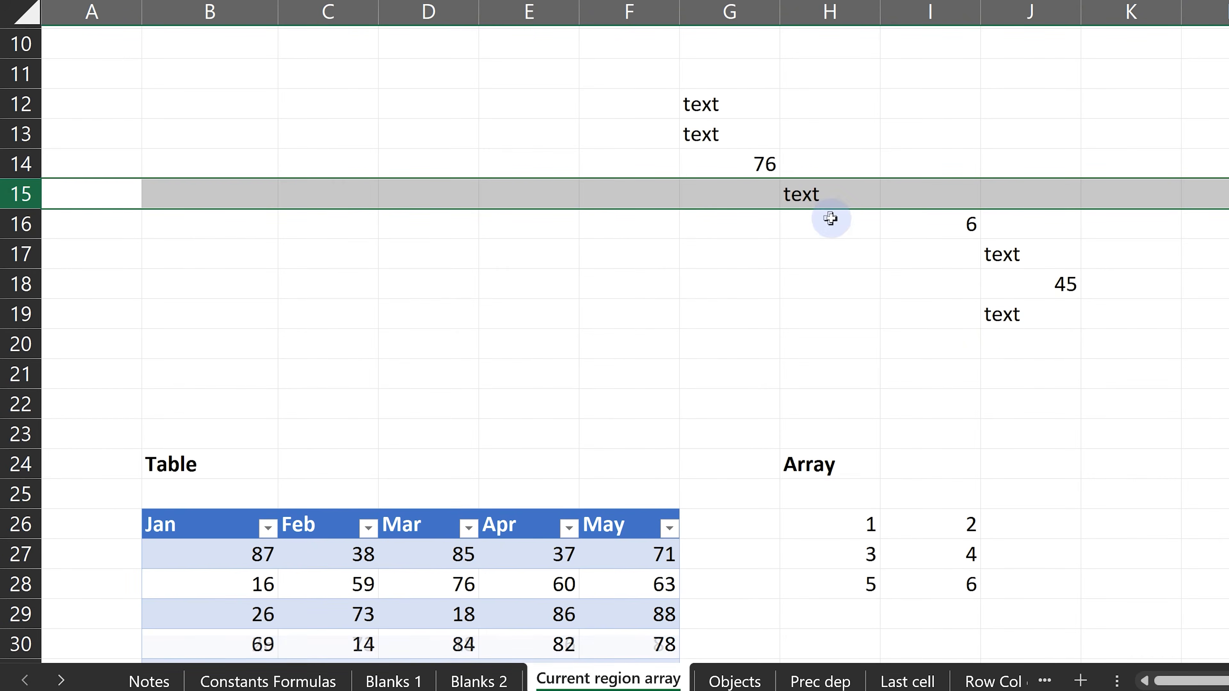
click(1001, 314)
key(ctrl+a)
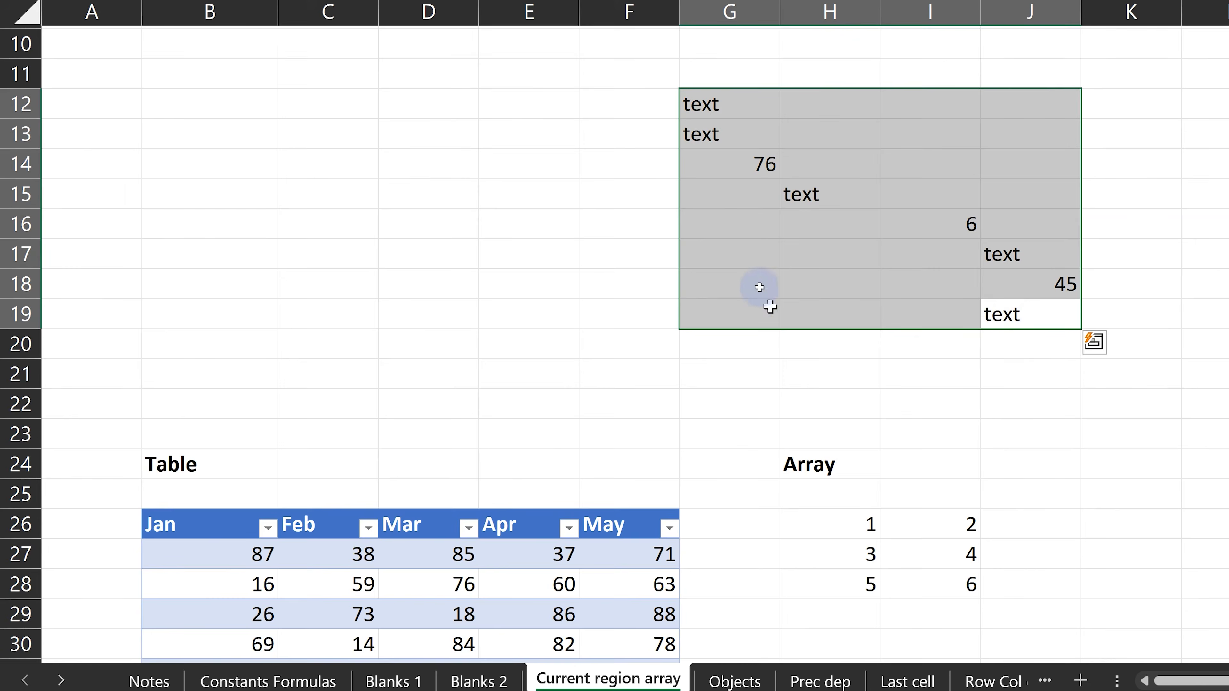
scroll(754, 280, up, 3)
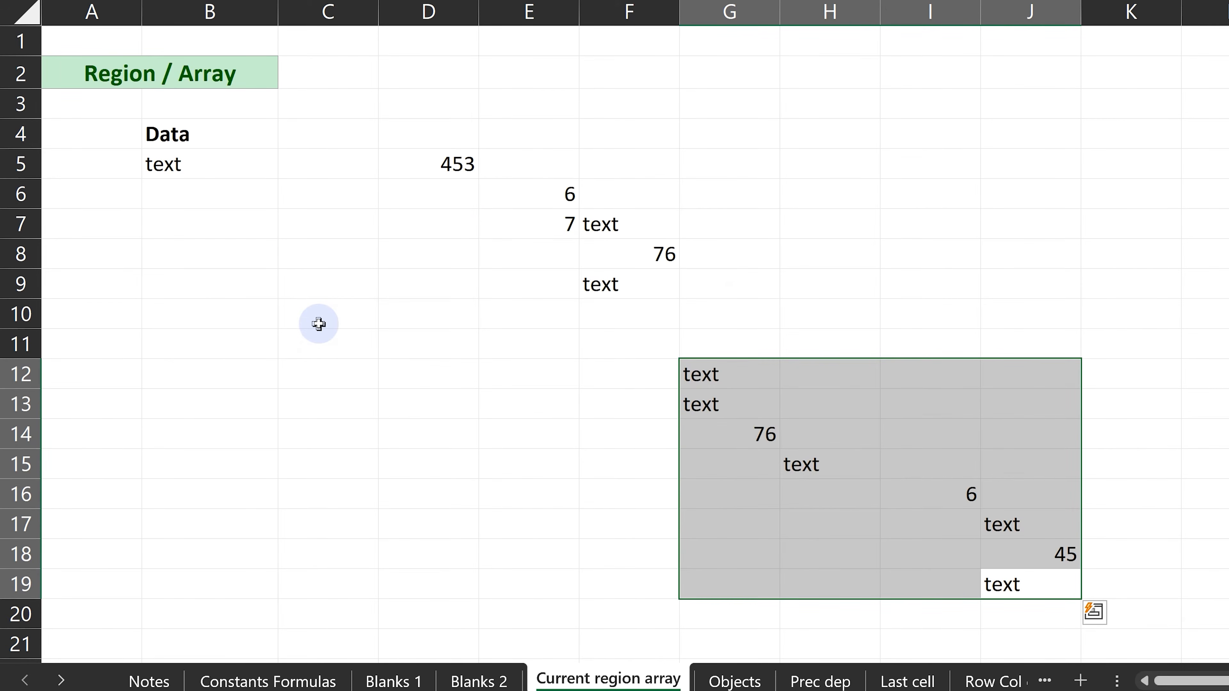
Select the current region around B5, extend the selection to the whole sheet, and clear it by selecting B8.
click(173, 164)
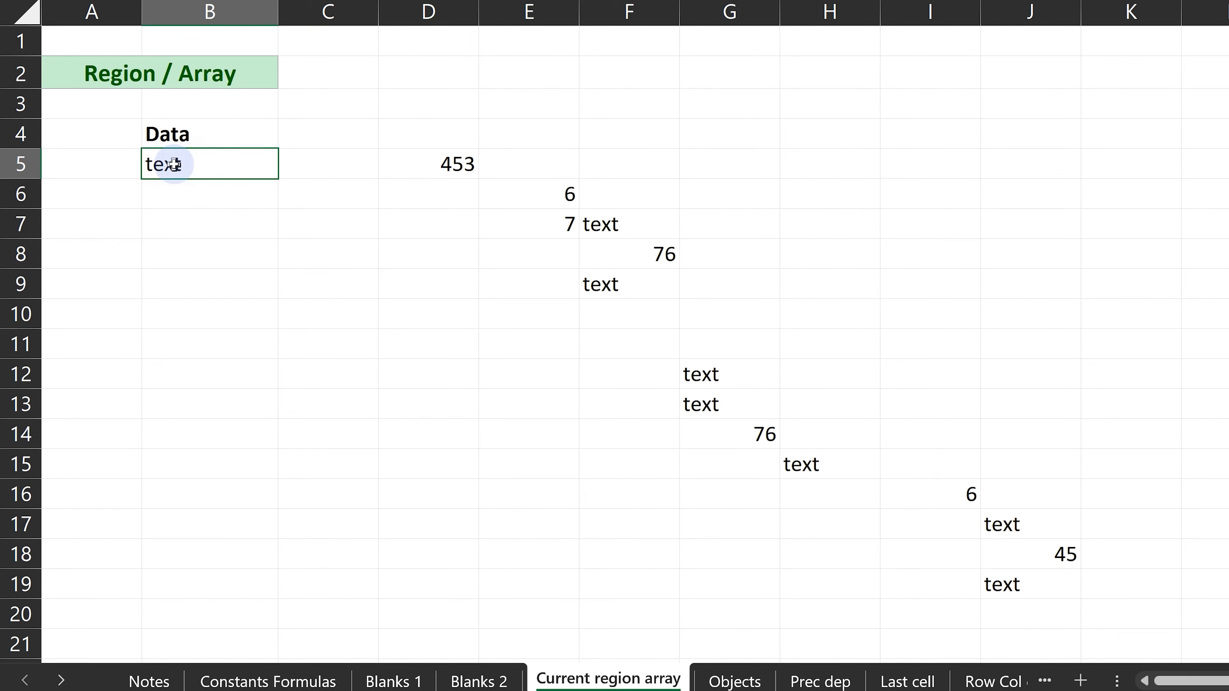
key(ctrl+a)
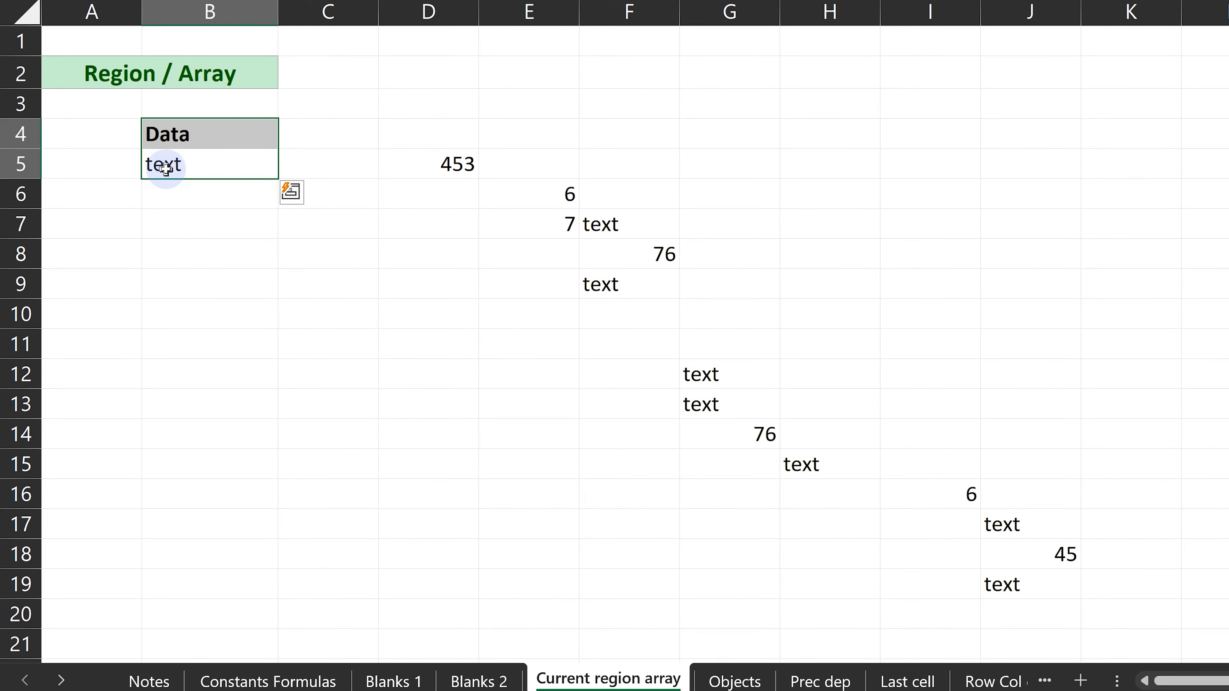
key(ctrl+a)
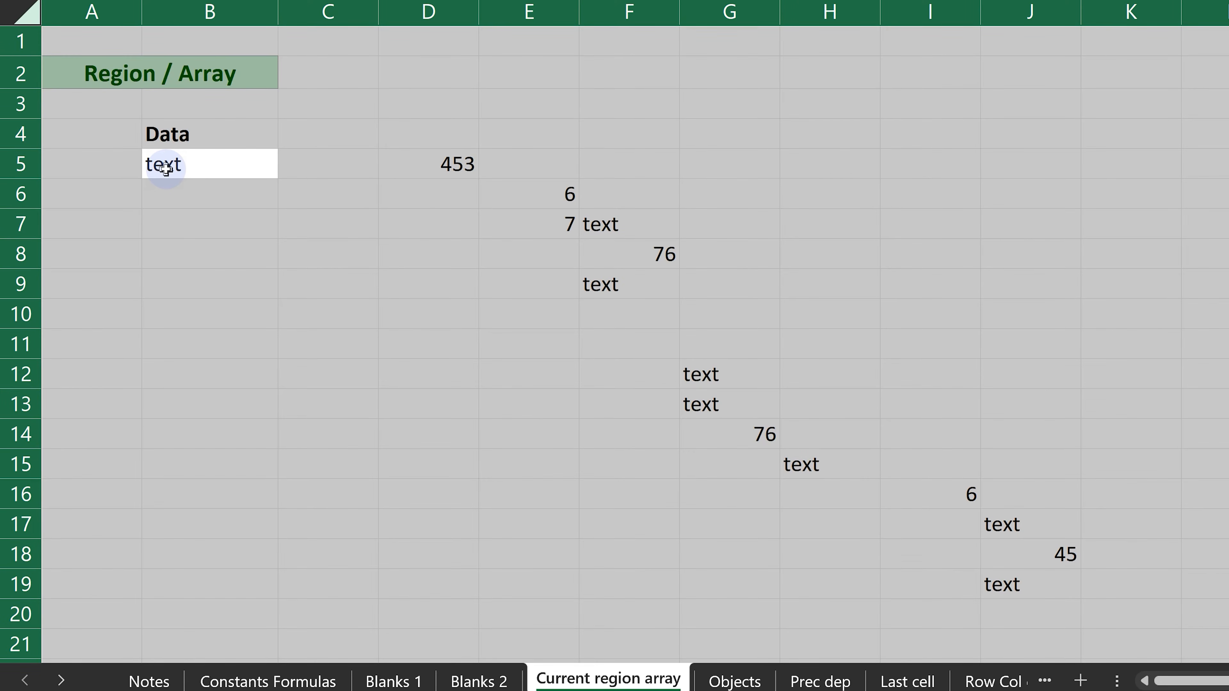
click(224, 263)
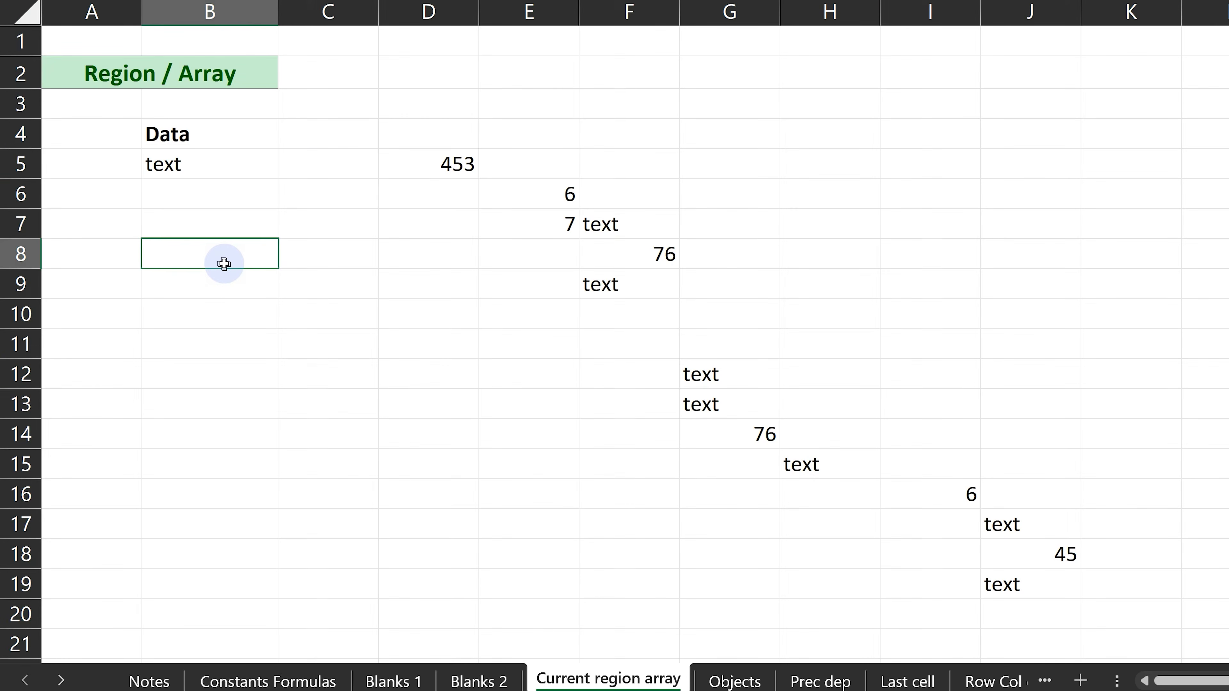
From D30, select the Jan to May table's data, extend to its header row and the entire sheet, and clear the selection.
scroll(224, 263, down, 7)
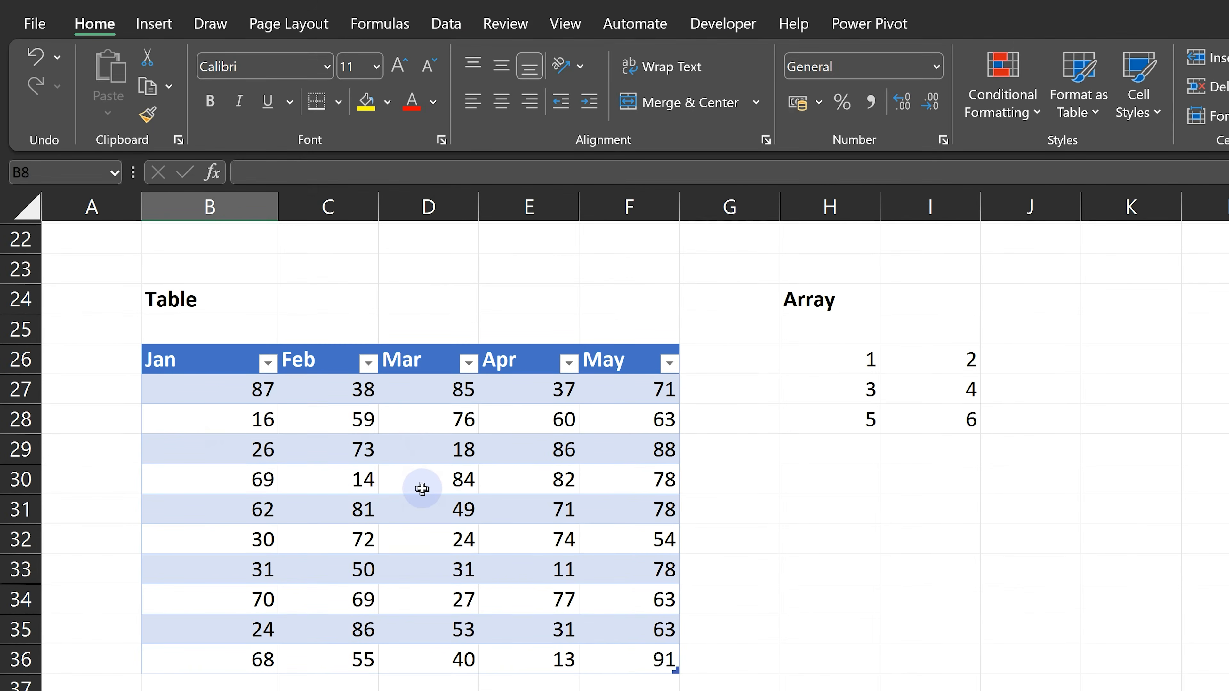
click(421, 489)
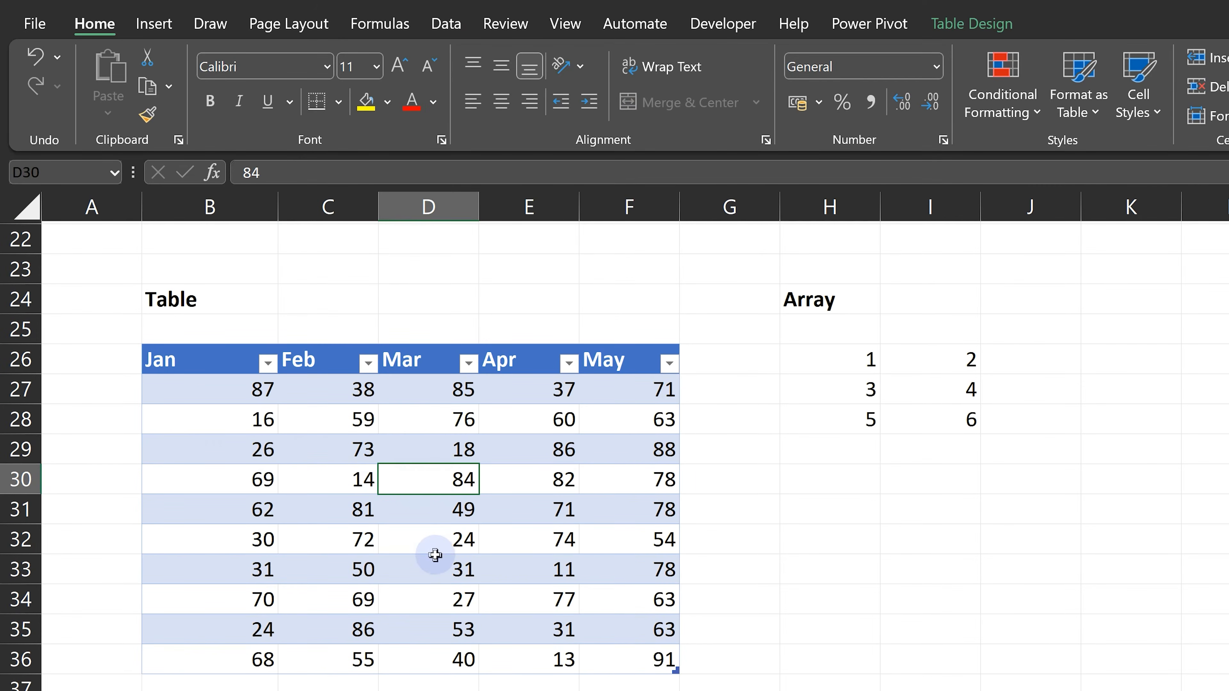
key(ctrl+a)
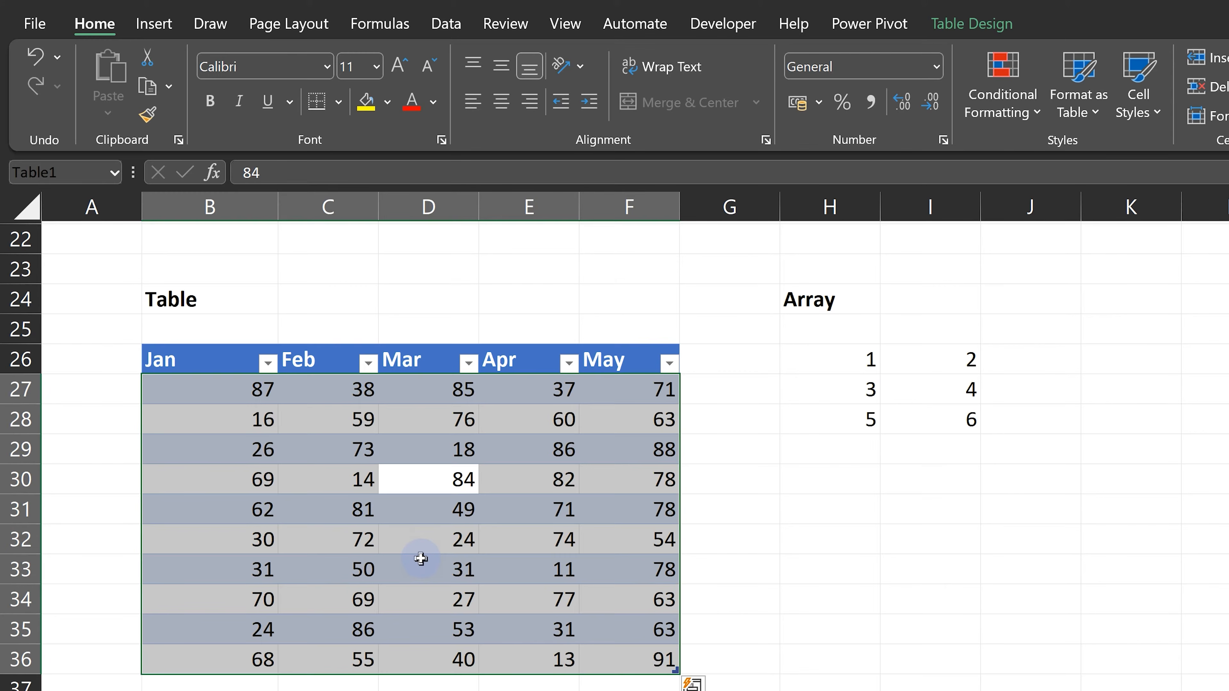
key(ctrl+a)
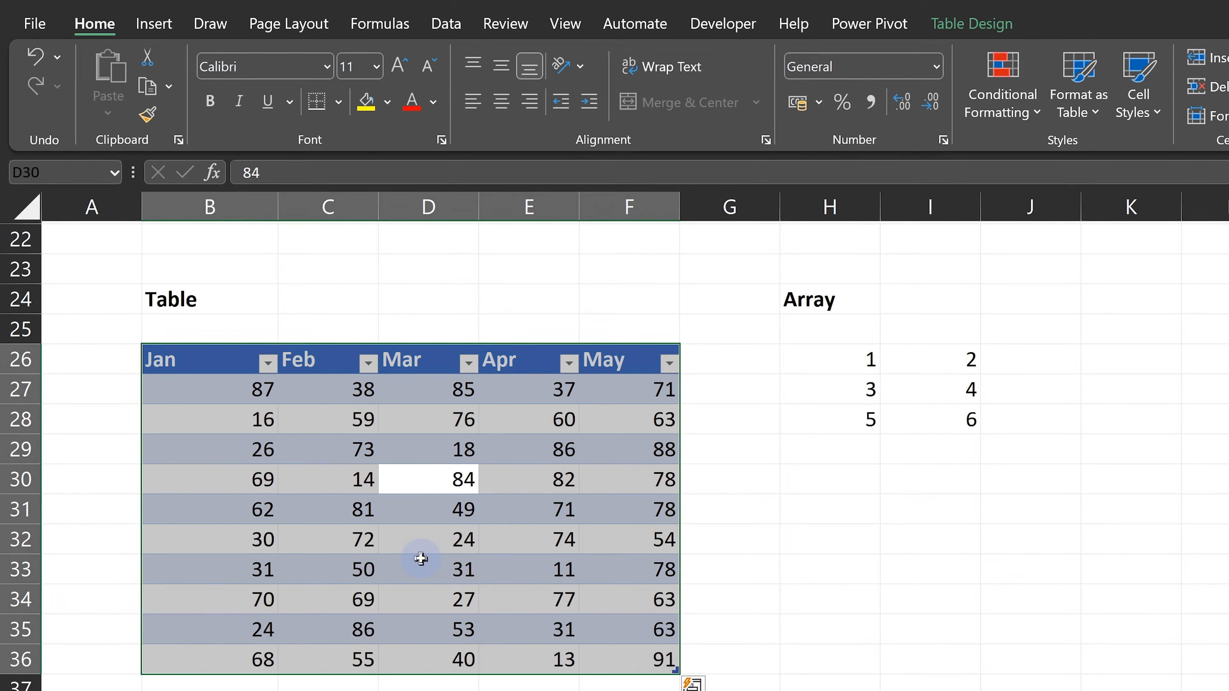
key(ctrl+a)
scroll(421, 559, up, 1)
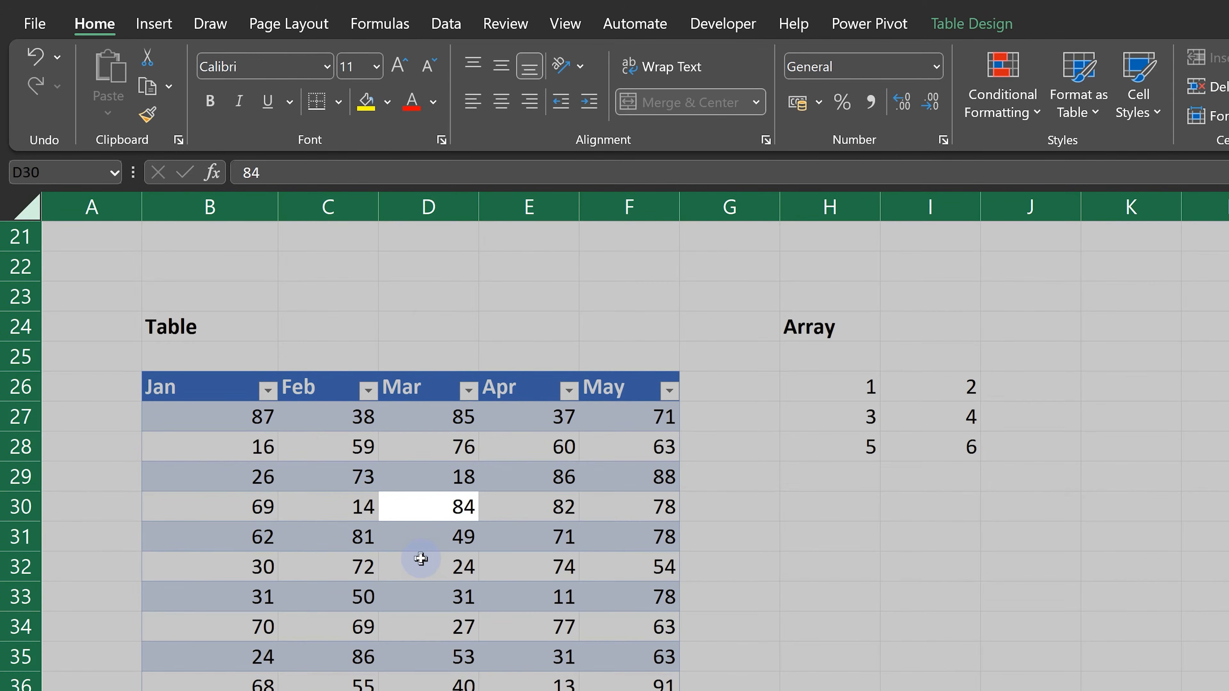
click(420, 559)
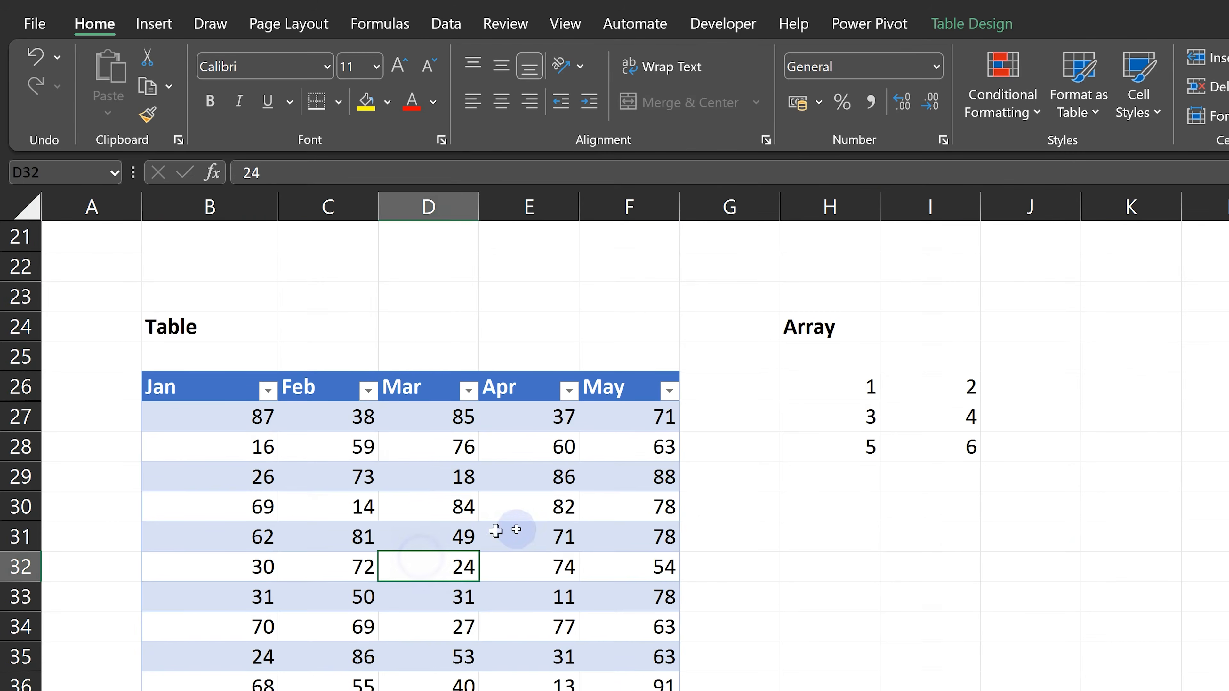
Select the current array H26:I28 from its first cell H26, and repeat the selection from the same cell.
click(847, 396)
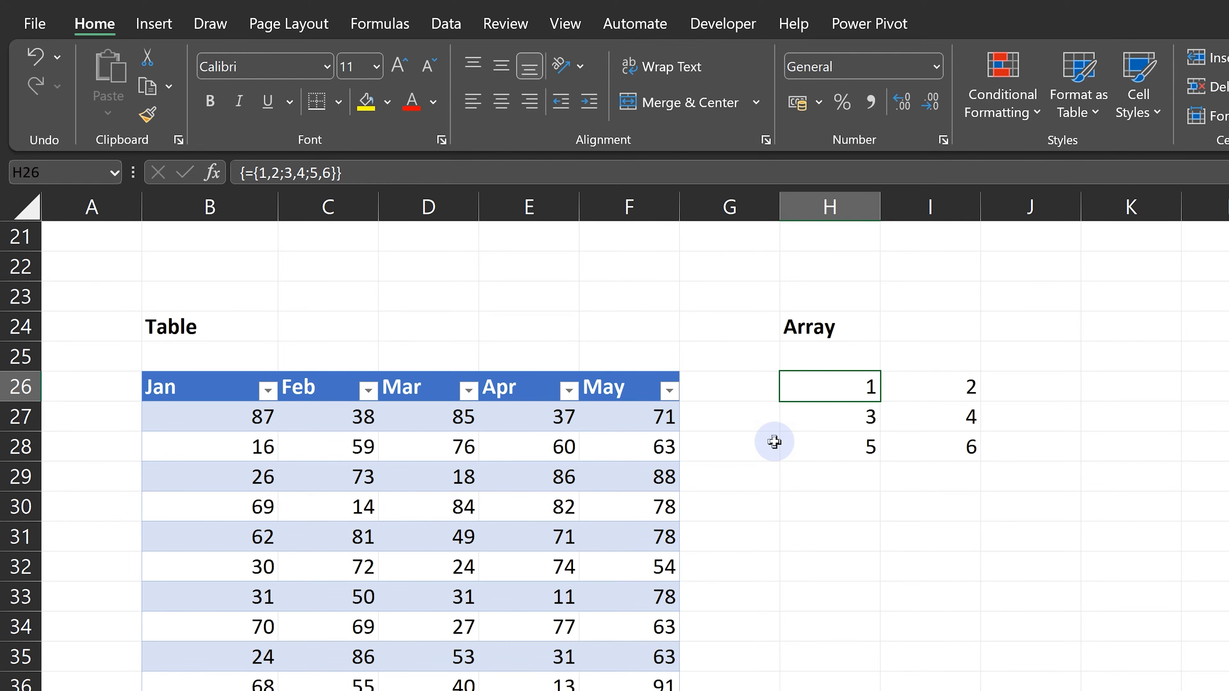
key(ctrl+slash)
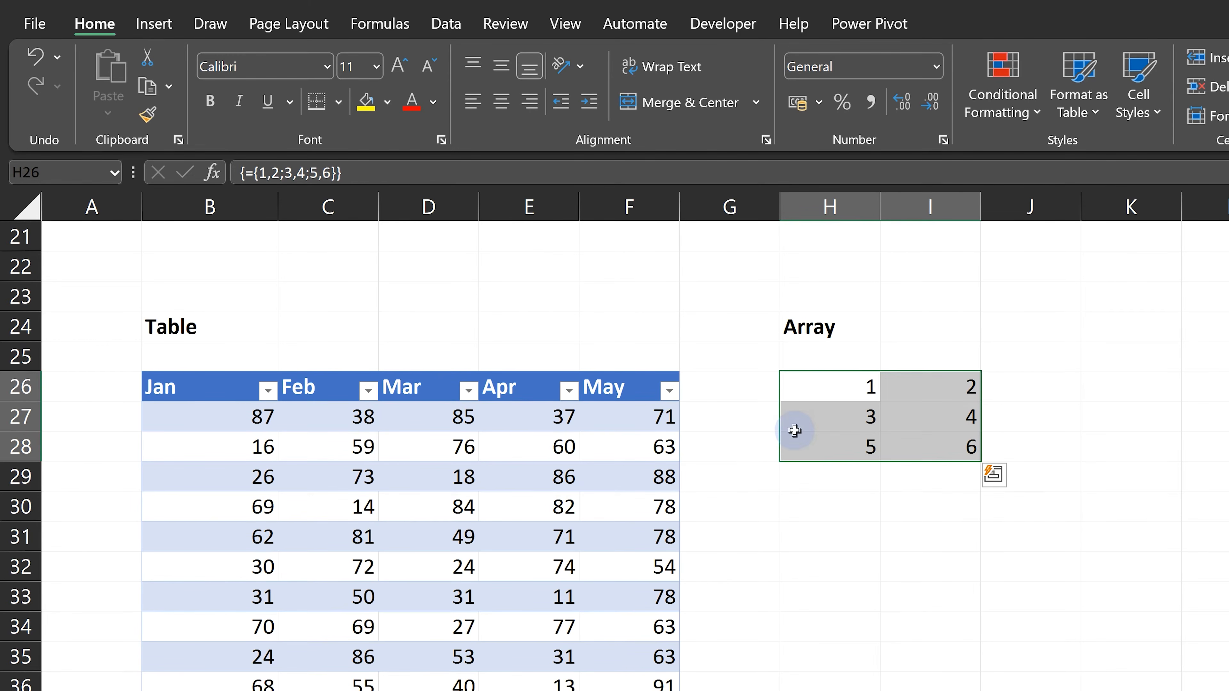
click(818, 383)
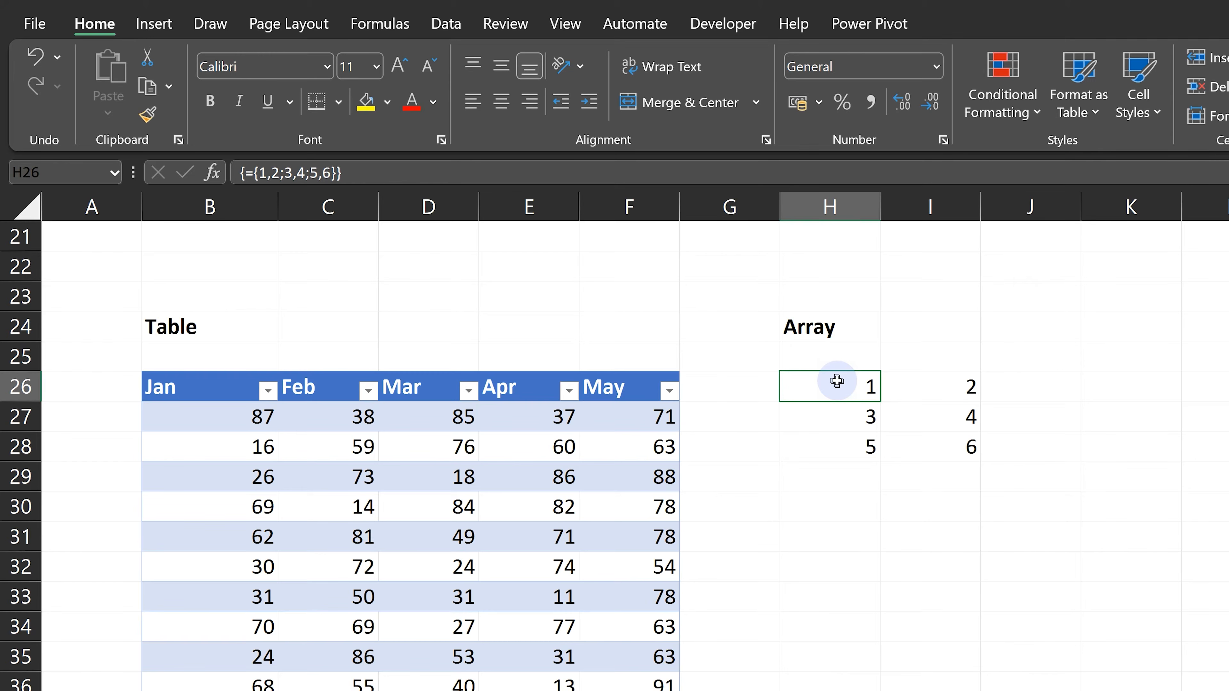
key(ctrl+slash)
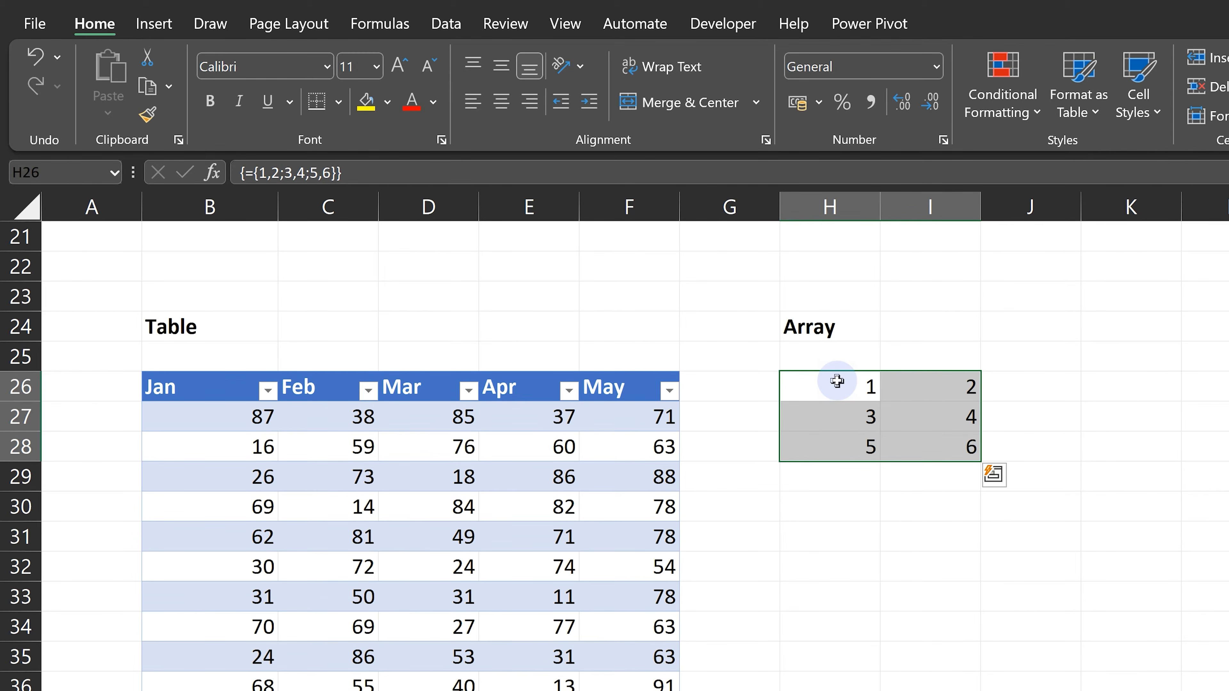
Switch to the Objects sheet, and hide all of its objects and show them again.
click(910, 662)
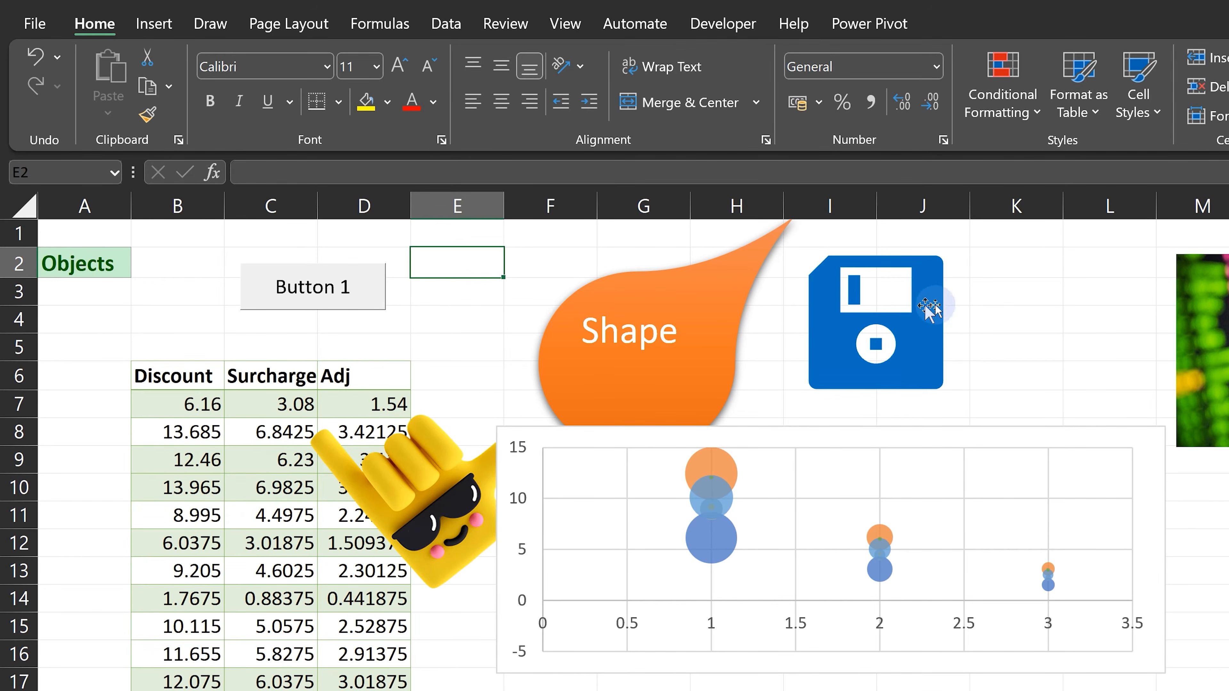
key(ctrl+6)
key(ctrl+6)
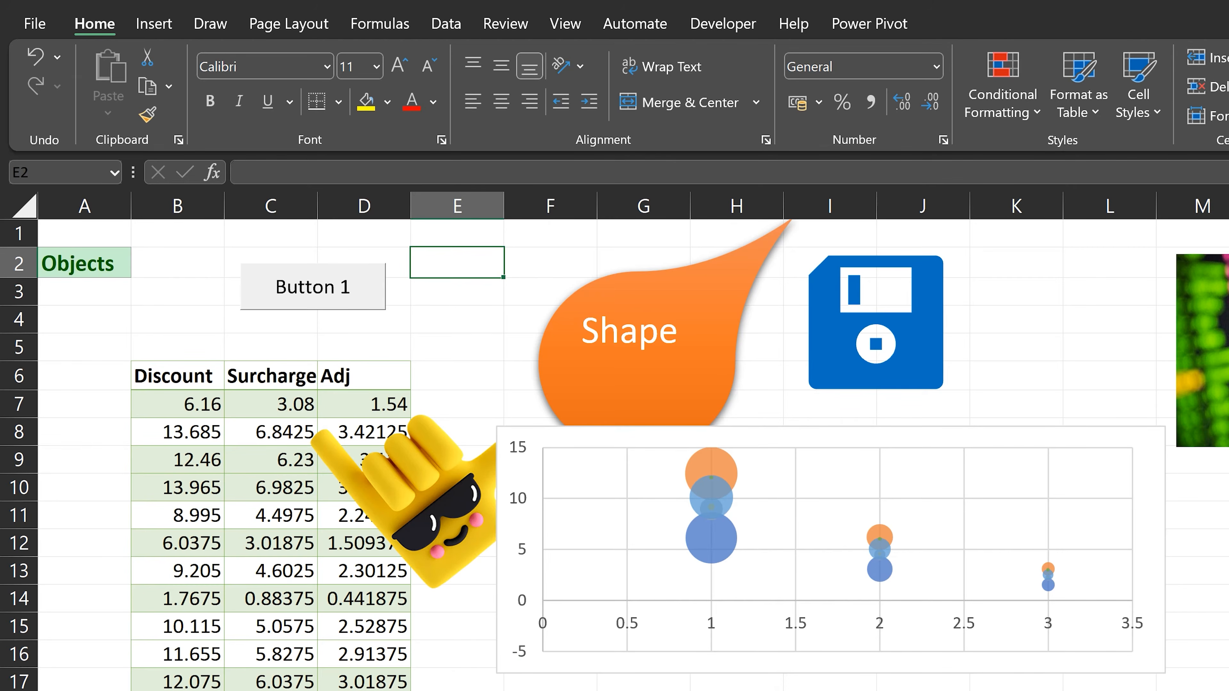
Select the emoji hand picture and the floppy disk graphic in turn, extend the selection to all objects, and clear it.
click(498, 670)
click(468, 684)
click(454, 565)
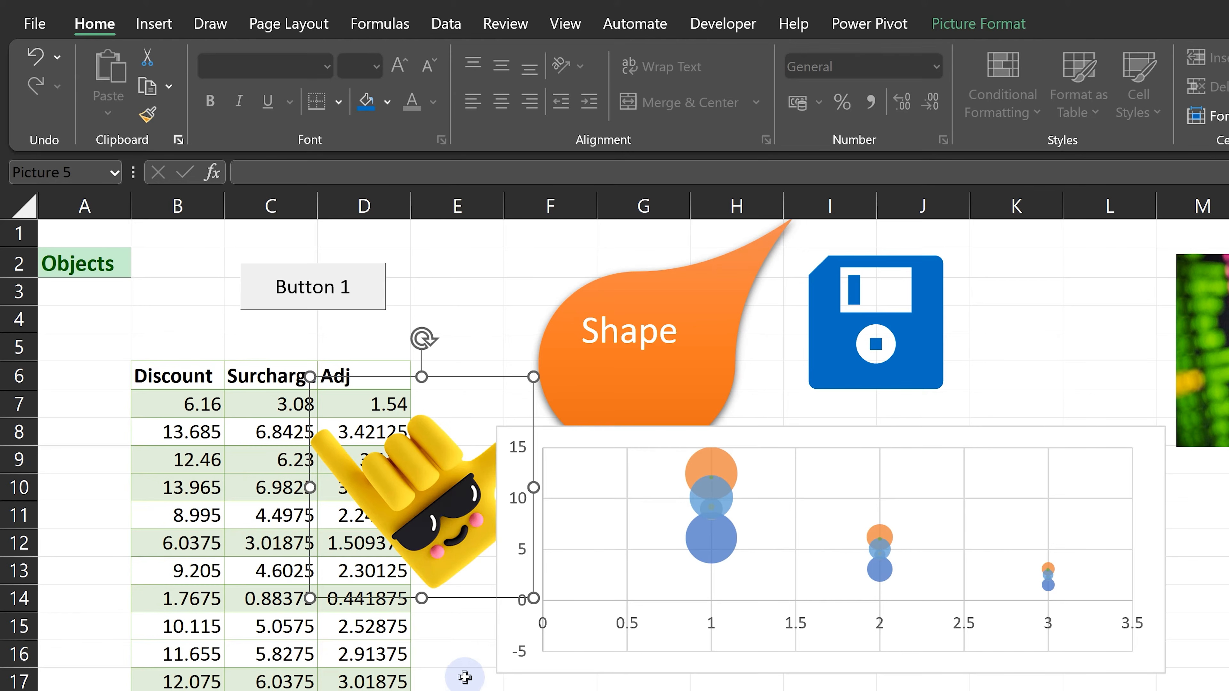
click(822, 330)
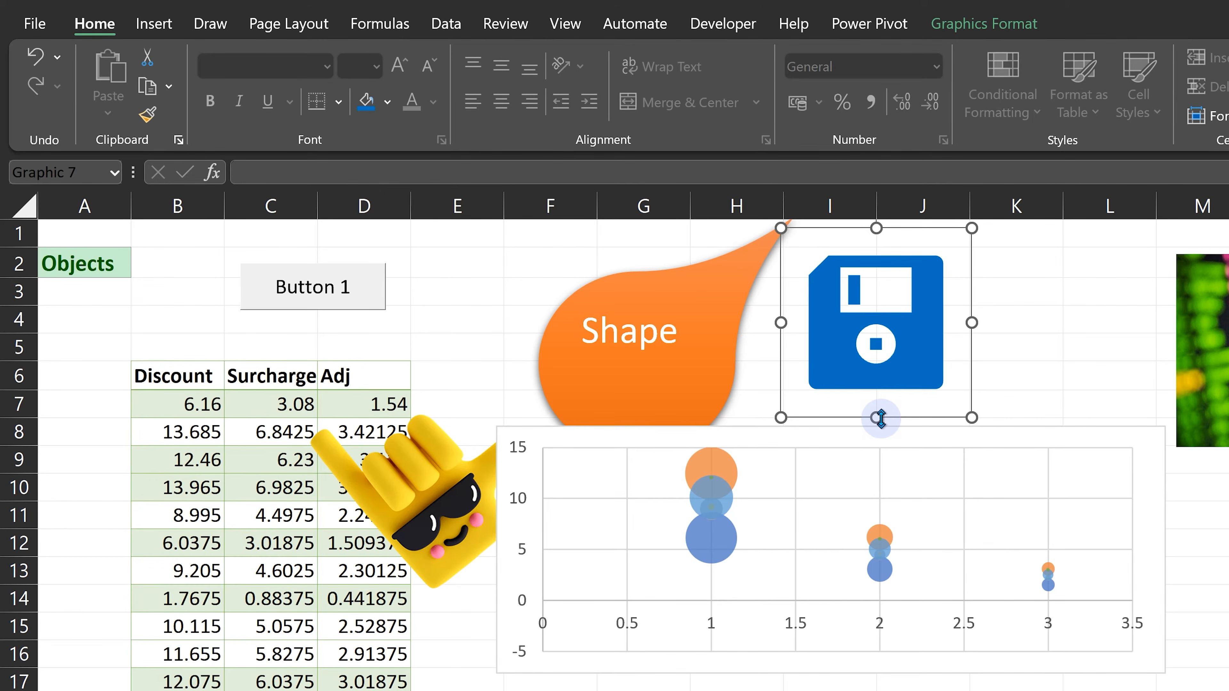
key(ctrl+a)
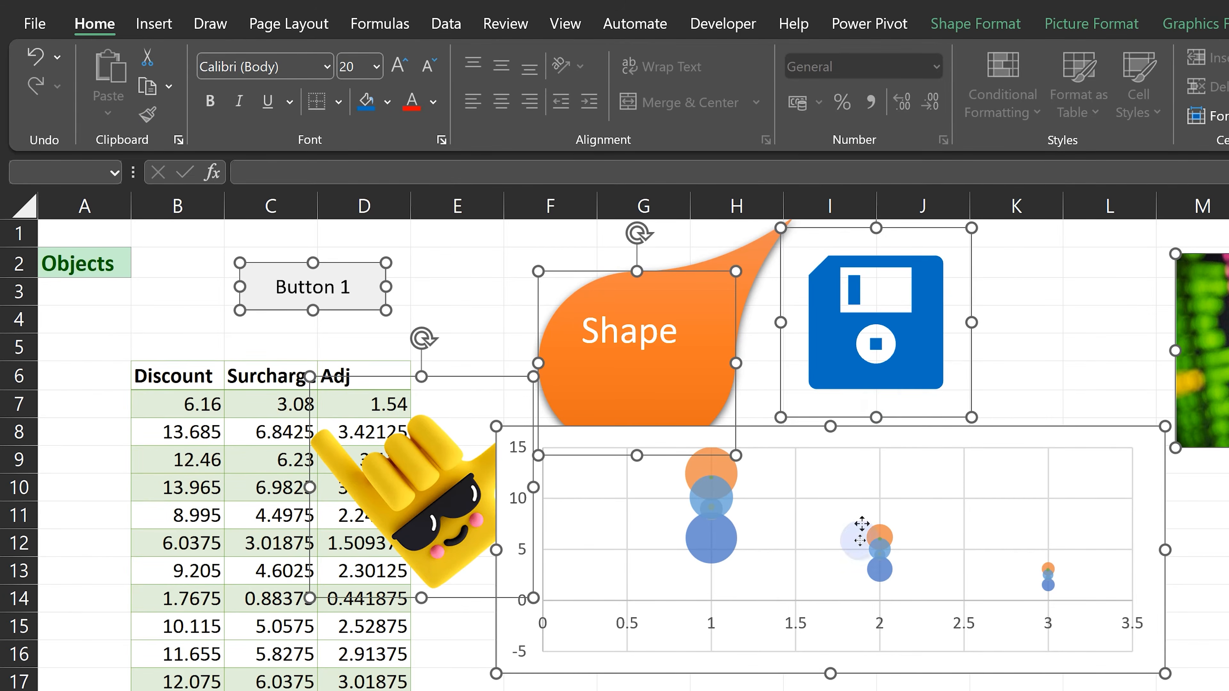
key(Escape)
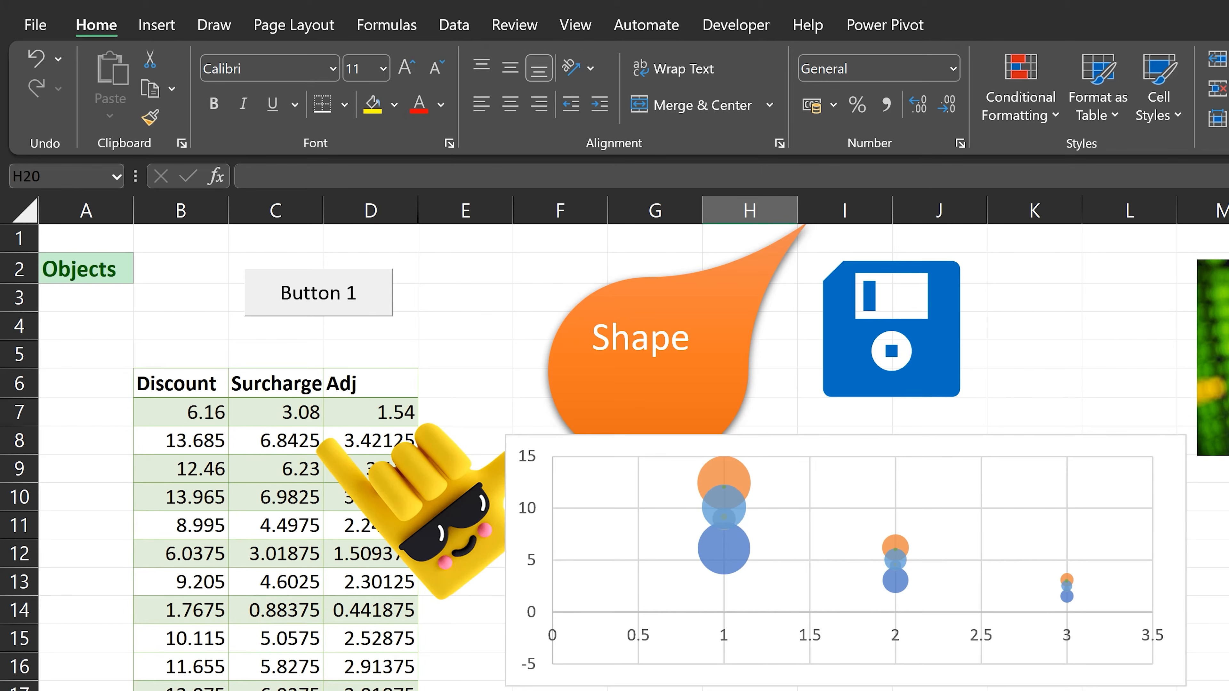
Select every object on the Objects sheet with Go To Special, and clear the selection.
key(ctrl+g)
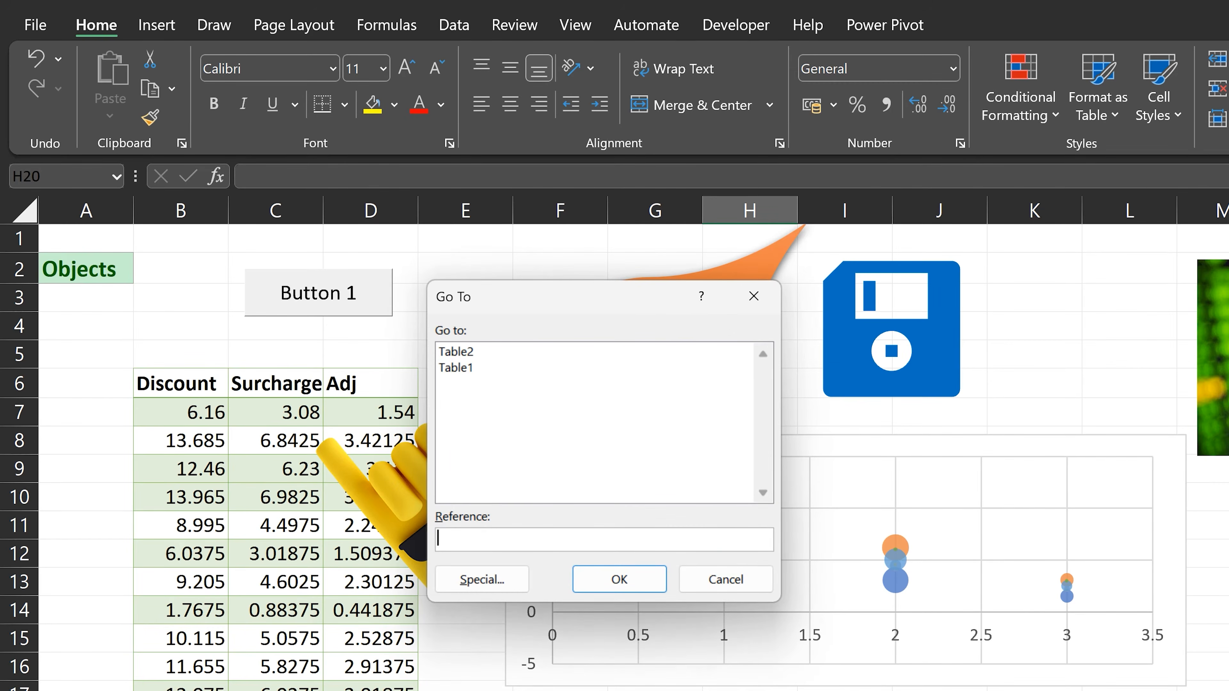
click(482, 580)
click(494, 552)
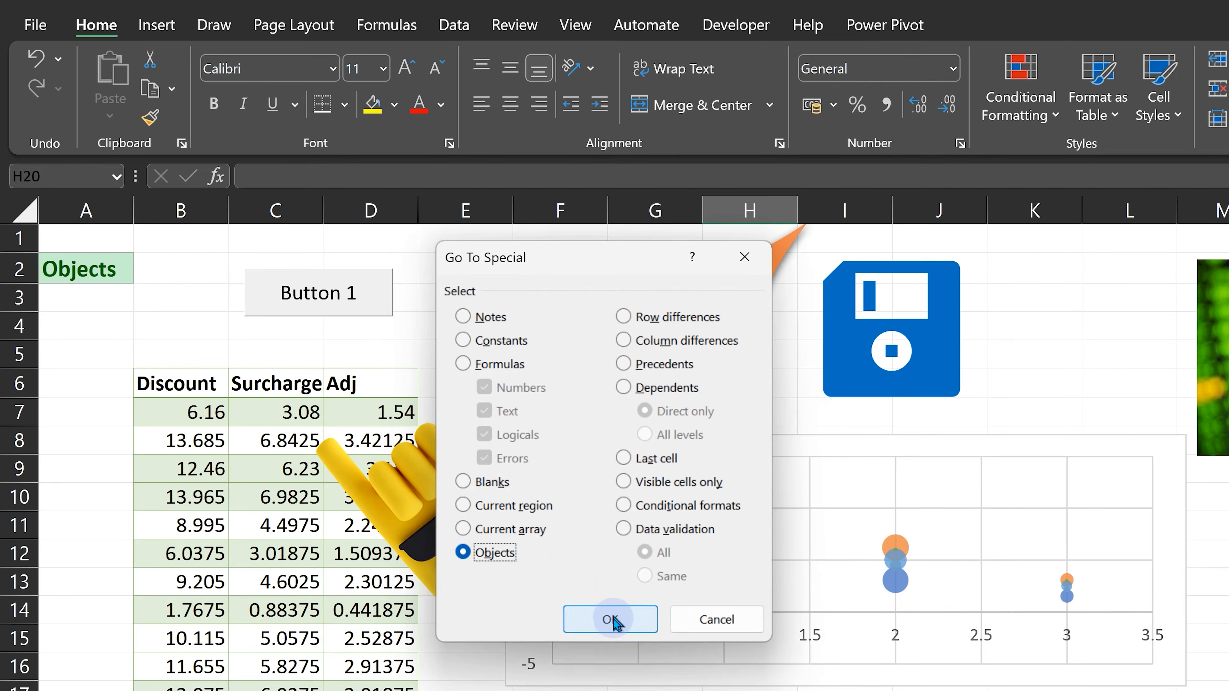
click(610, 619)
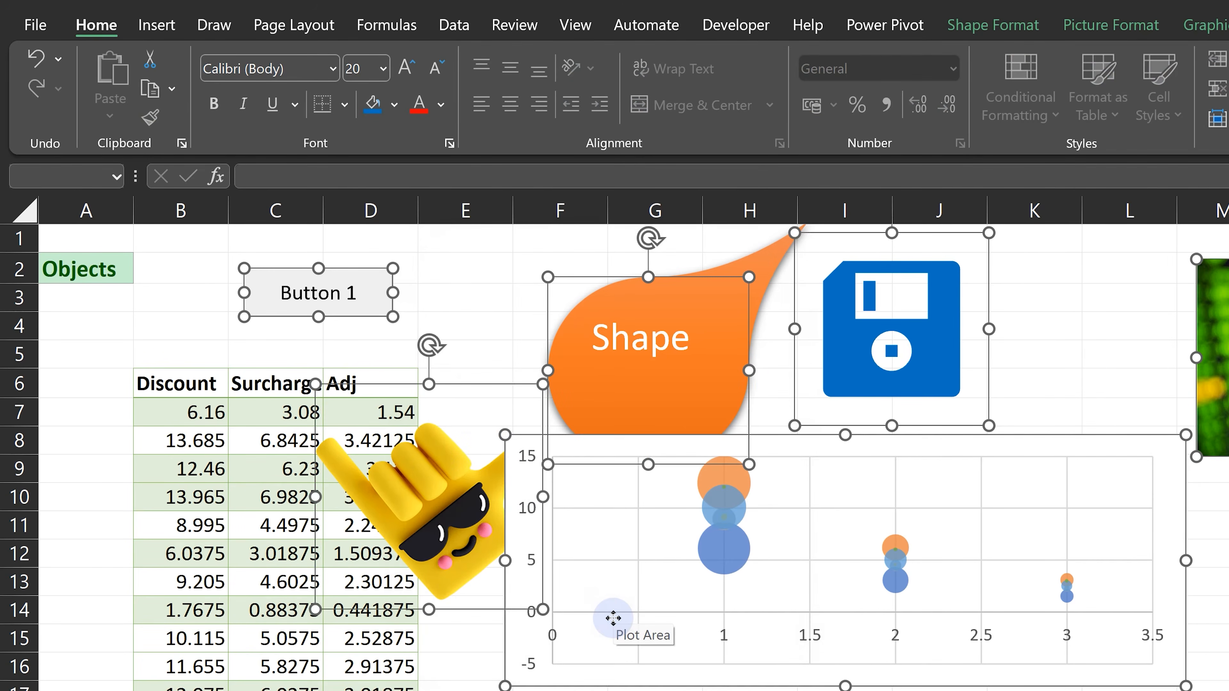
key(Escape)
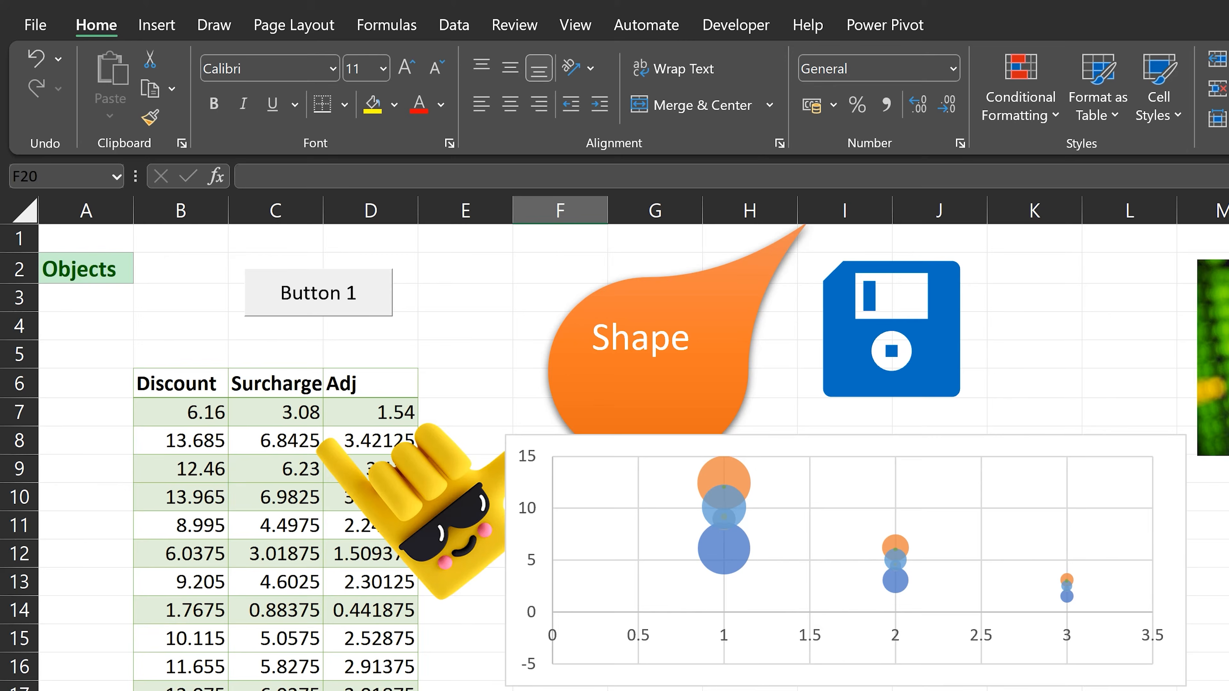
Select Button 1 as the first object, move on to the teardrop shape and the green picture, and extend the selection to all objects.
key(ctrl+alt+5)
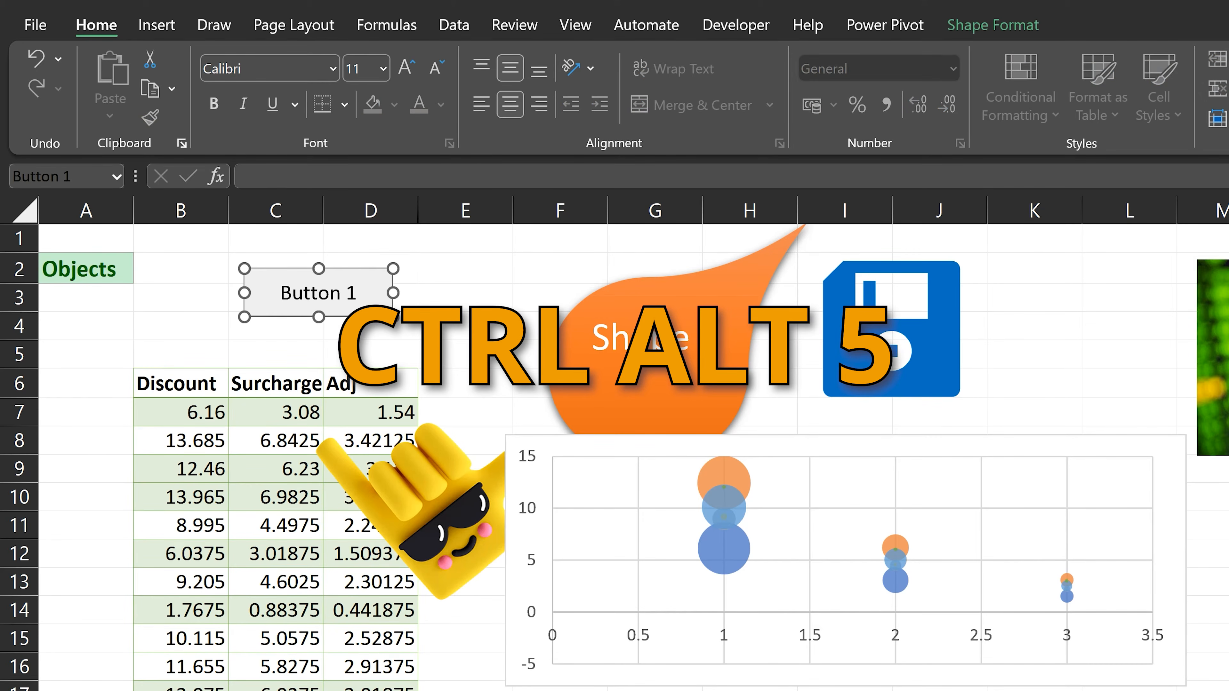
key(Tab)
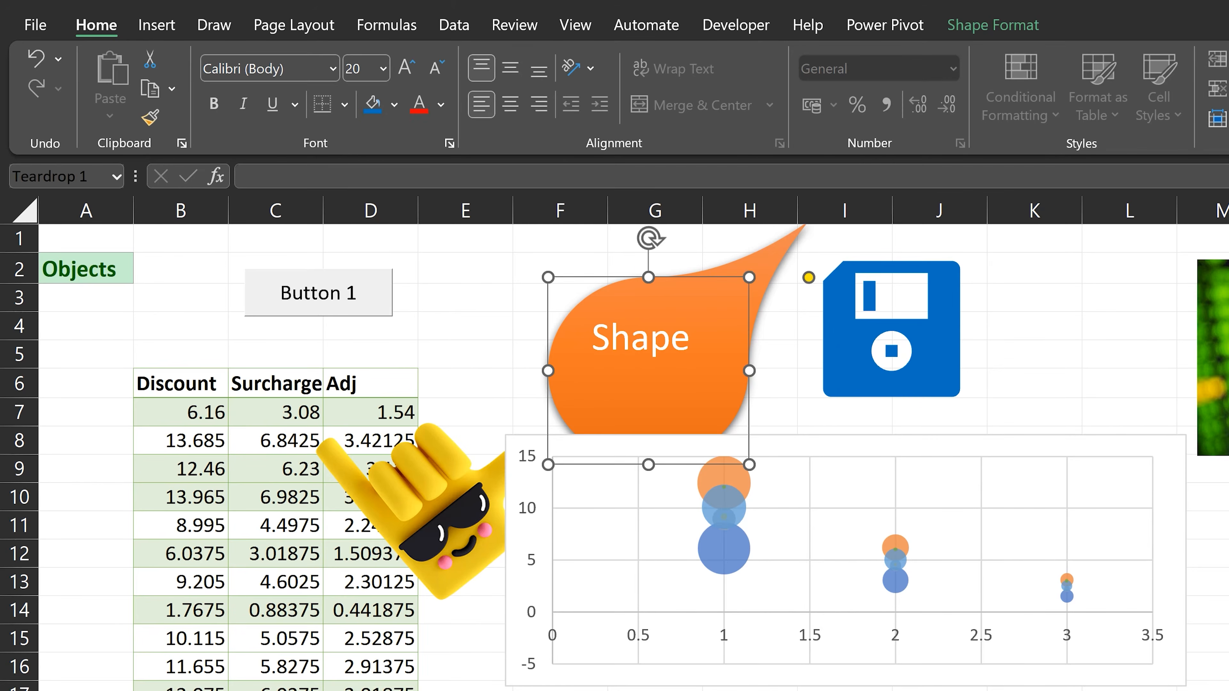
key(Tab)
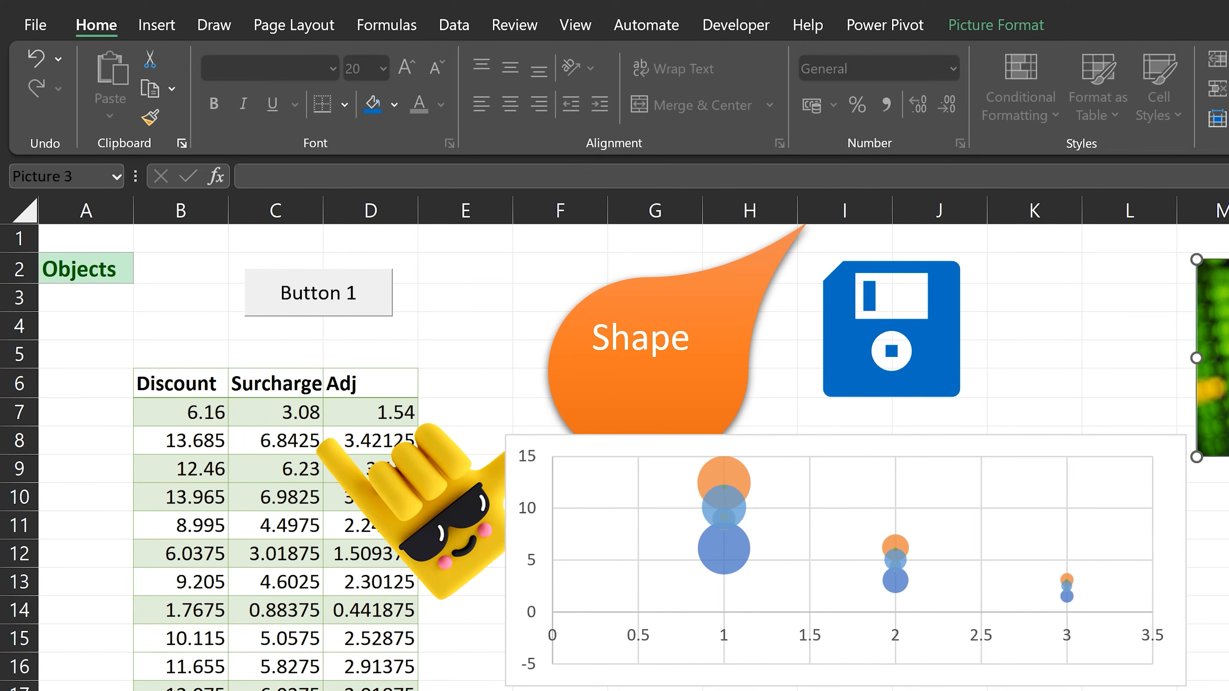
key(ctrl+shift+space)
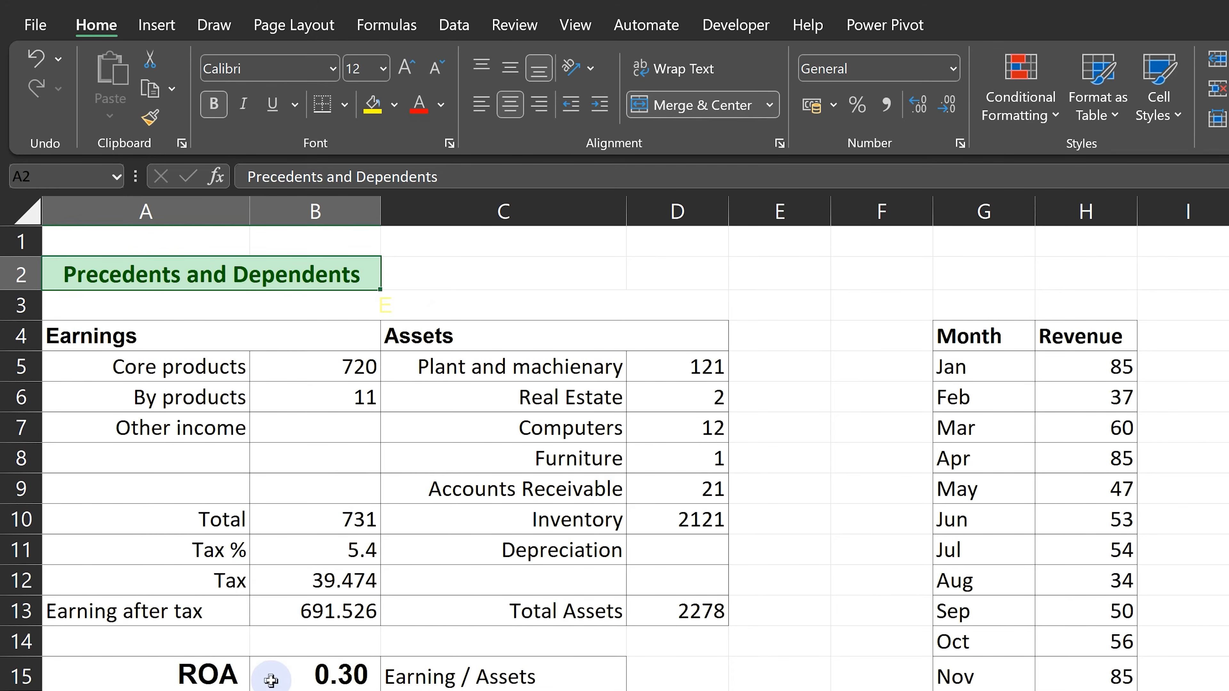
Examine the formulas behind ROA cell B15 across the Precedents and Dependents sheet, restore the value display, and check B15's referenced cells.
click(303, 673)
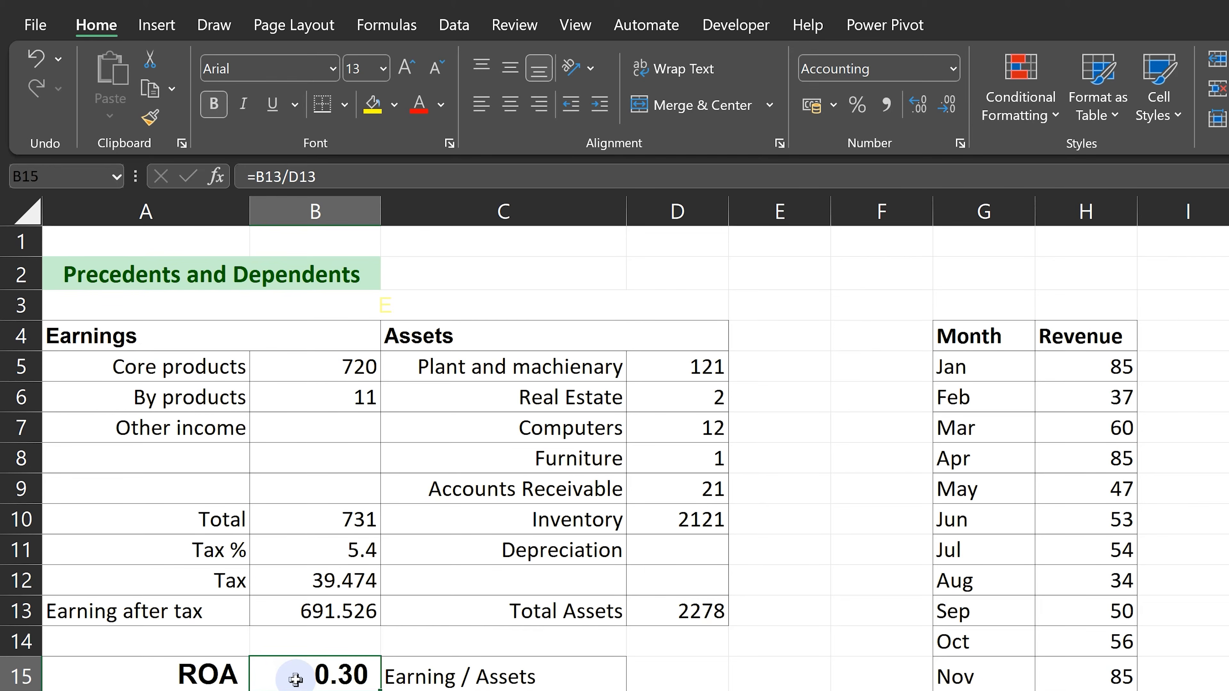
key(ctrl+grave)
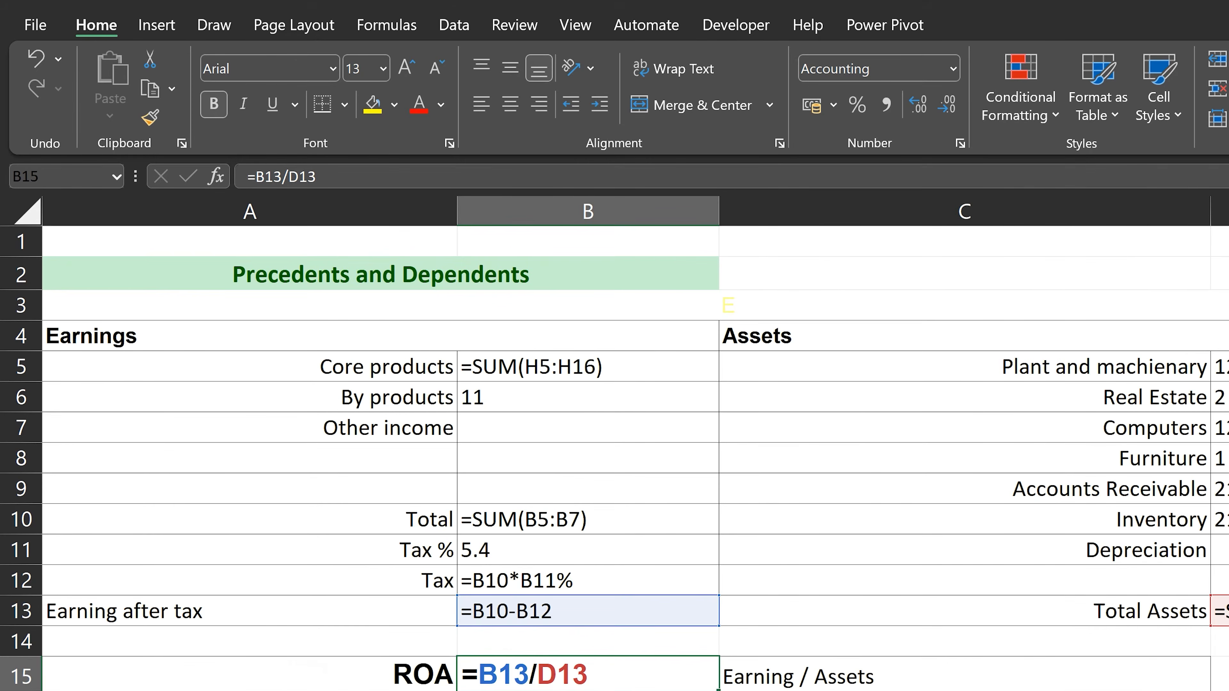
scroll(629, 435, right, 3)
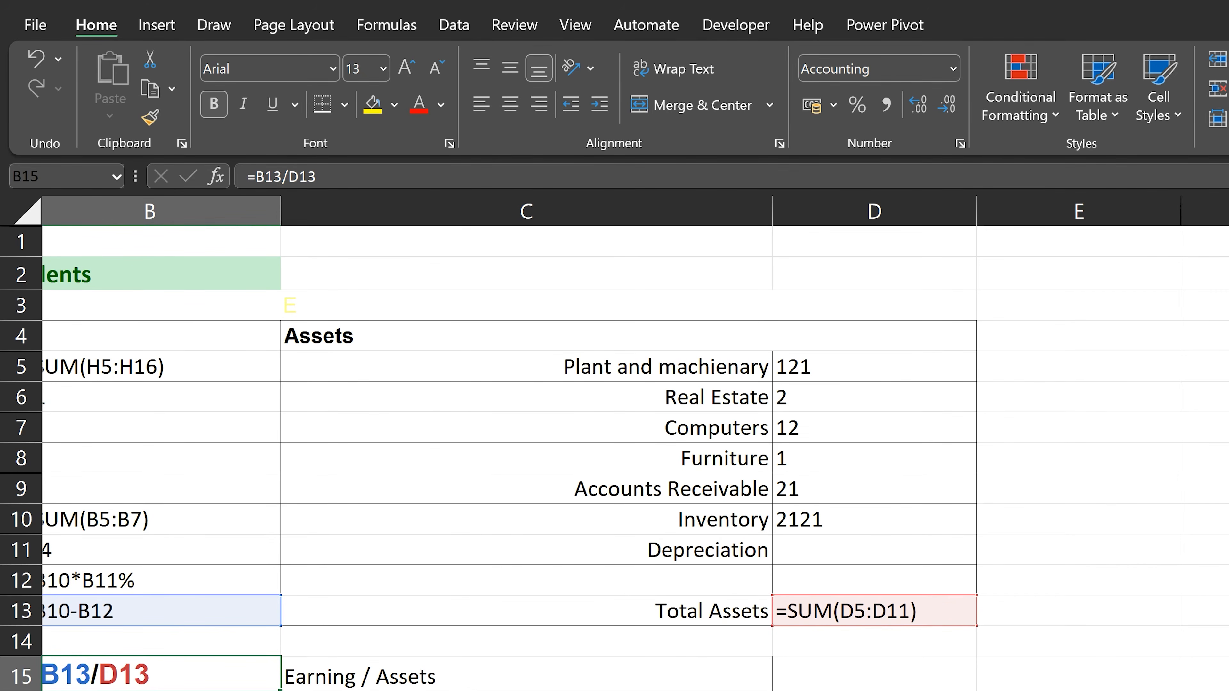
scroll(629, 435, left, 3)
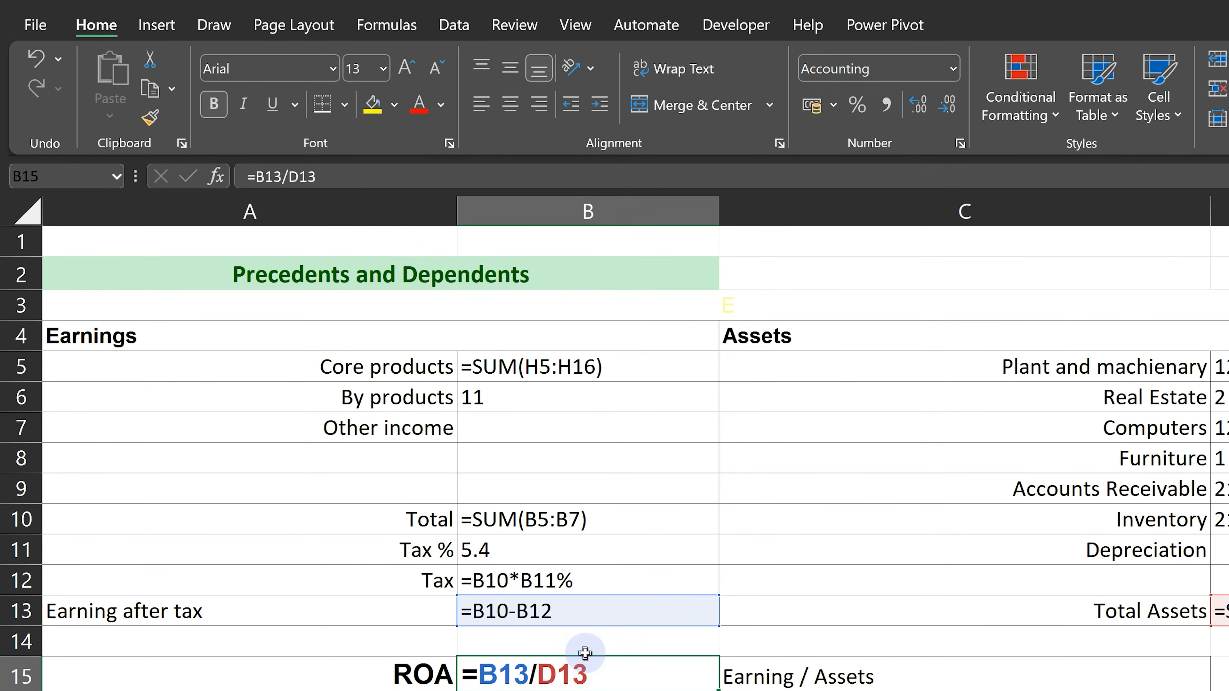
key(ctrl+grave)
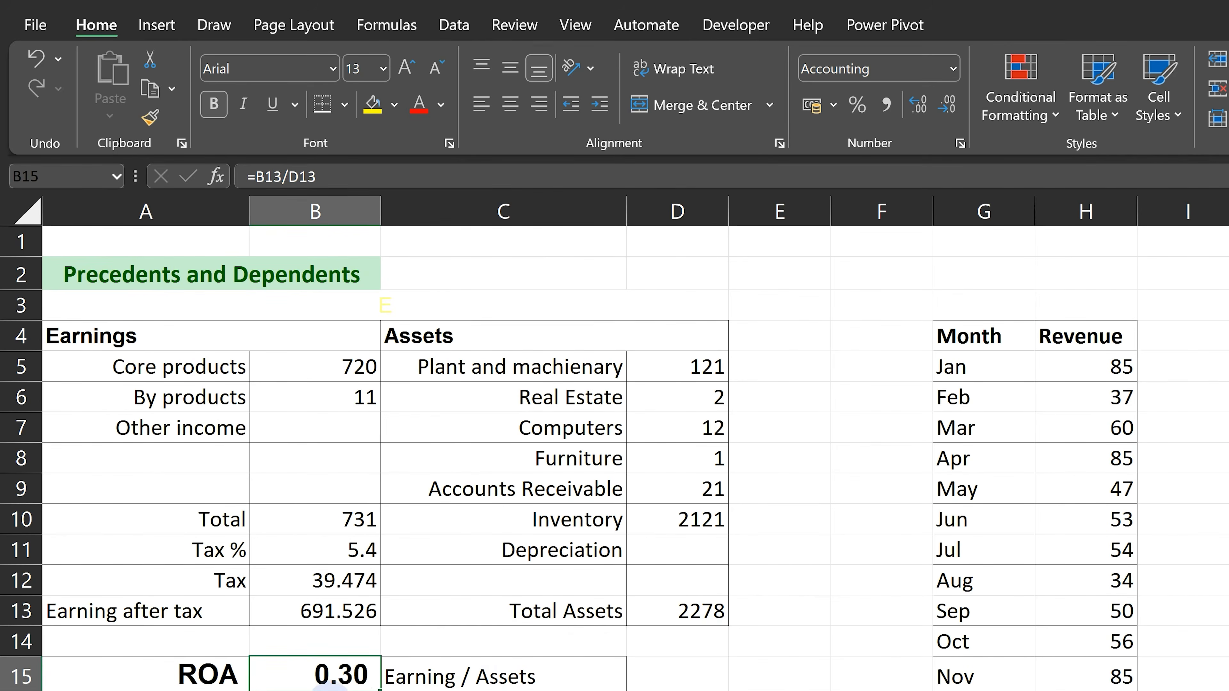
double_click(331, 673)
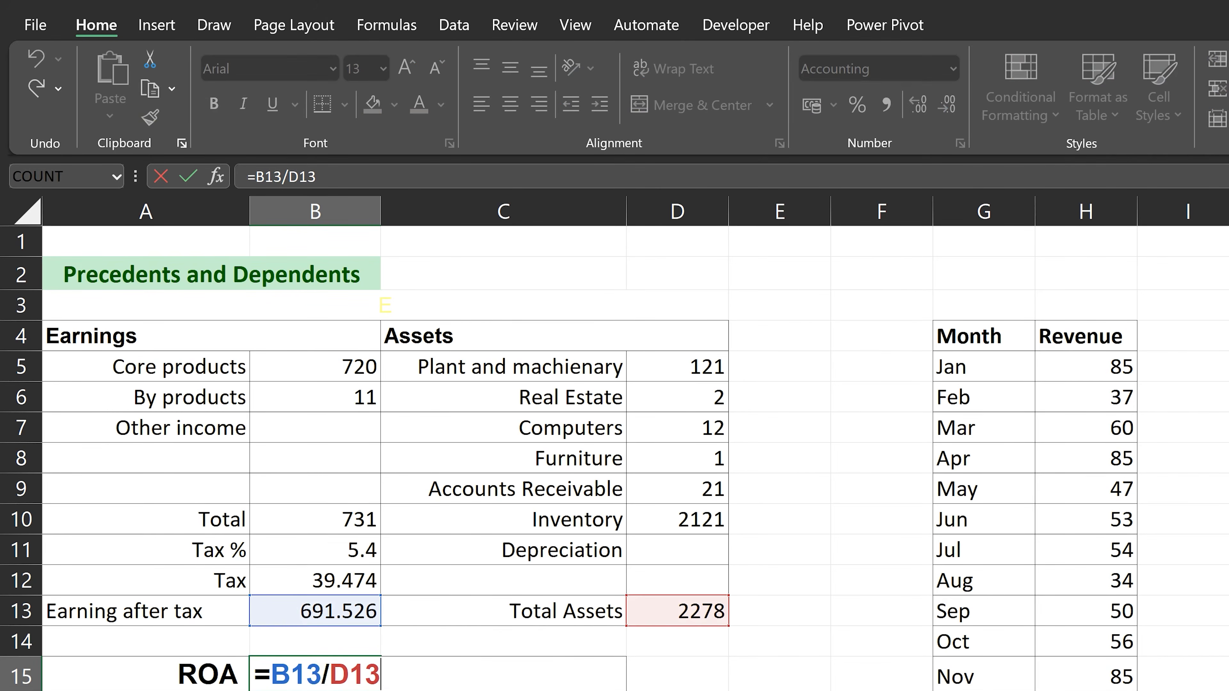
key(Escape)
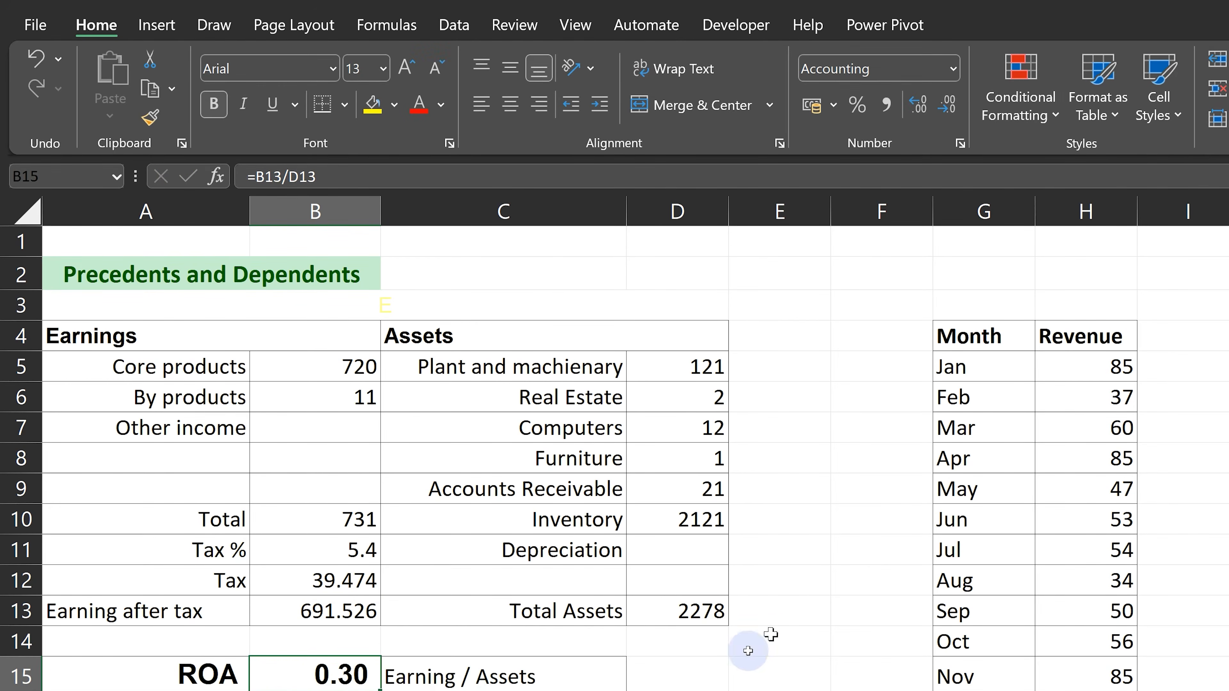
Trace the direct precedents of ROA cell B15, select Total Assets cell D13, and remove the arrows.
click(396, 33)
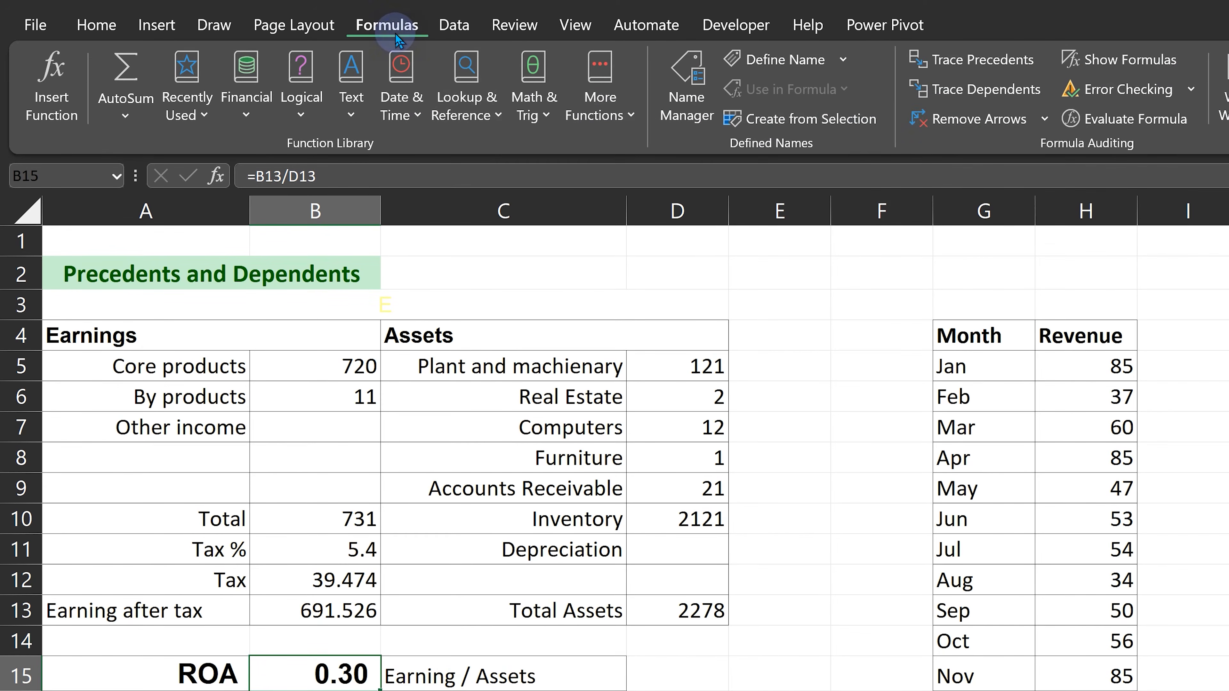
click(983, 68)
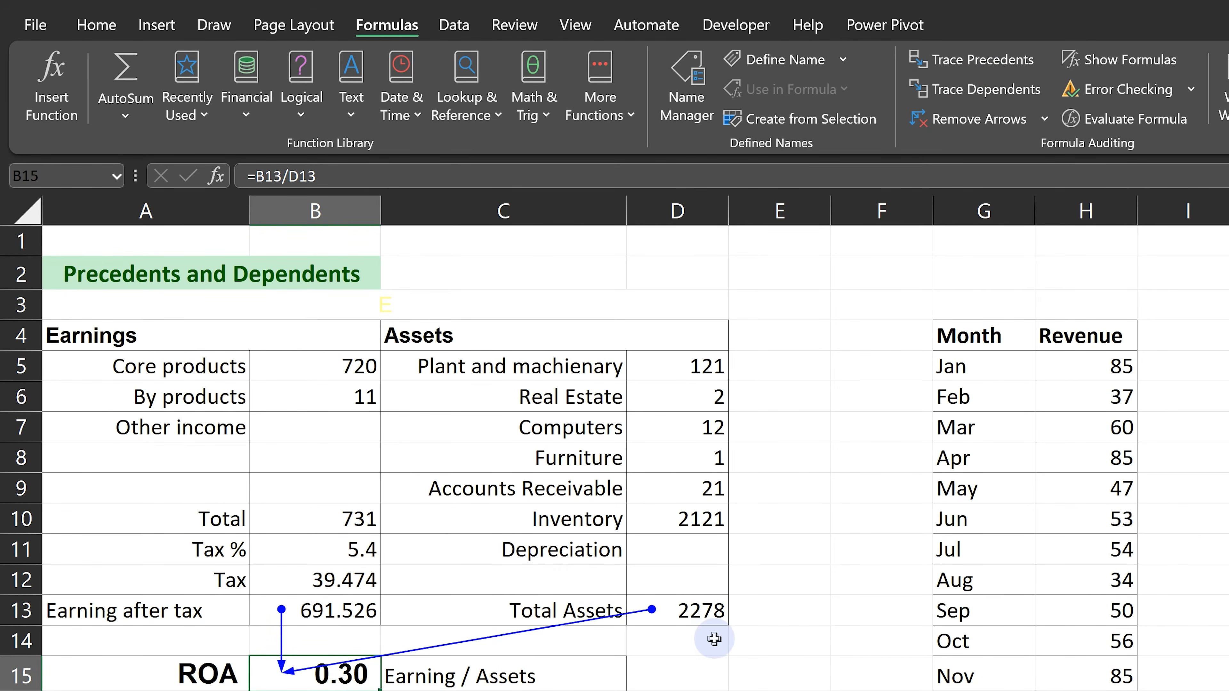
click(709, 613)
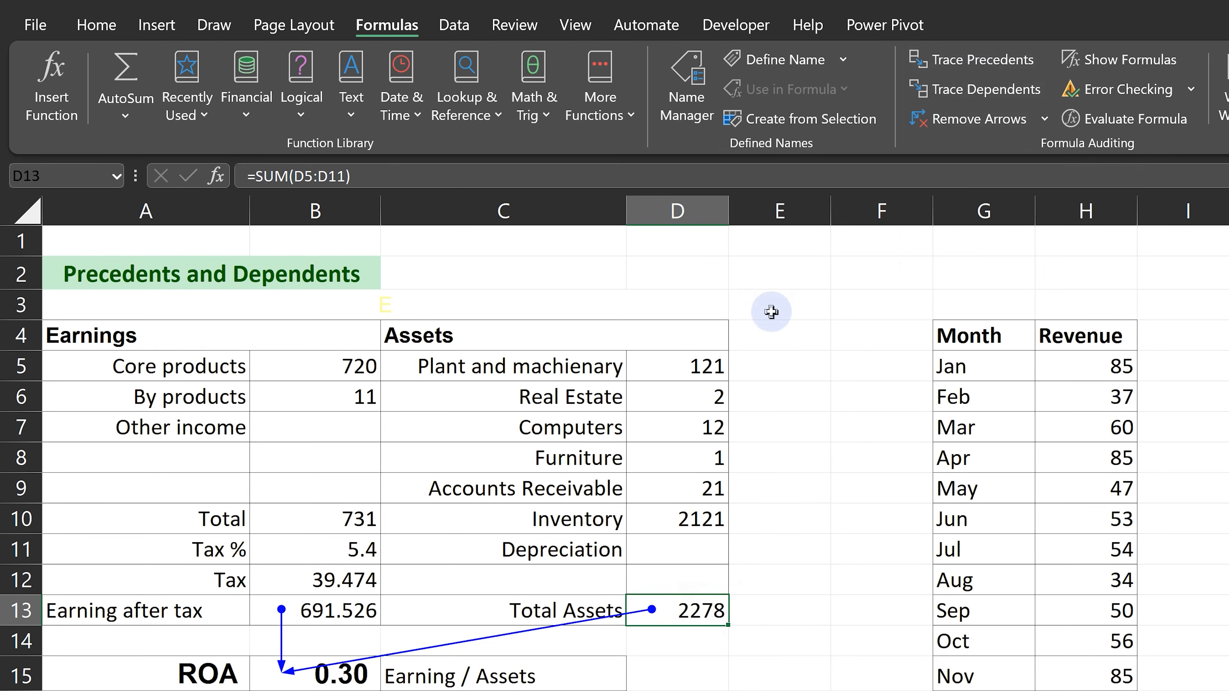
click(915, 123)
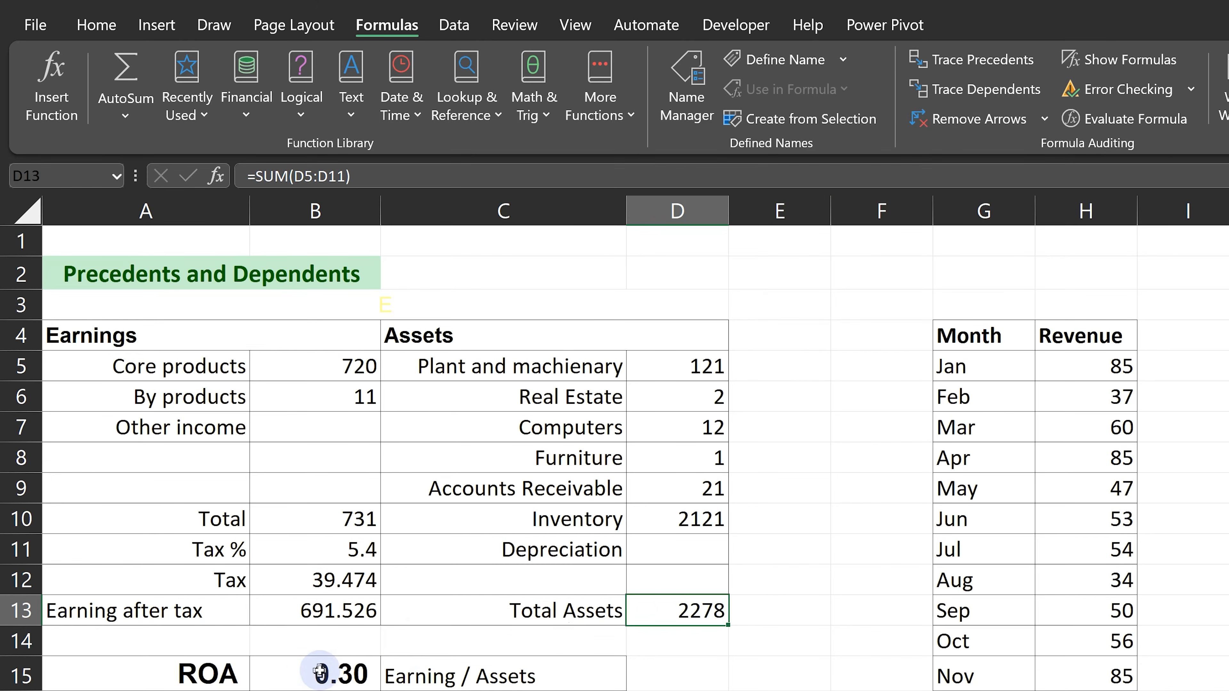
Trace the precedents of ROA cell B15 level by level back to the monthly Revenue range, and remove the arrows.
click(323, 677)
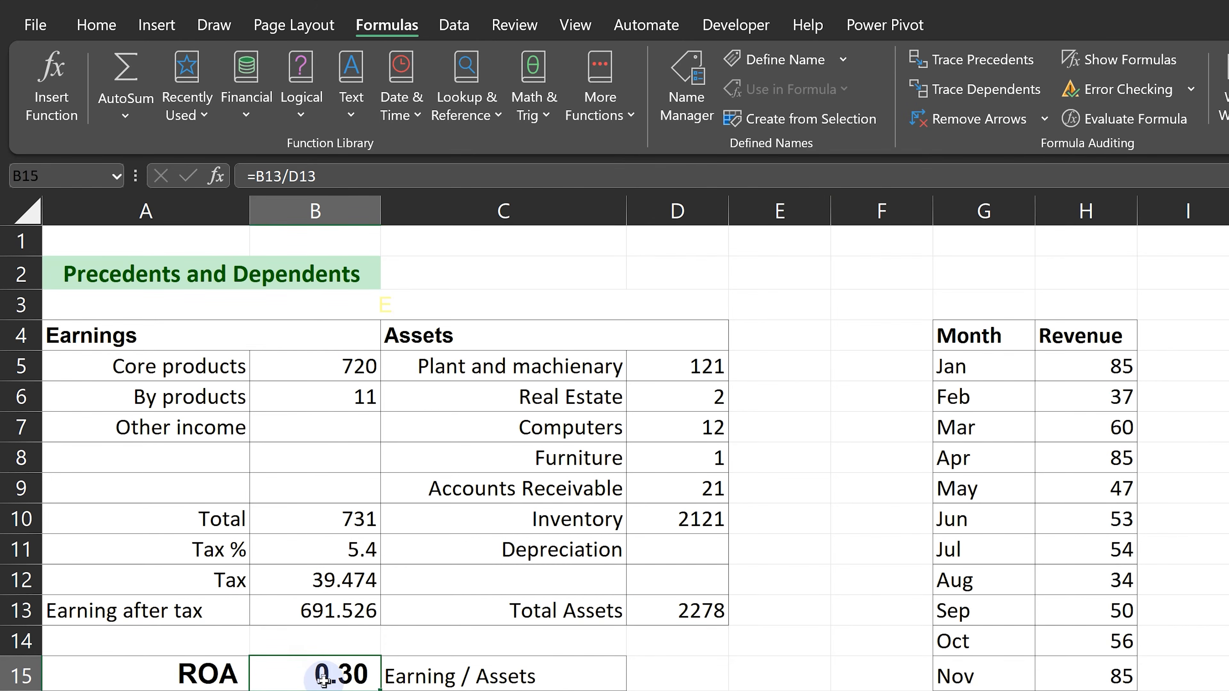
click(998, 74)
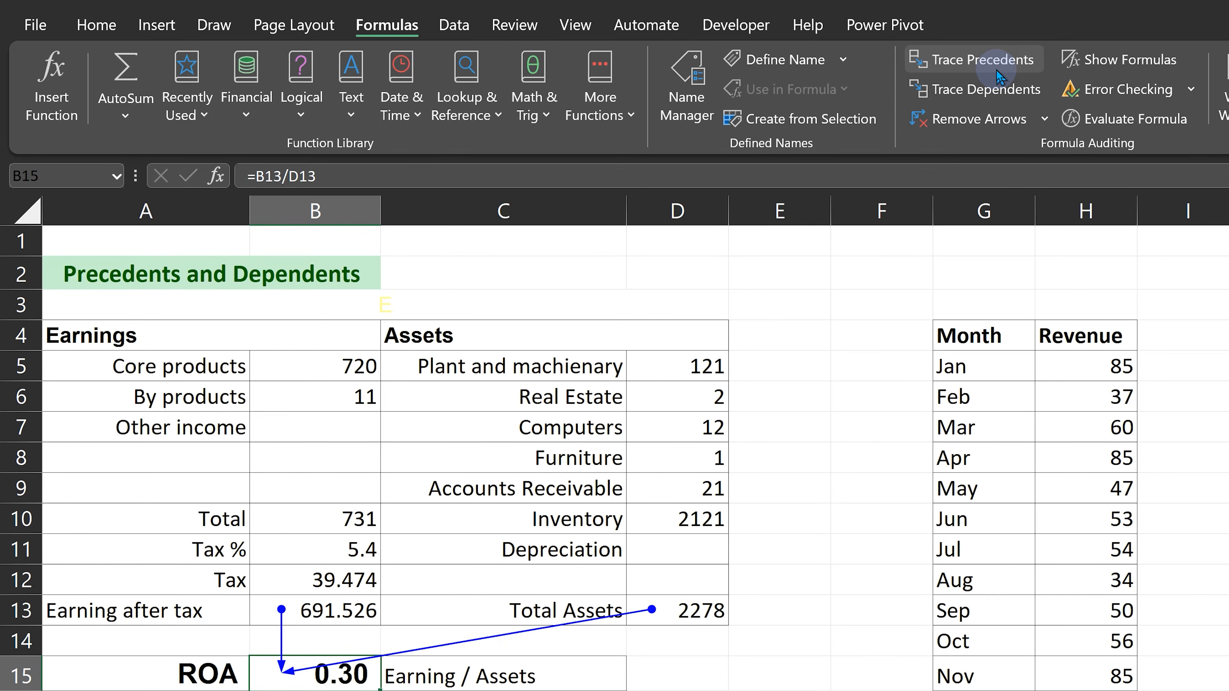
click(999, 76)
click(999, 76)
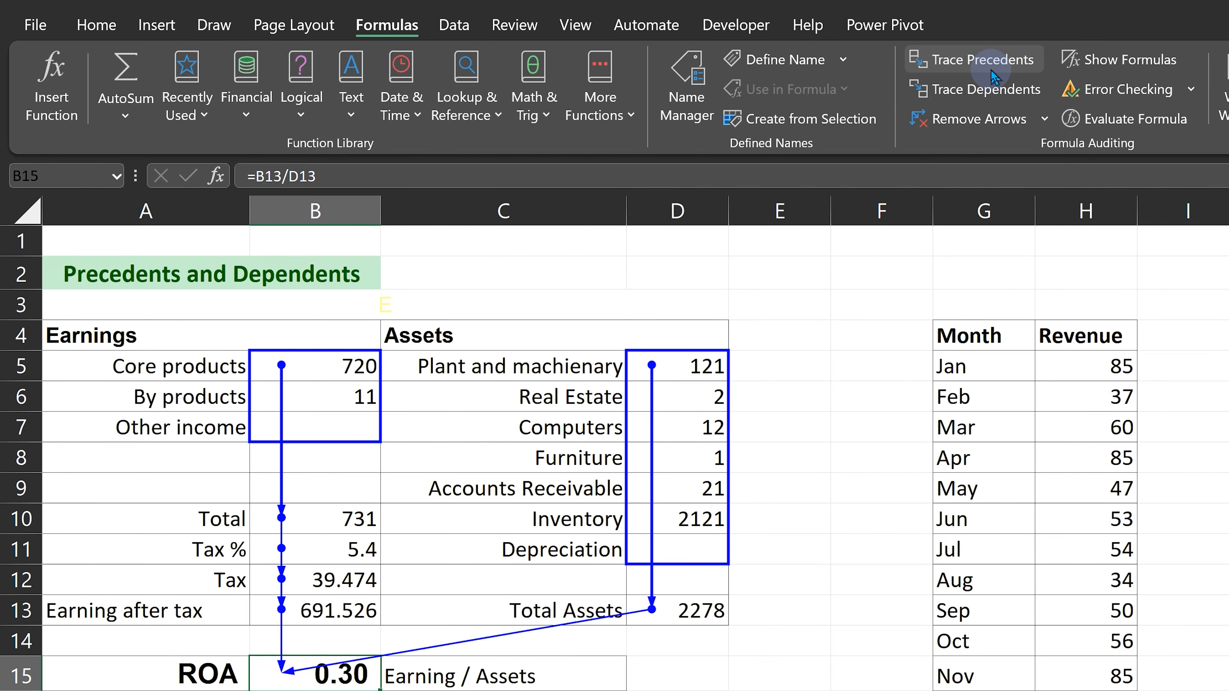
click(992, 75)
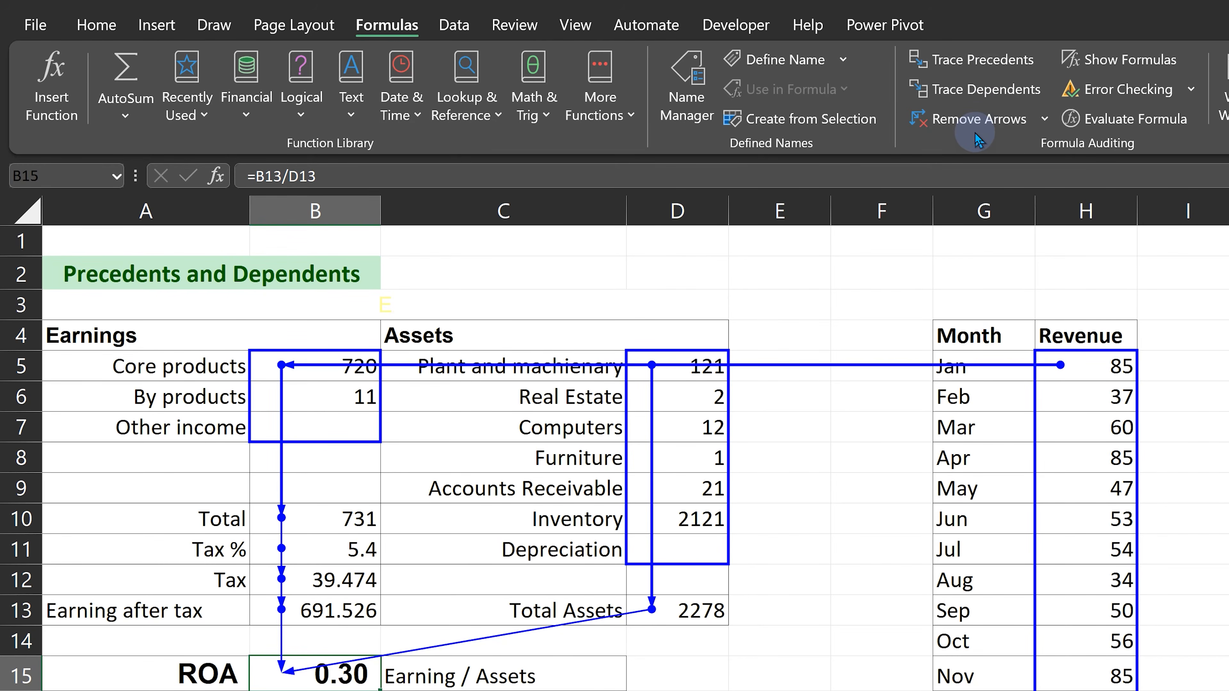
click(980, 121)
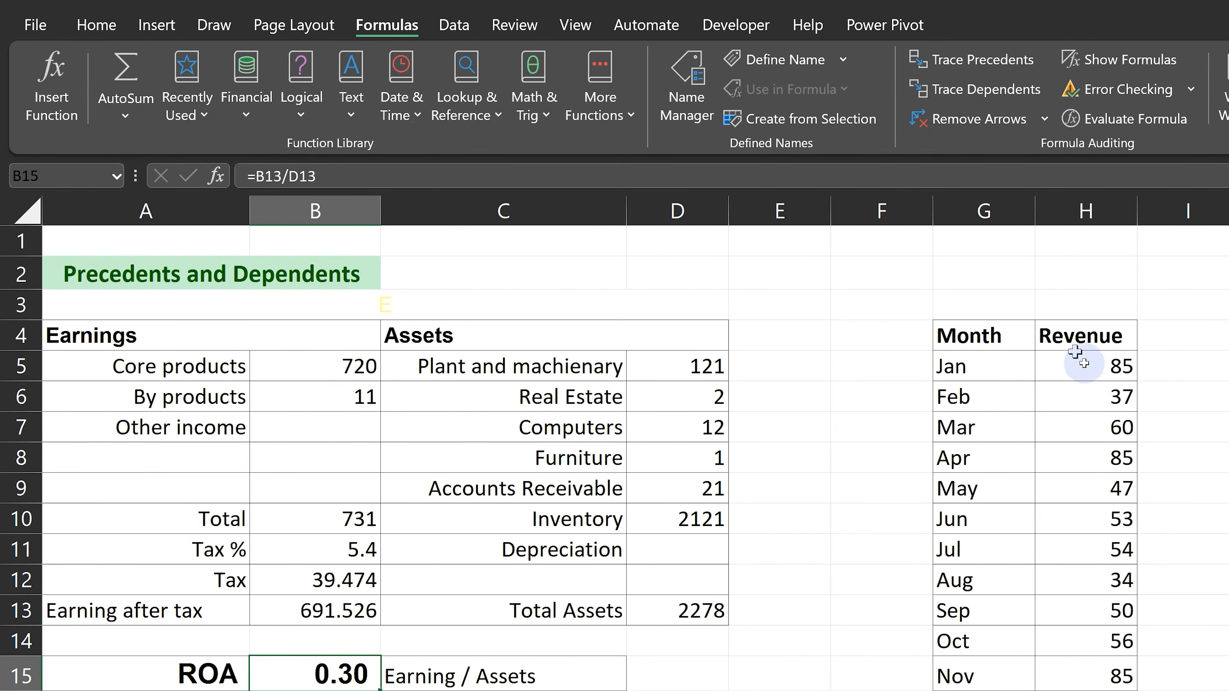
Trace the dependents of the January revenue in H5 level by level through to the ROA cell, and remove the arrows.
click(1092, 367)
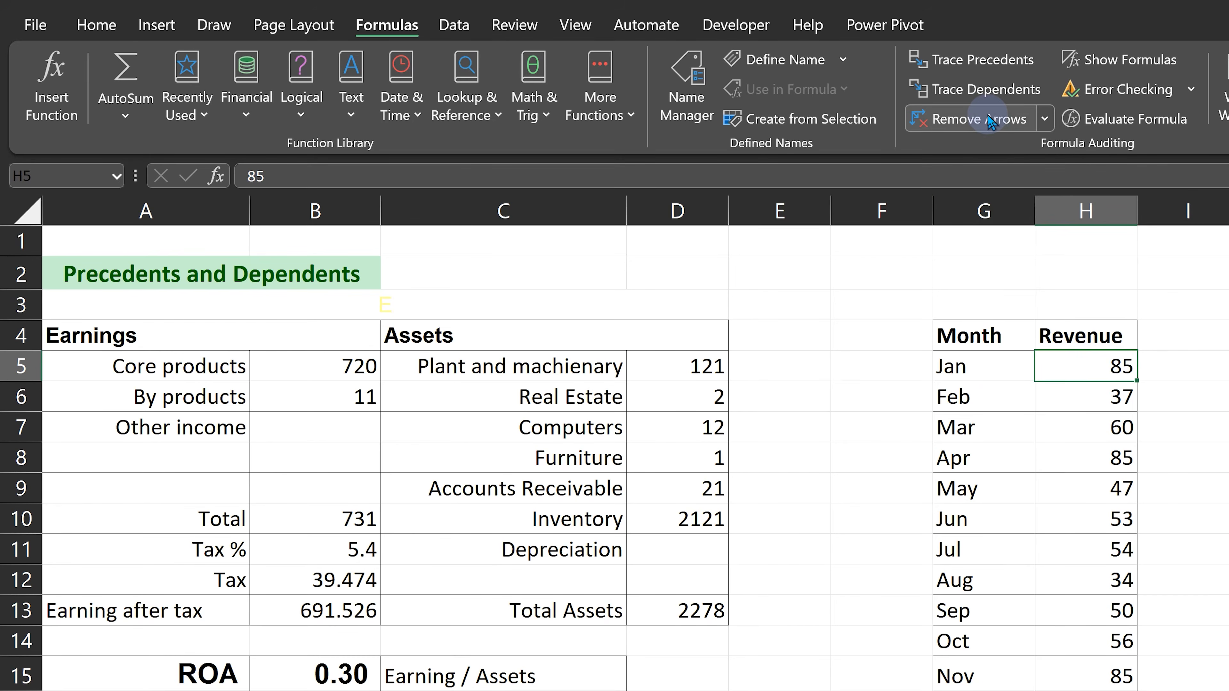
click(983, 90)
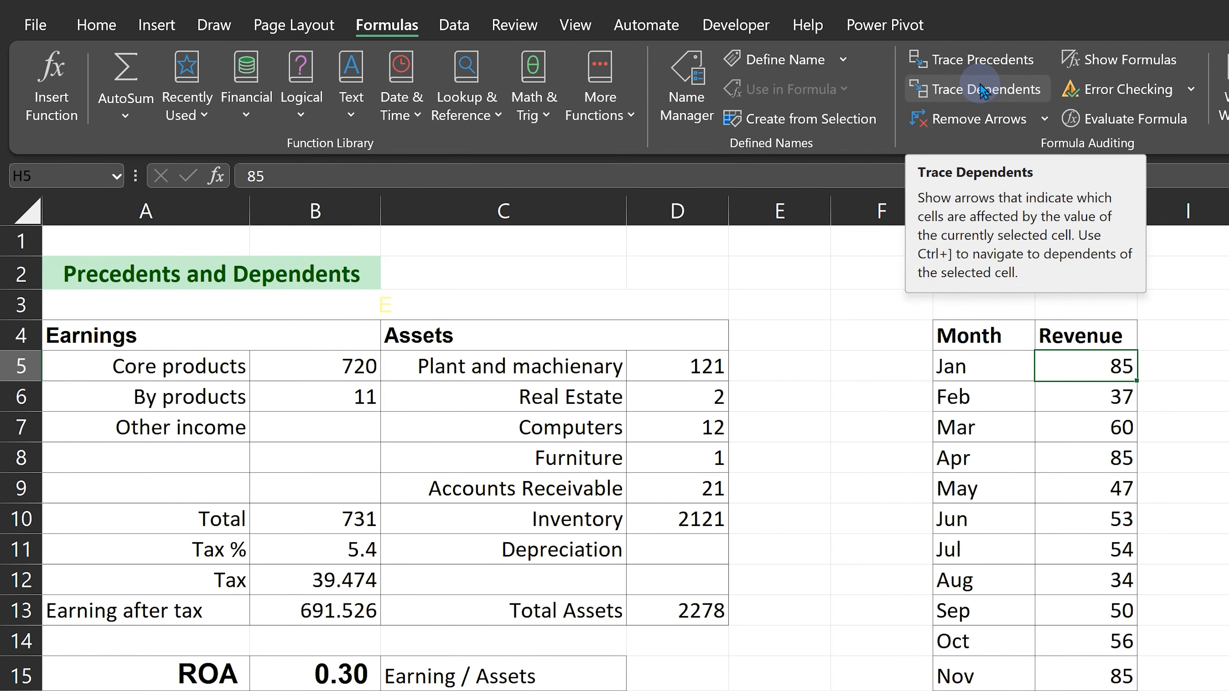
click(980, 88)
click(980, 88)
click(981, 88)
click(981, 88)
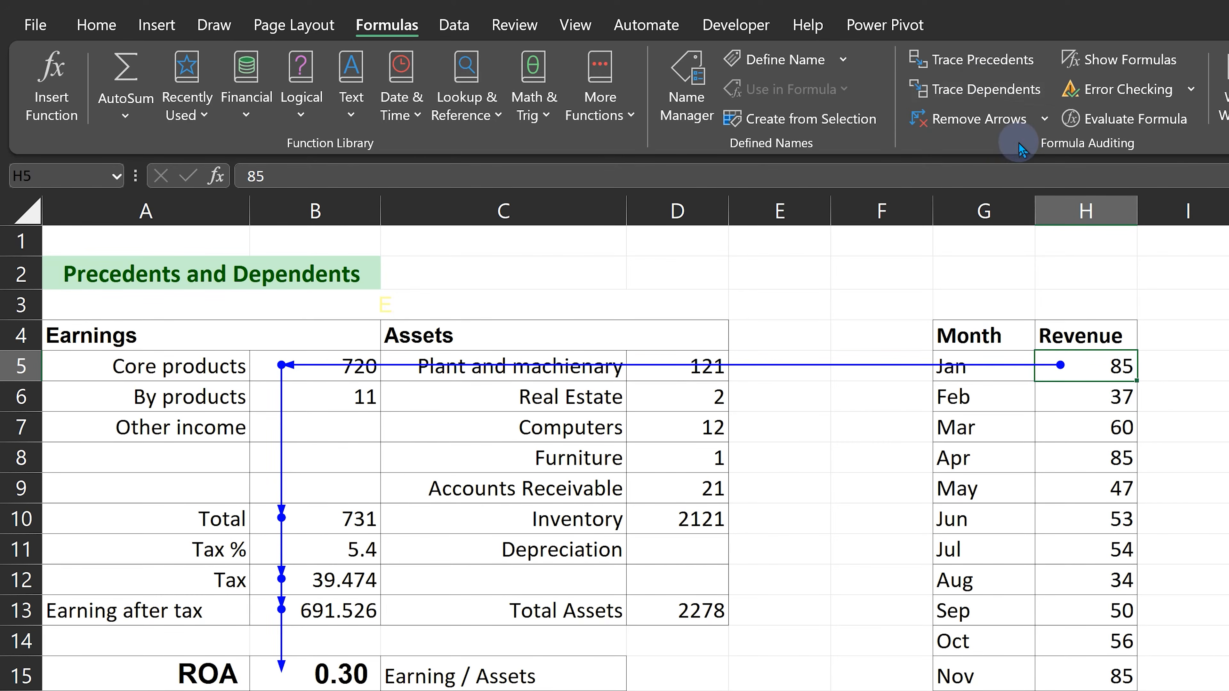
click(1008, 121)
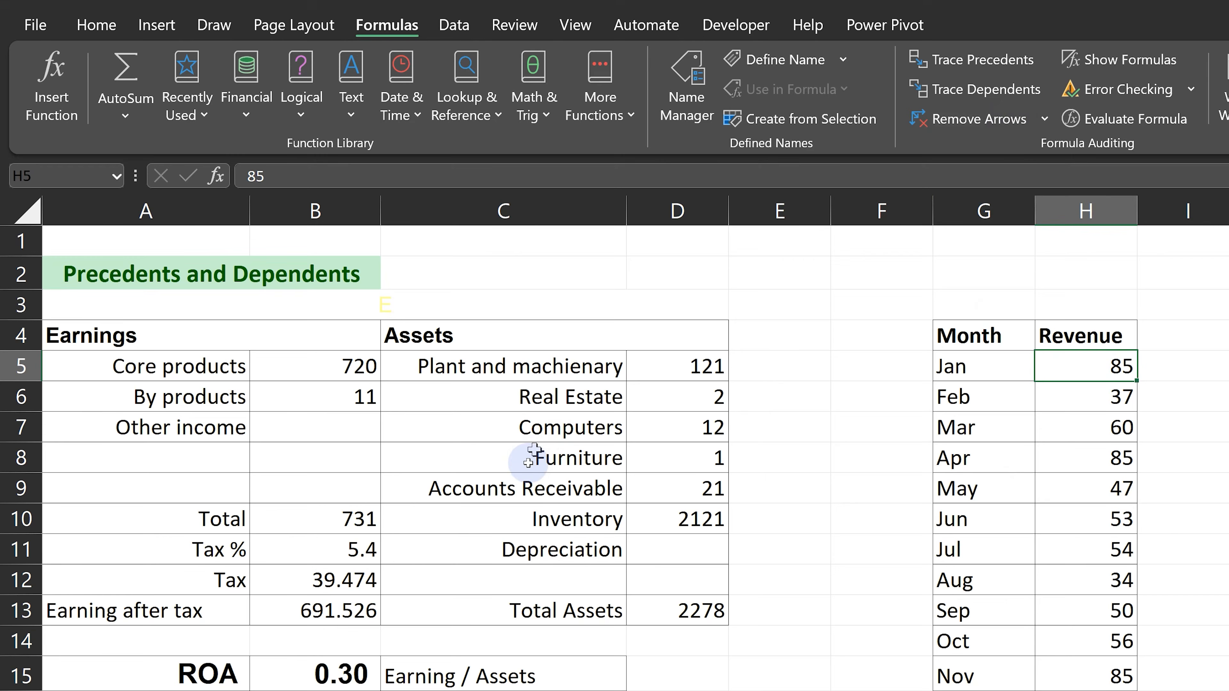
Select the direct-only precedents of ROA cell B15 with Go To Special, and open B15's formula to check its references.
click(342, 680)
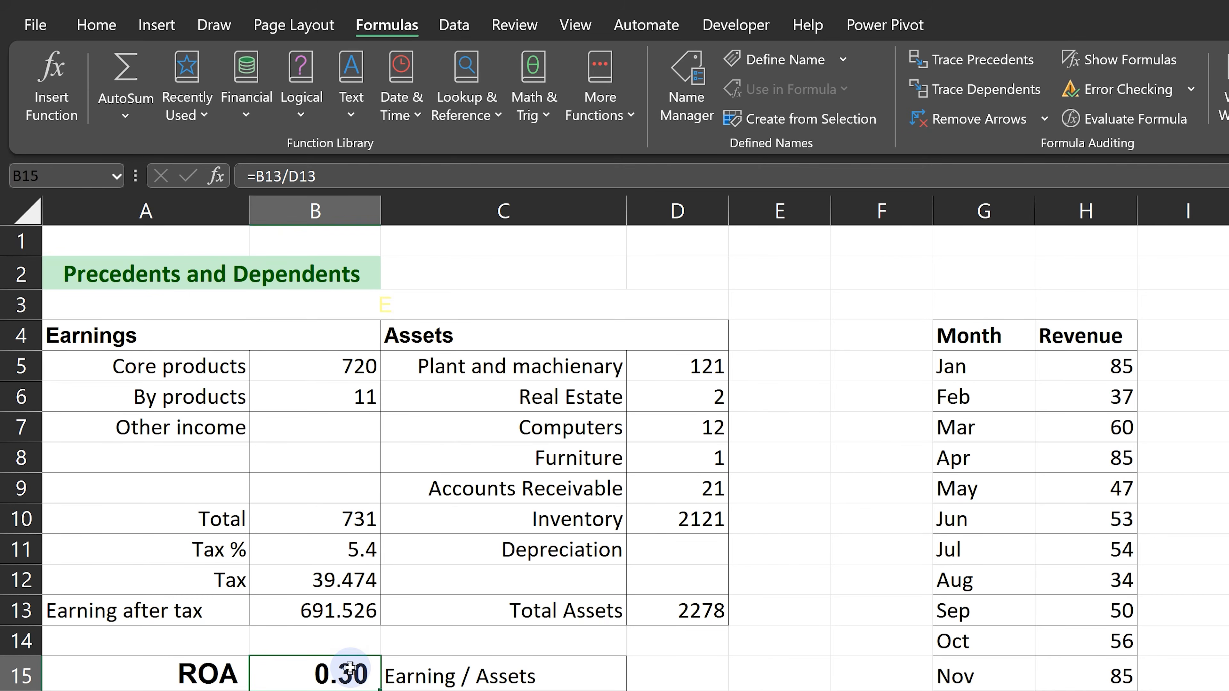
key(F5)
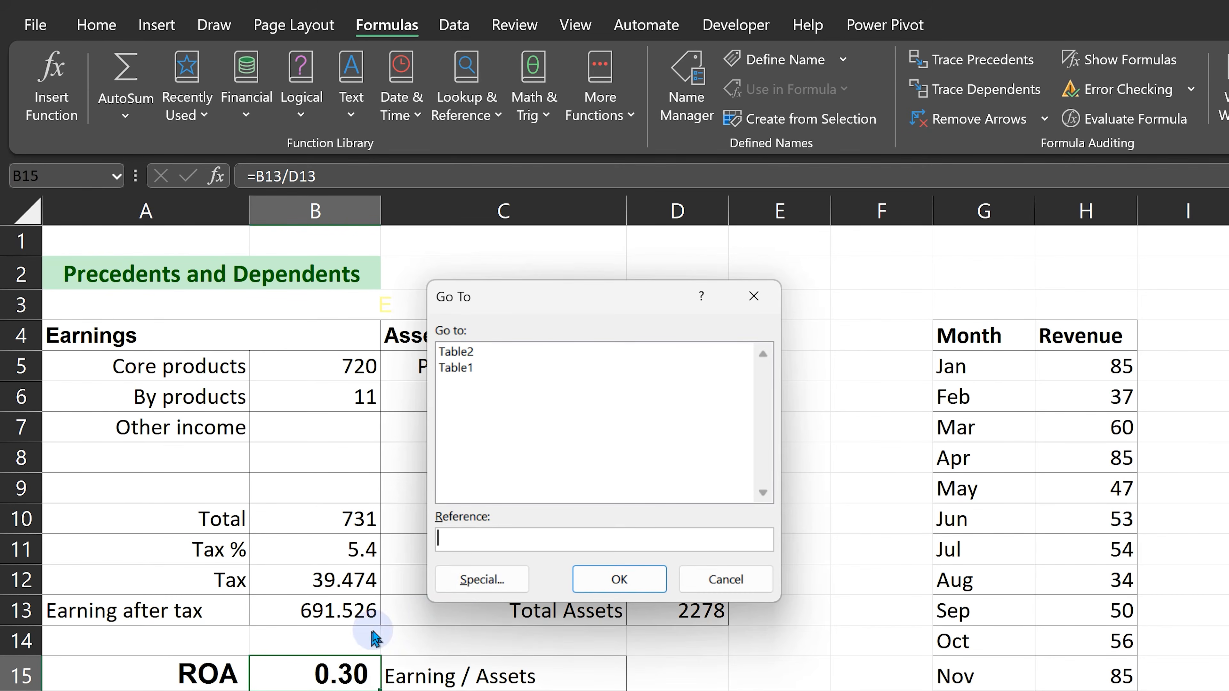
click(486, 570)
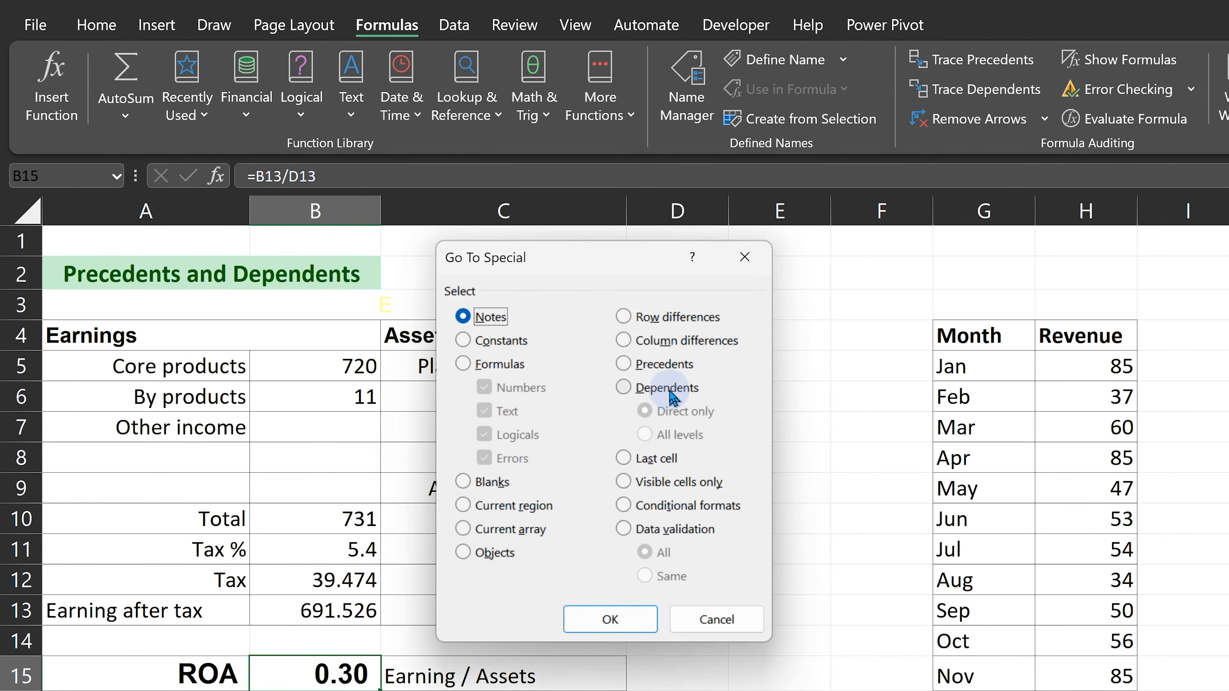
click(662, 415)
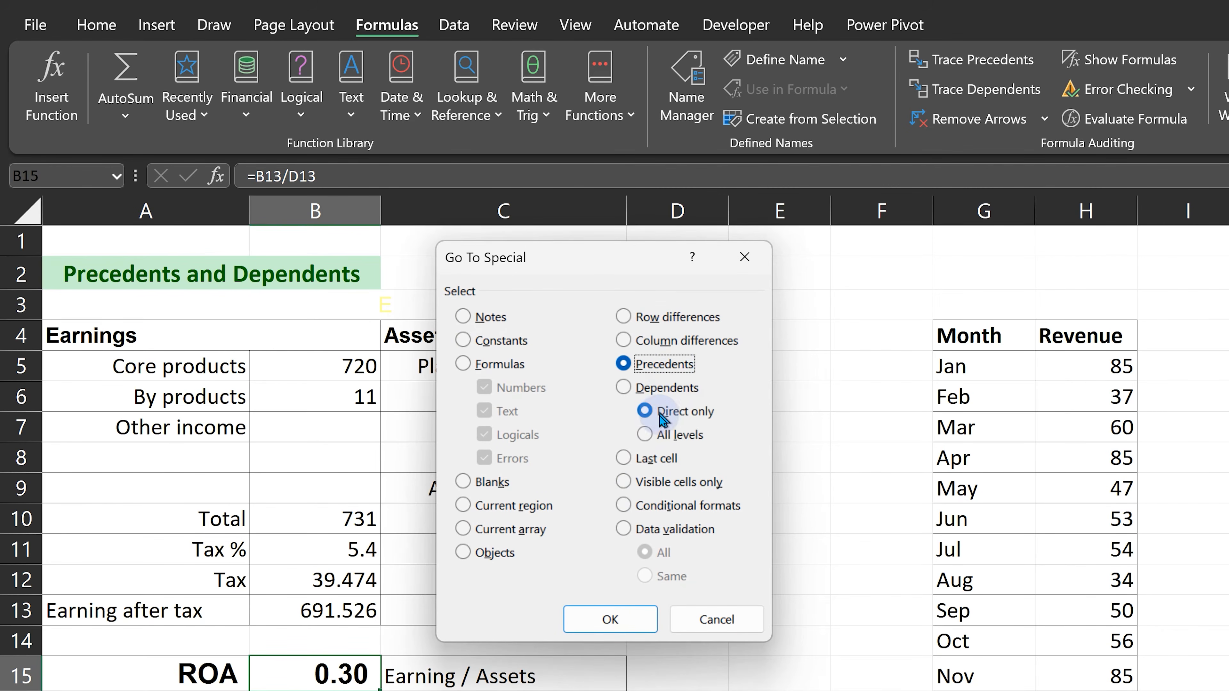
click(602, 622)
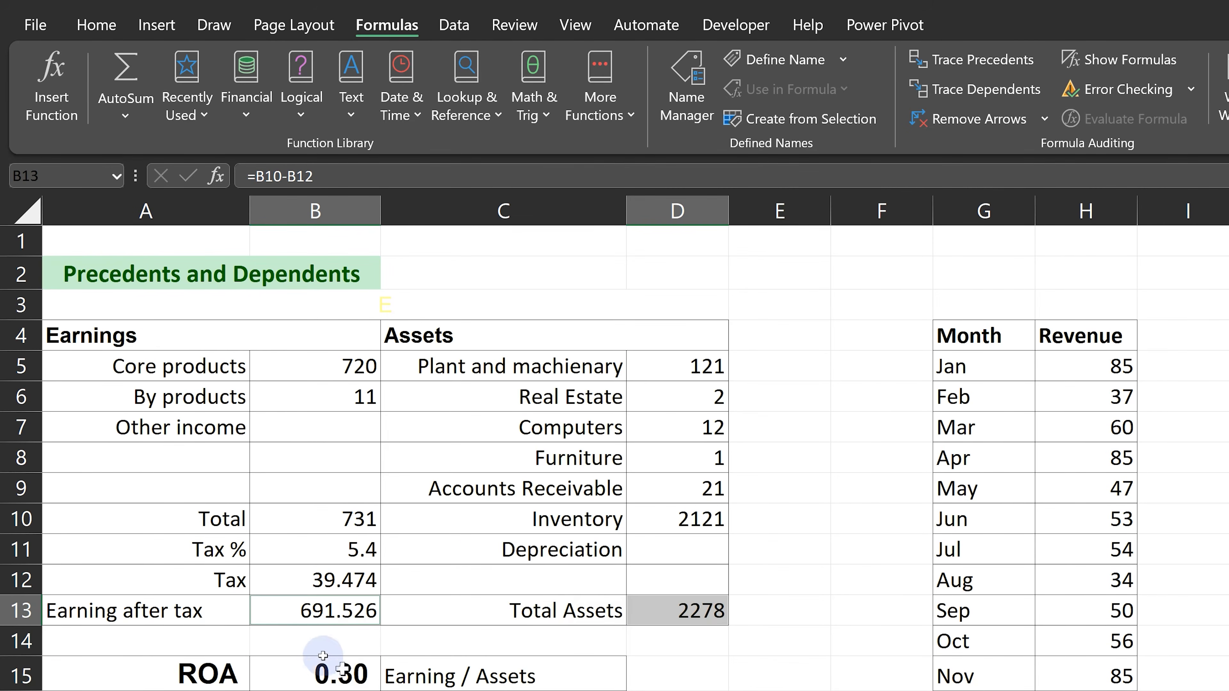
click(317, 671)
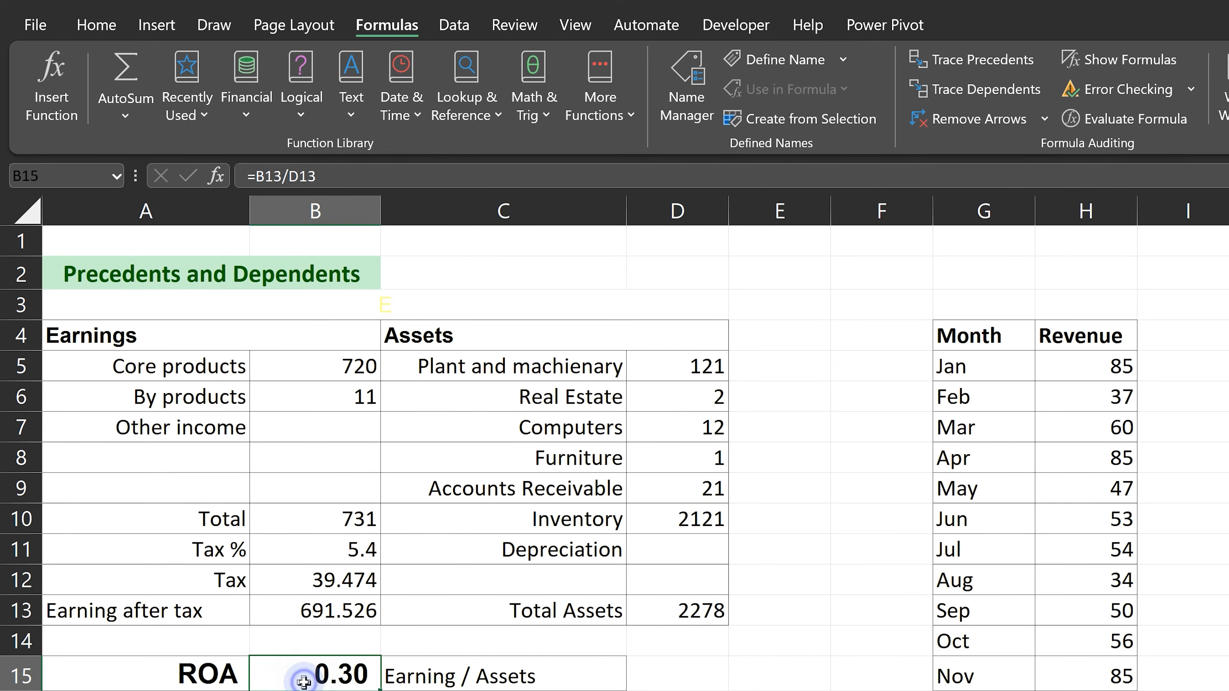
double_click(320, 671)
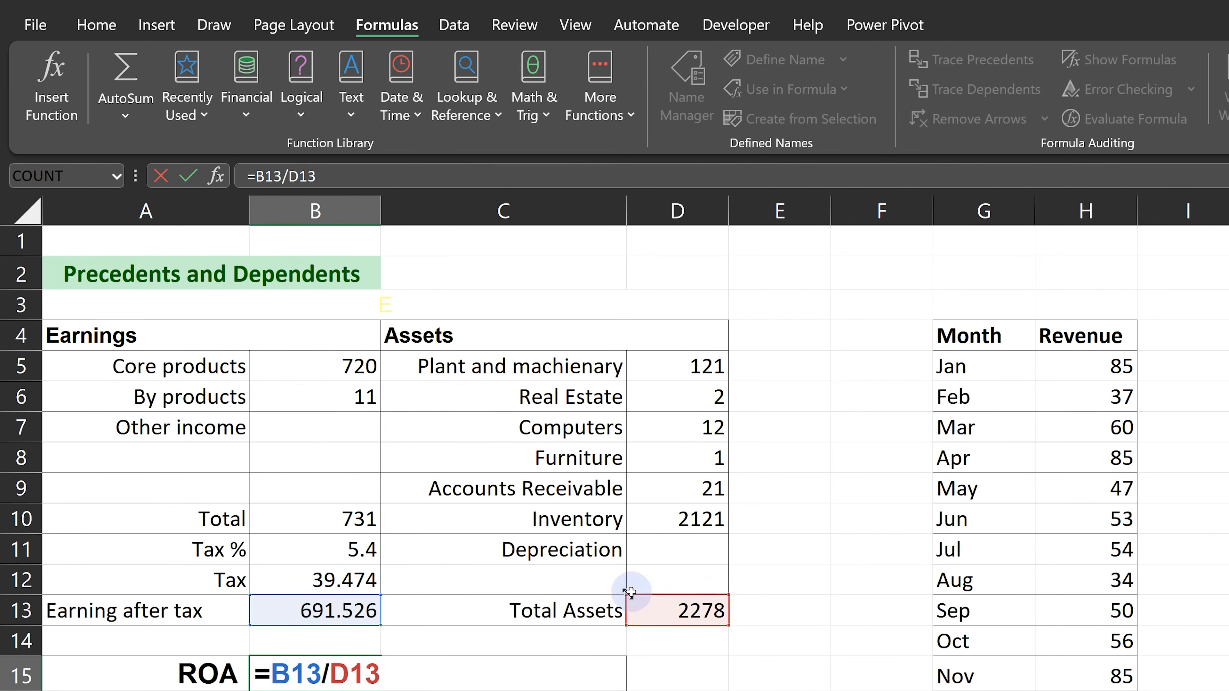
Leave B15's formula unchanged, select its precedents at all levels with Go To Special, and clear the selection.
key(Escape)
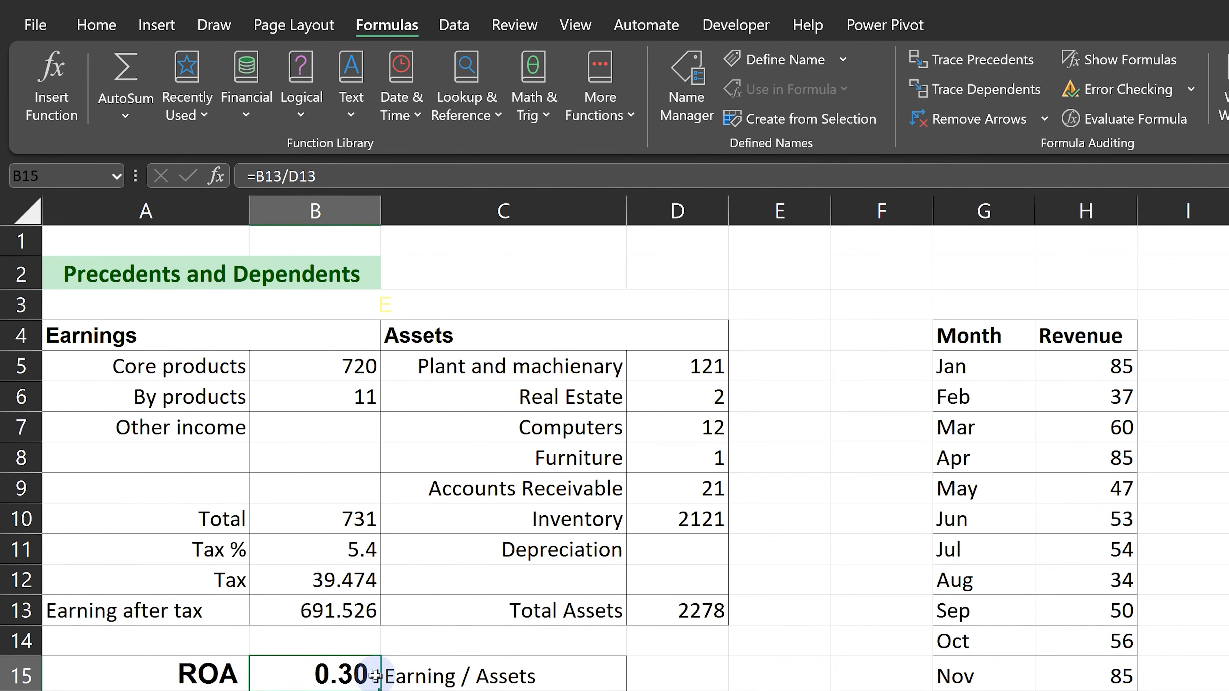
key(F5)
click(487, 577)
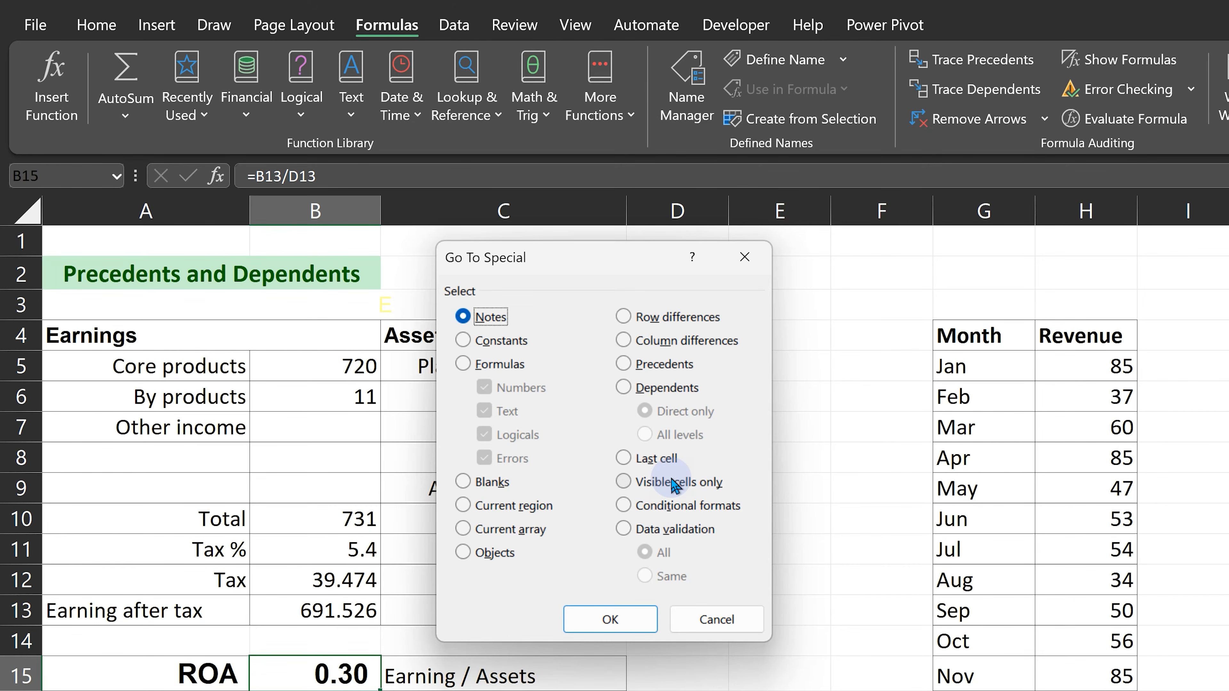
click(665, 363)
click(666, 433)
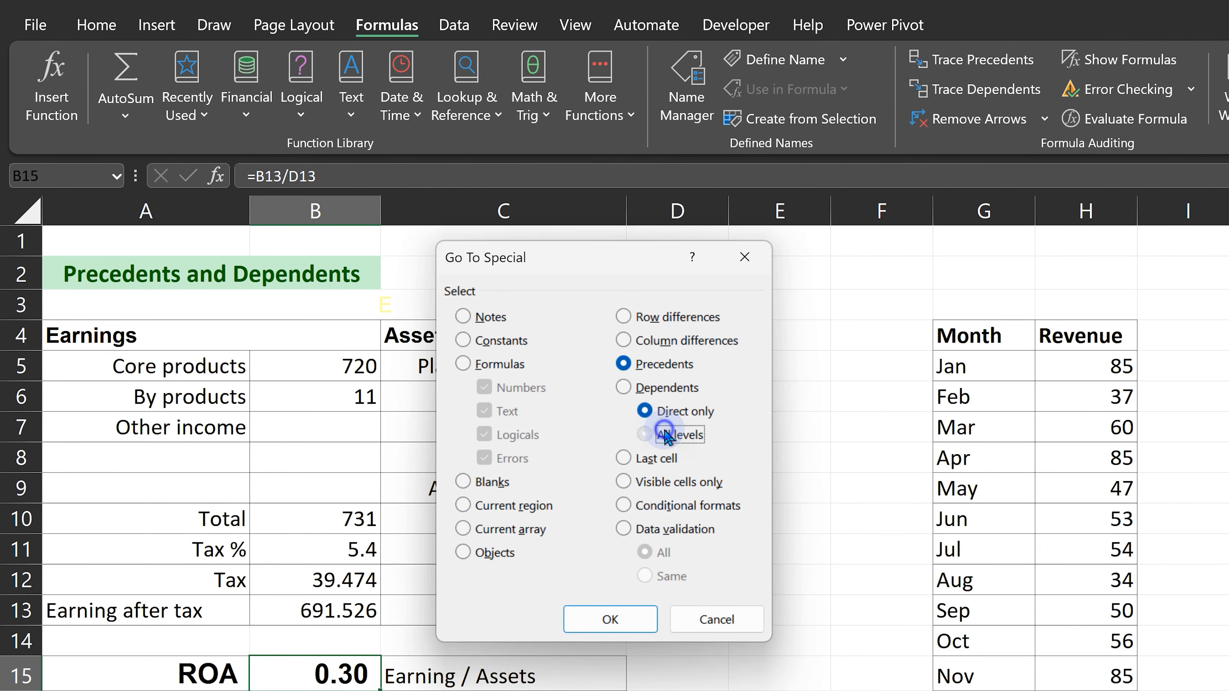
click(611, 620)
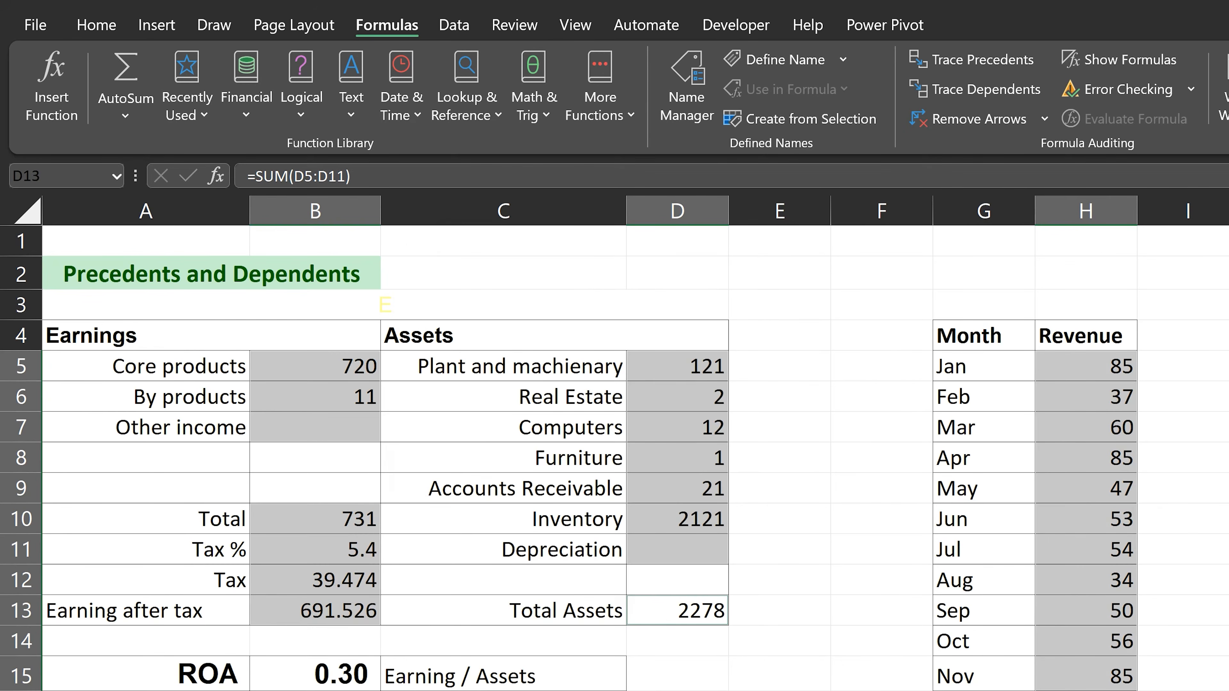
key(Right)
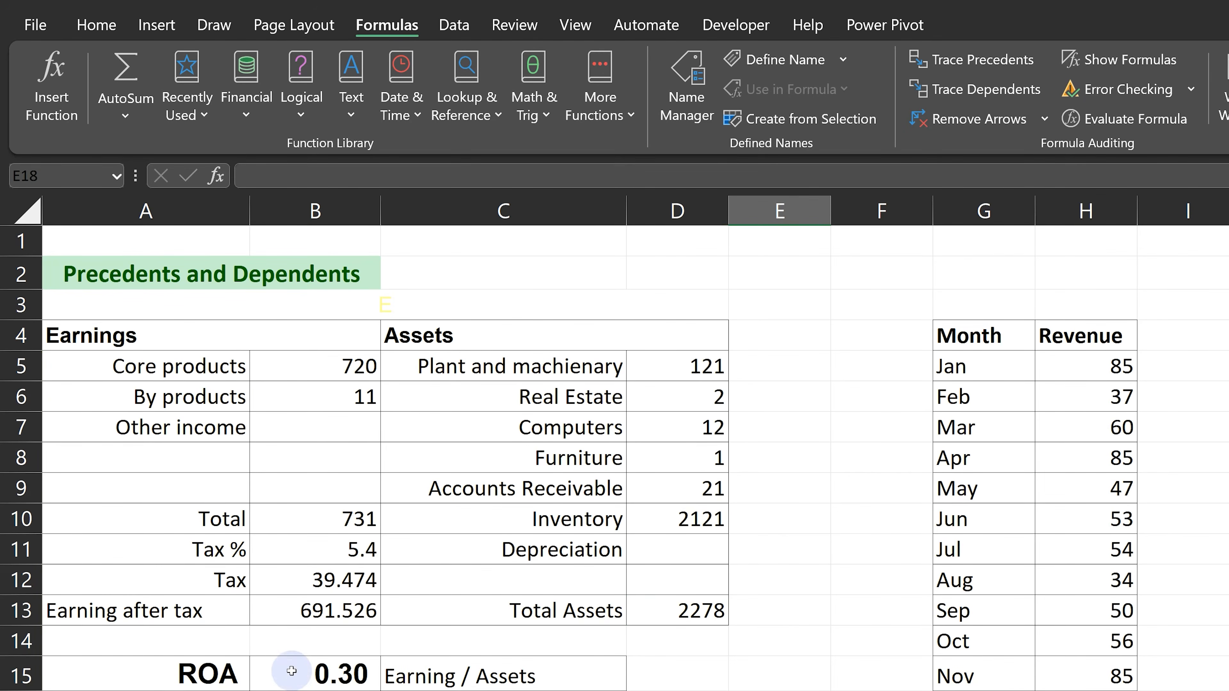
Select only the direct precedents of ROA cell B15 with Go To Special.
click(311, 673)
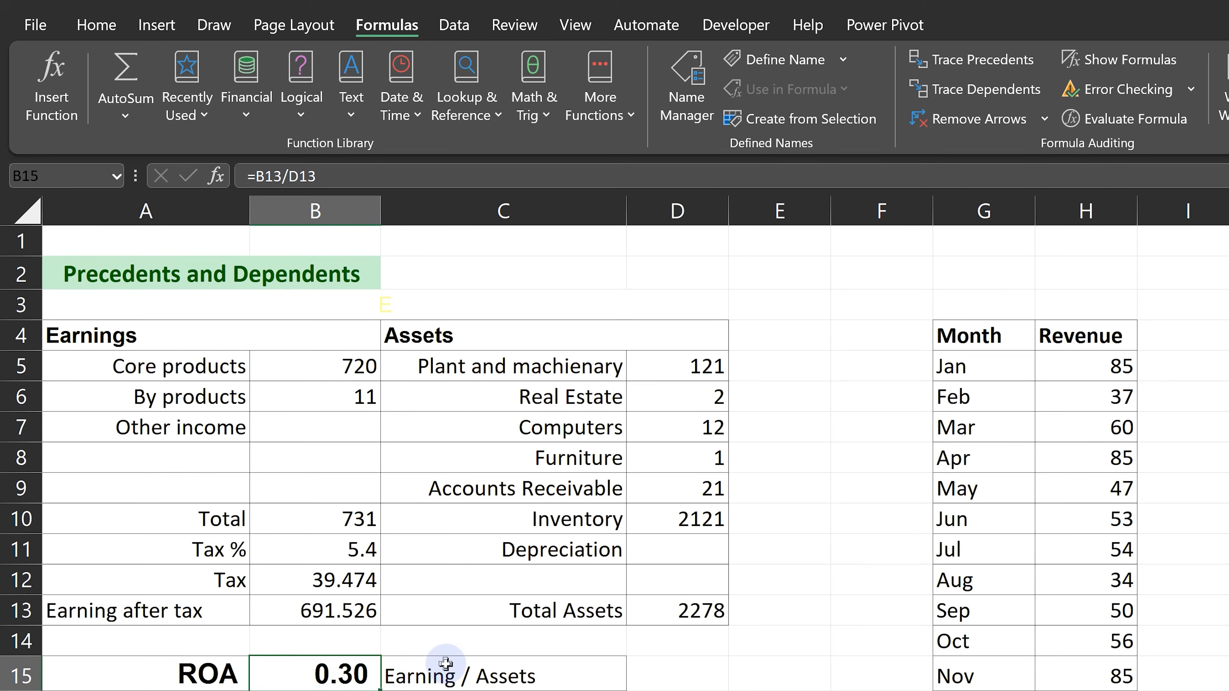
key(F5)
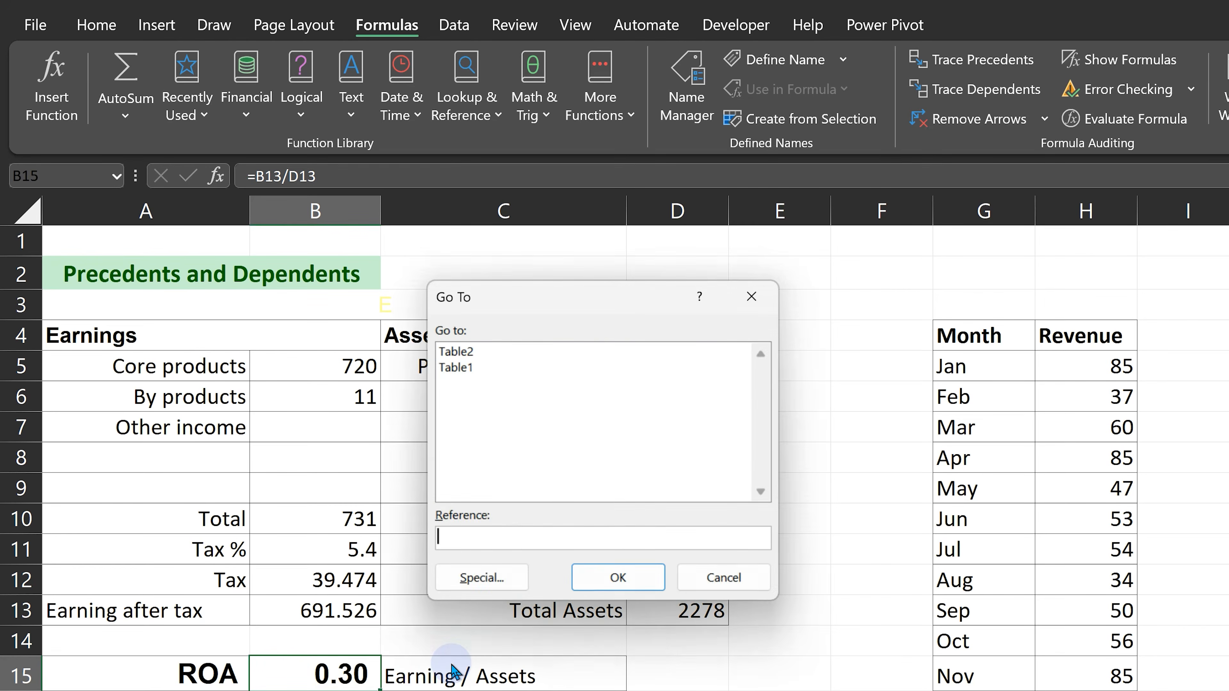
click(489, 590)
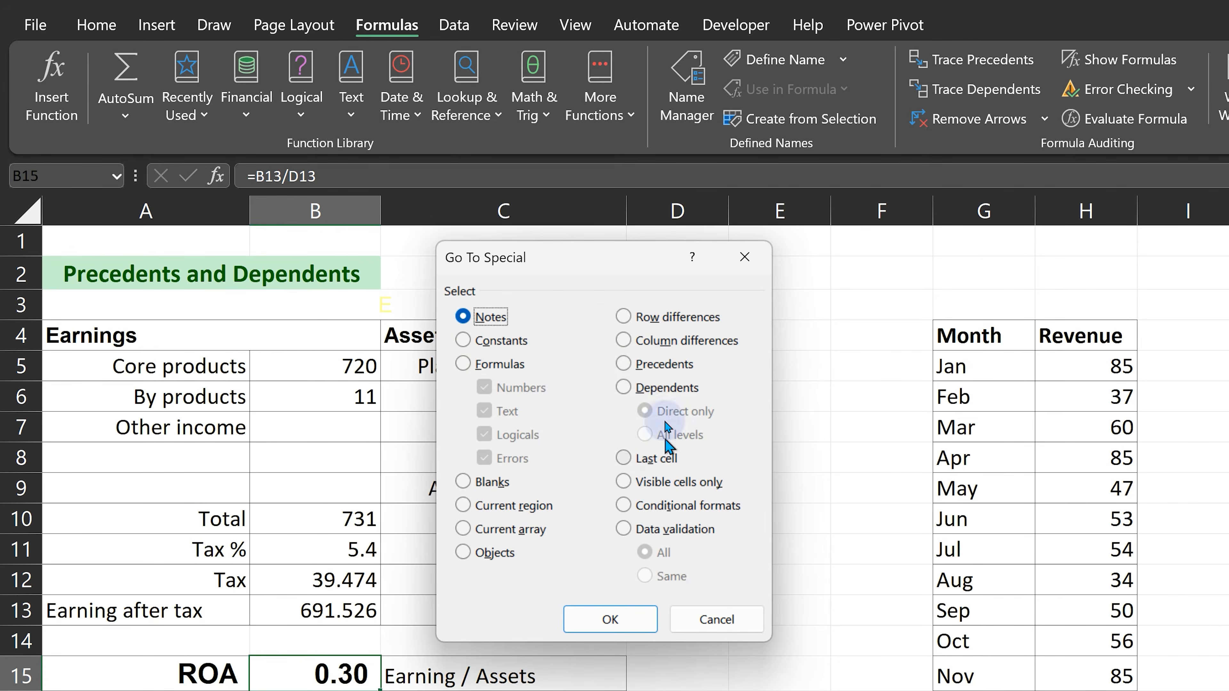
click(665, 365)
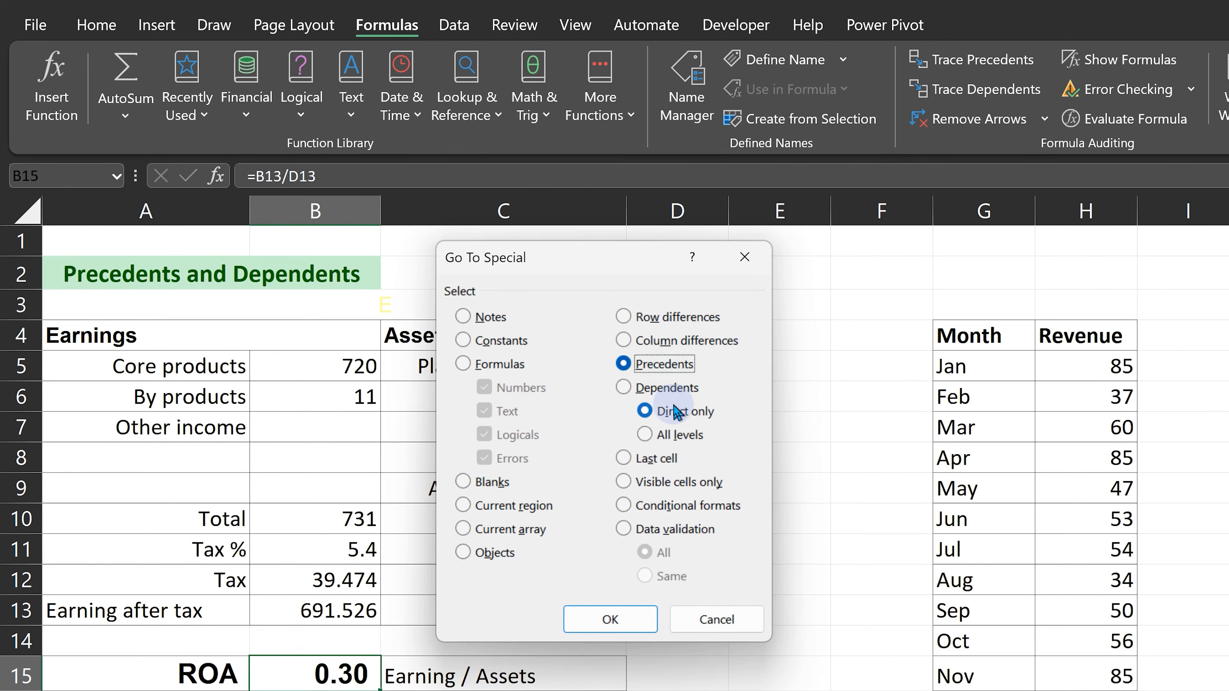
click(616, 615)
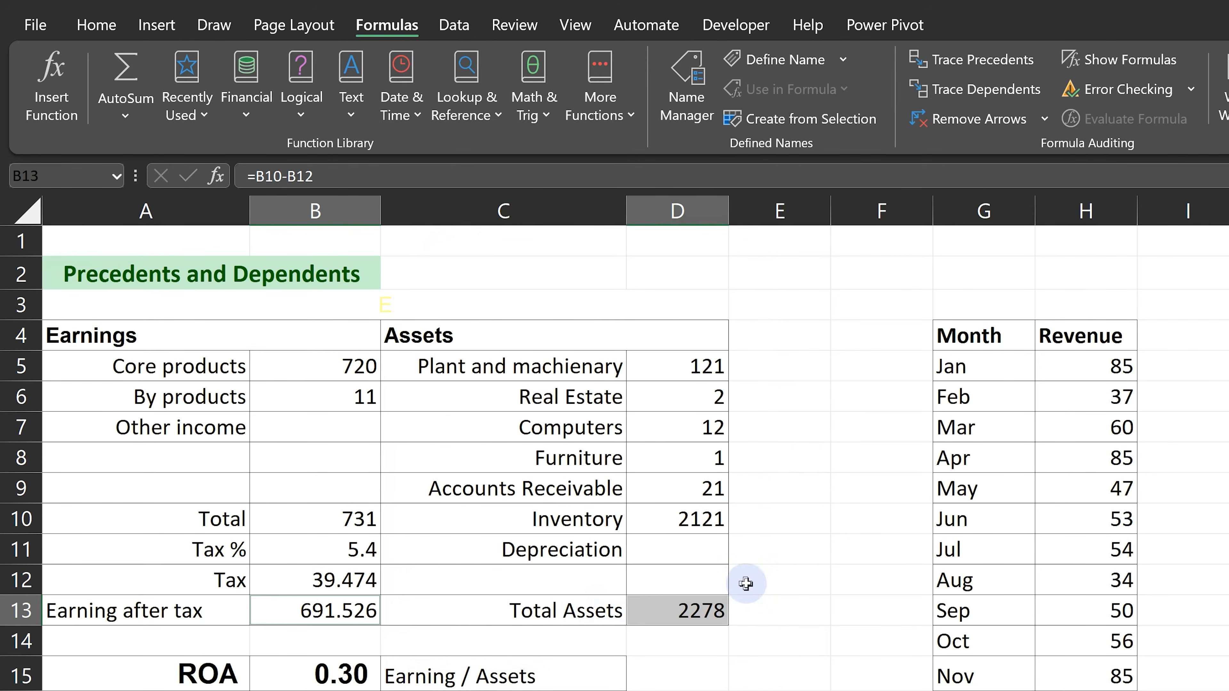
Select the next level of direct precedents from the selected cells B13 and D13 with Go To Special, and clear the selection.
key(F5)
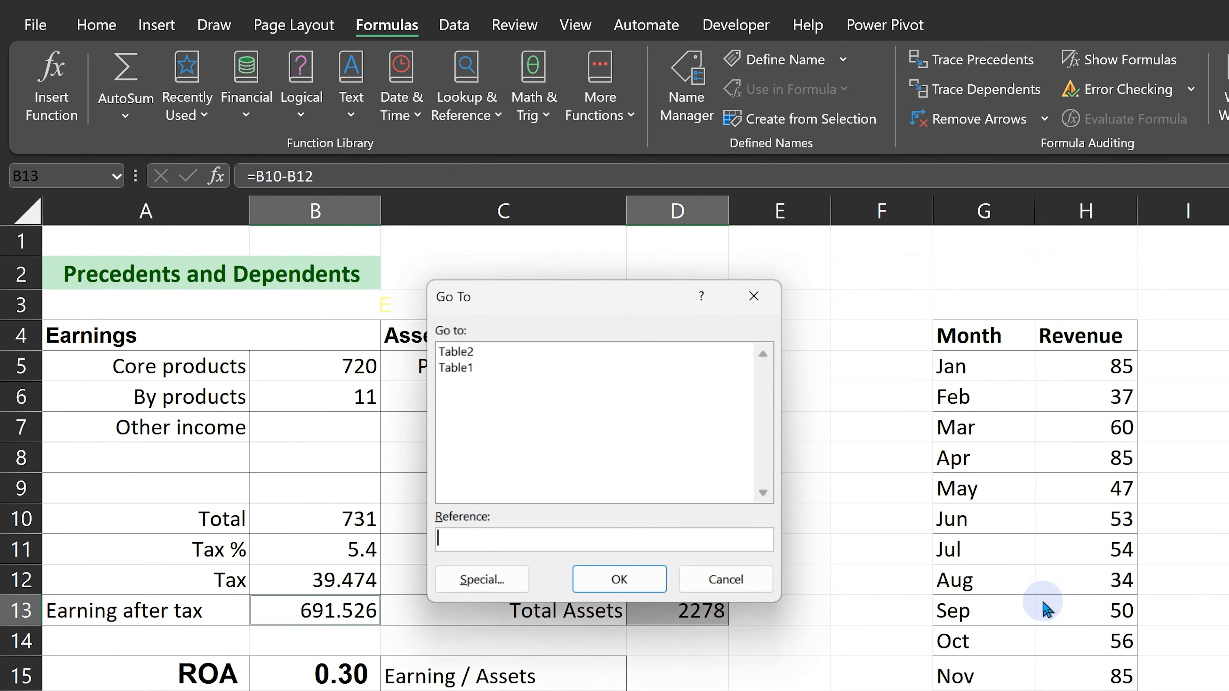
key(alt+s)
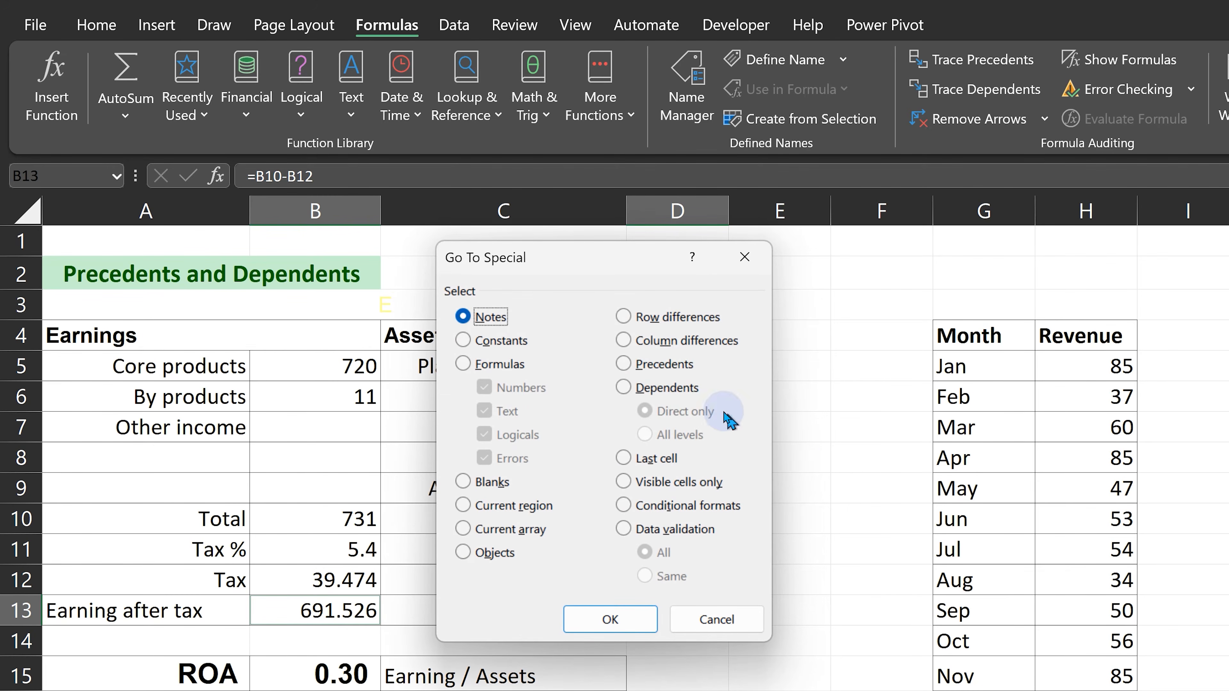
click(666, 365)
click(638, 611)
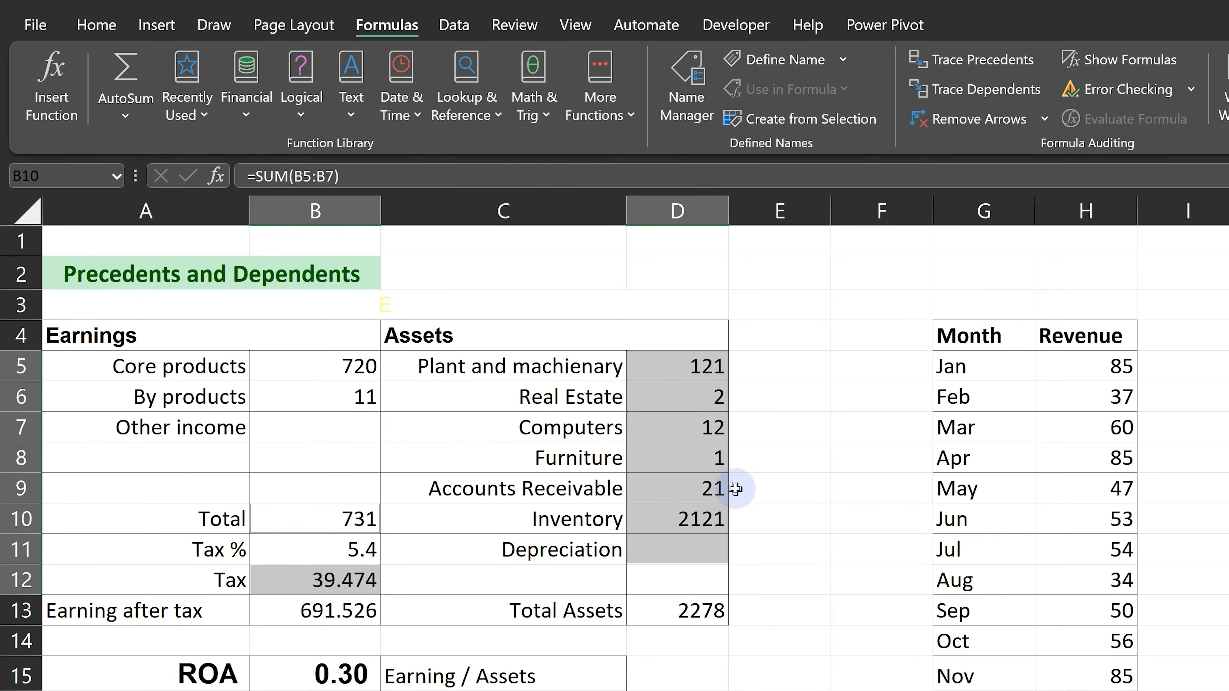
click(721, 489)
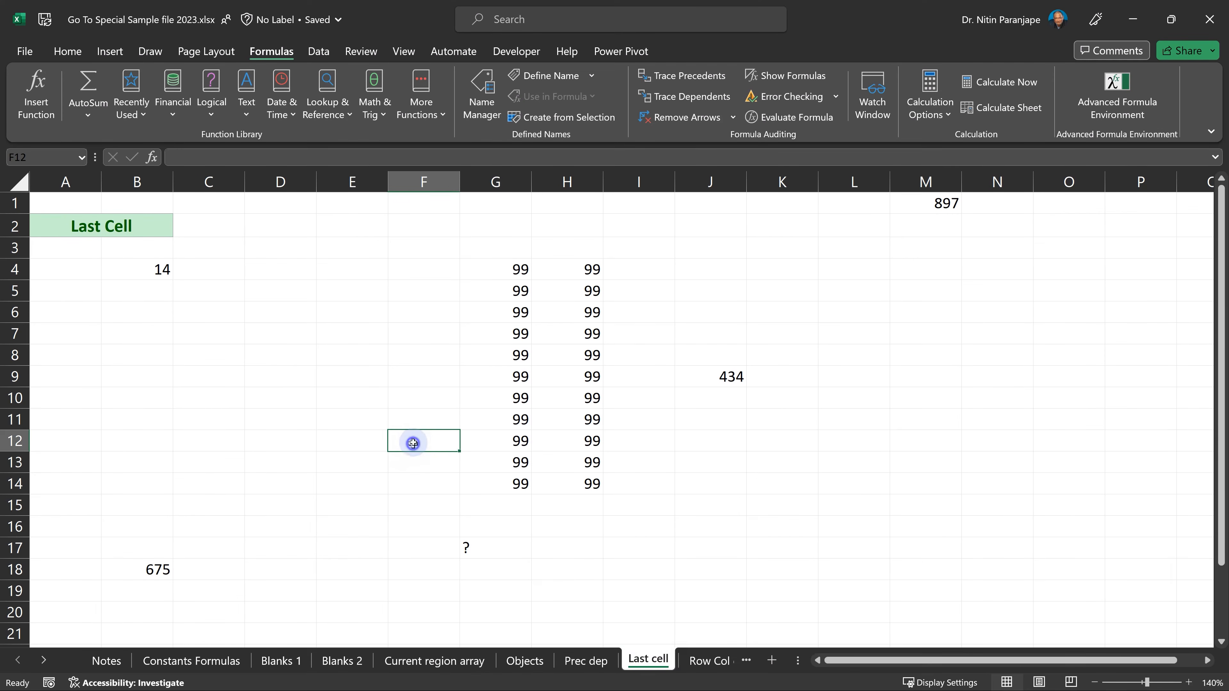
On the Last cell sheet, highlight row 18 and column M together, and select their intersection, cell M18.
click(416, 439)
click(46, 197)
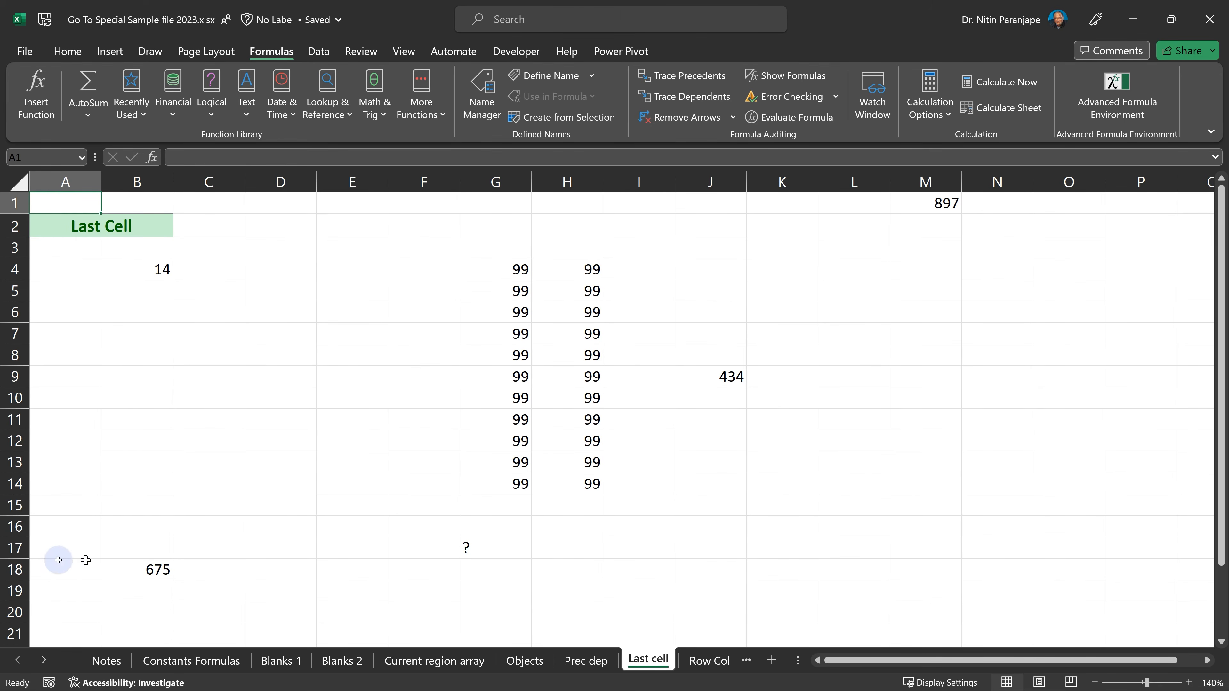
click(13, 569)
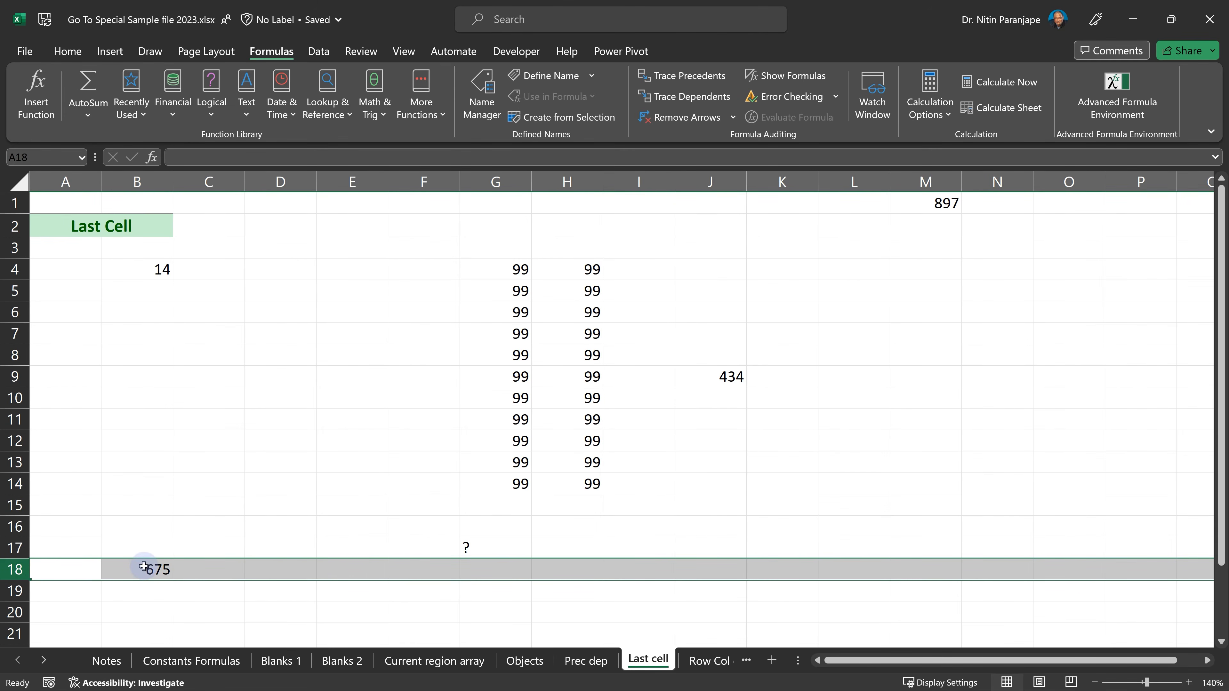
click(936, 174)
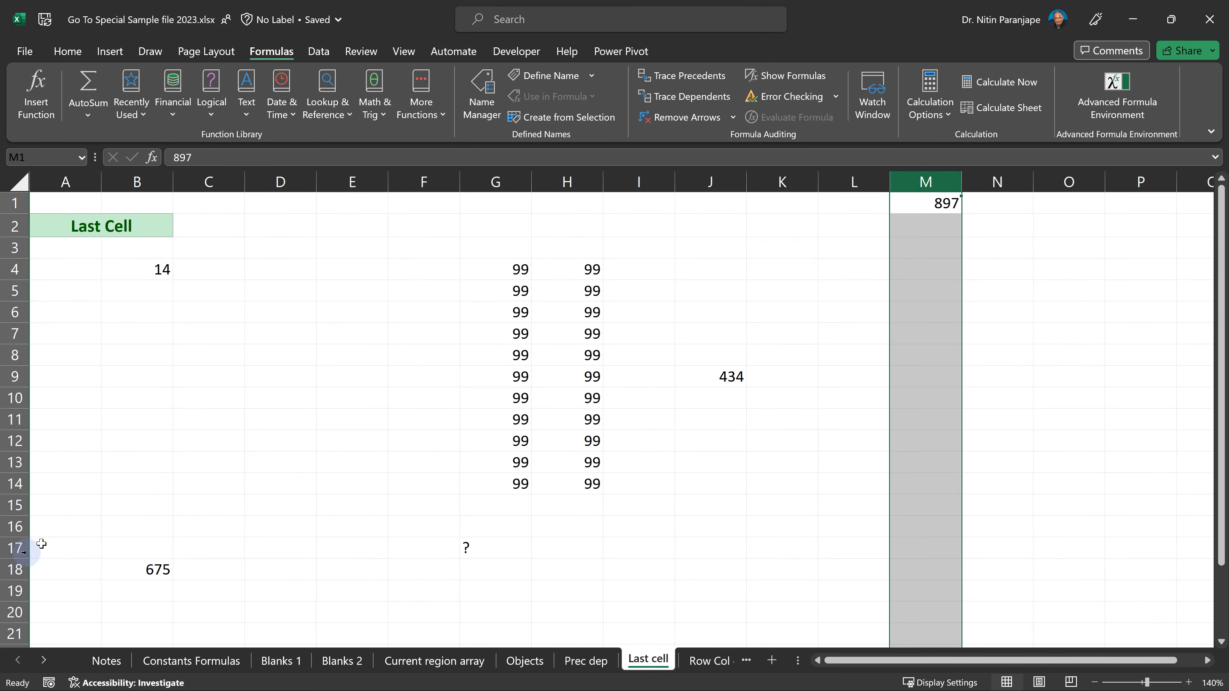
ctrl+click(18, 568)
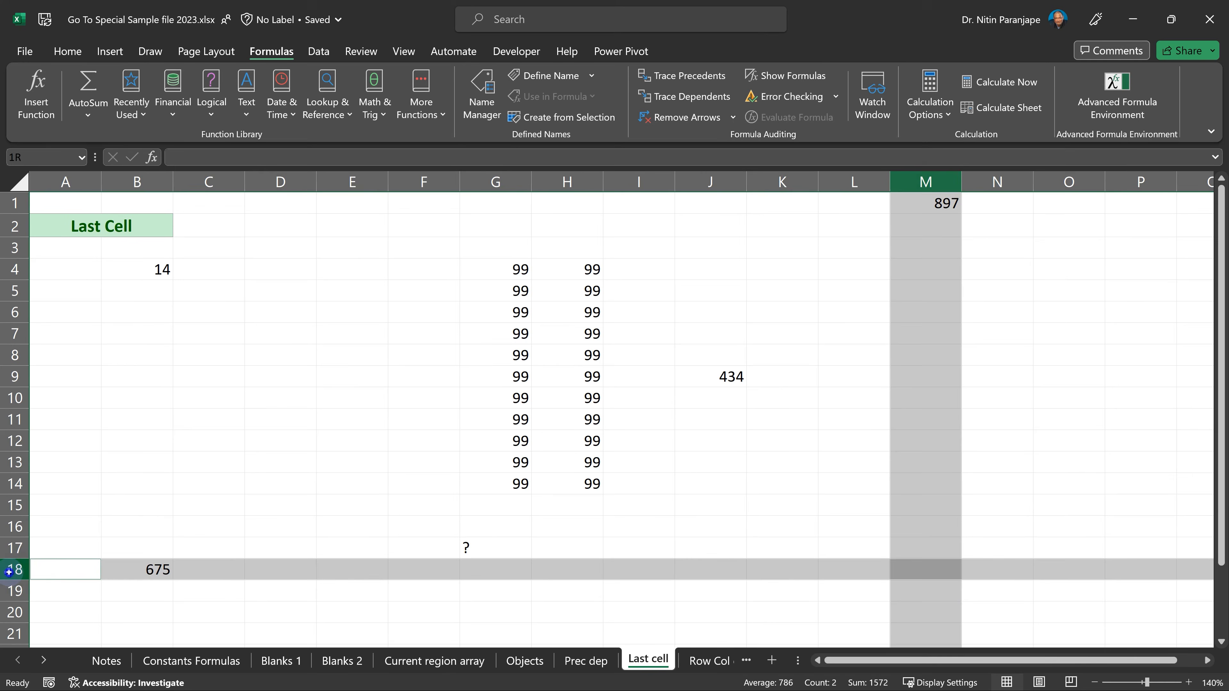
click(933, 568)
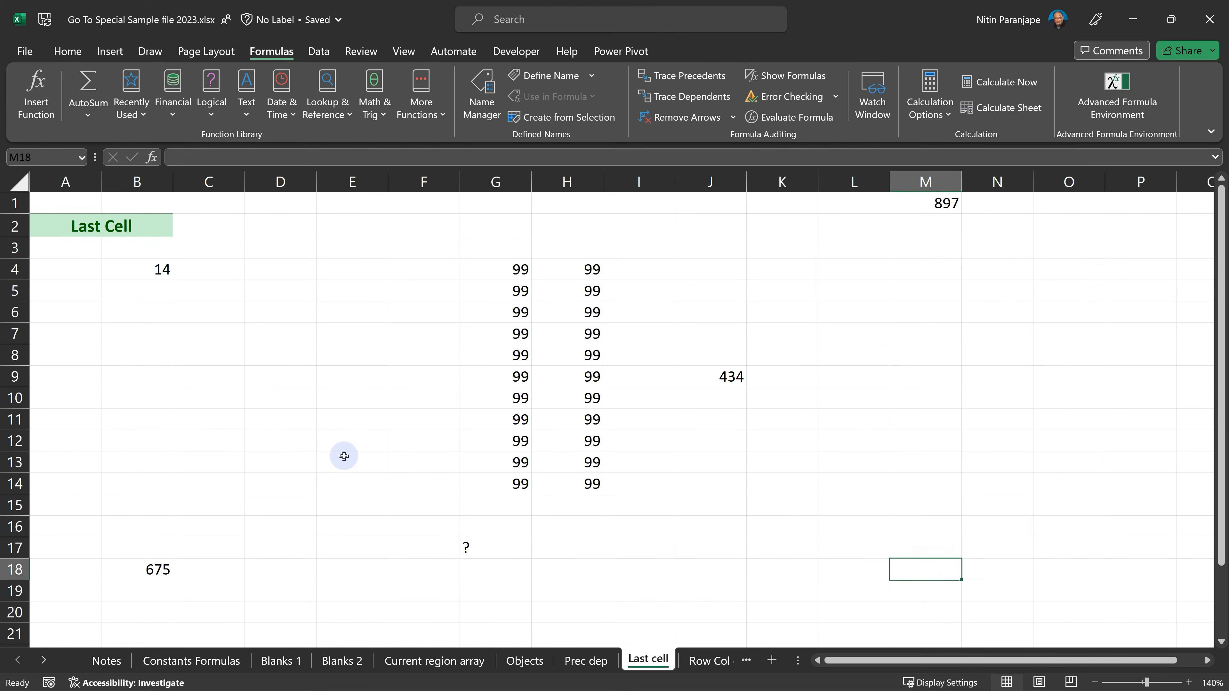
Jump from D6 to the sheet's last used cell, and repeat the jump from D9 using Go To Special's Last cell option.
click(306, 314)
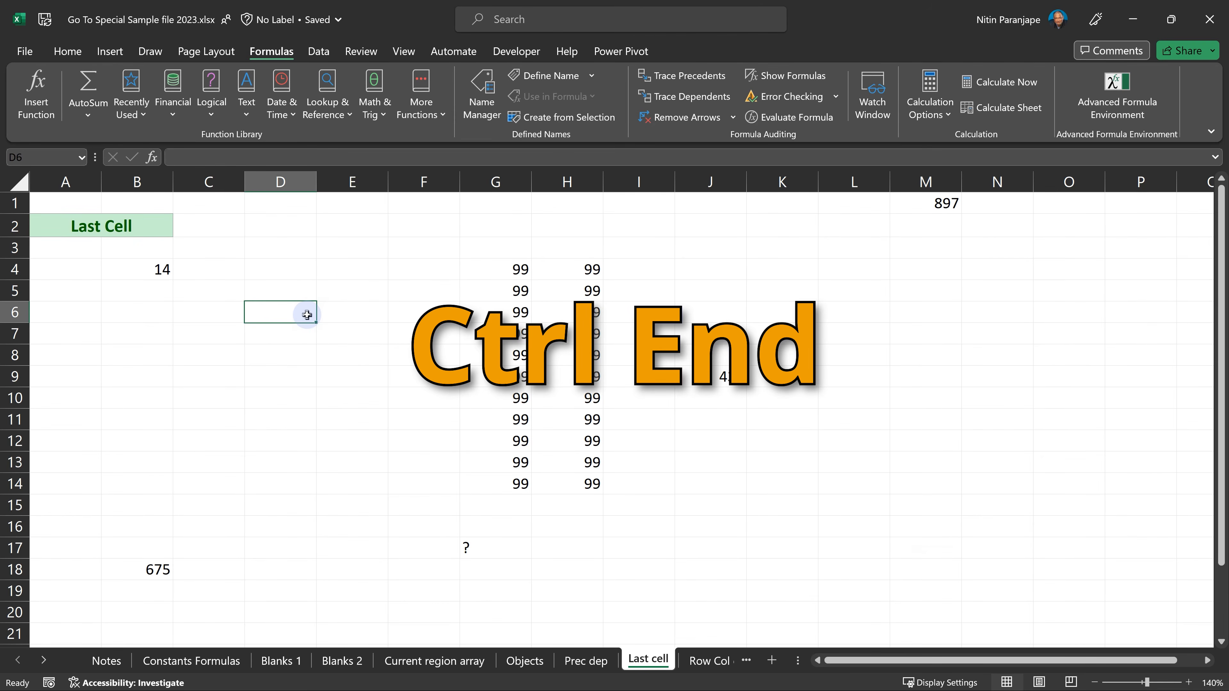
key(ctrl+End)
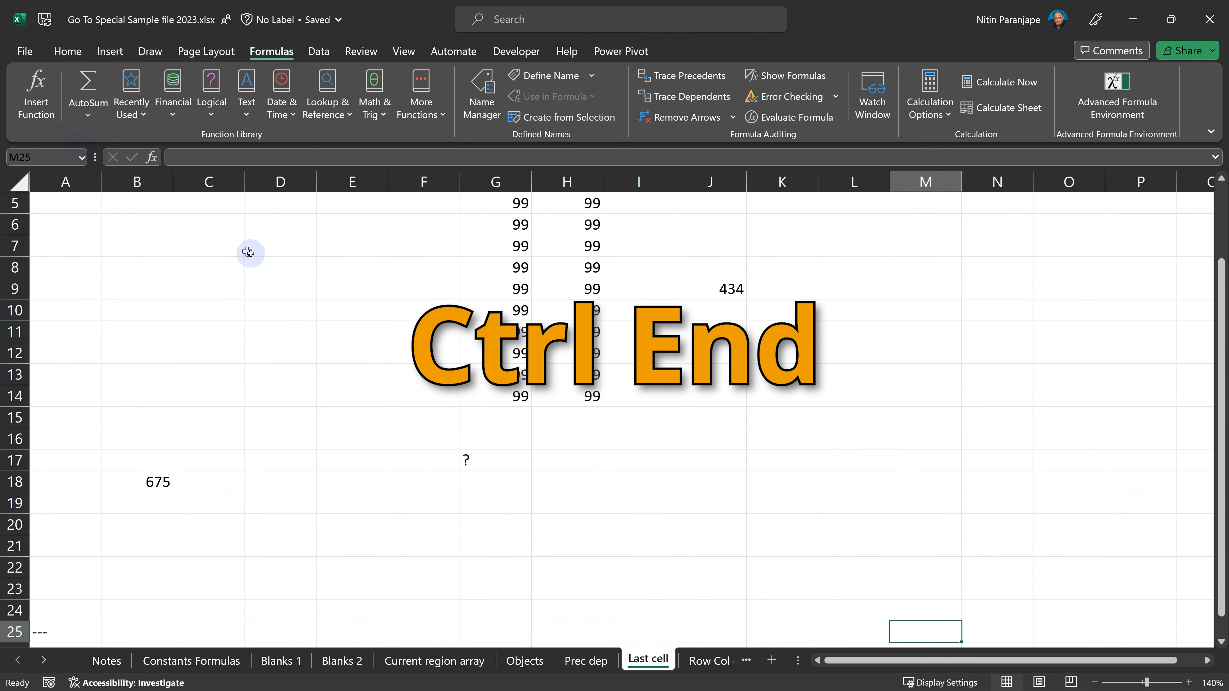
click(282, 289)
key(ctrl+g)
key(alt+s)
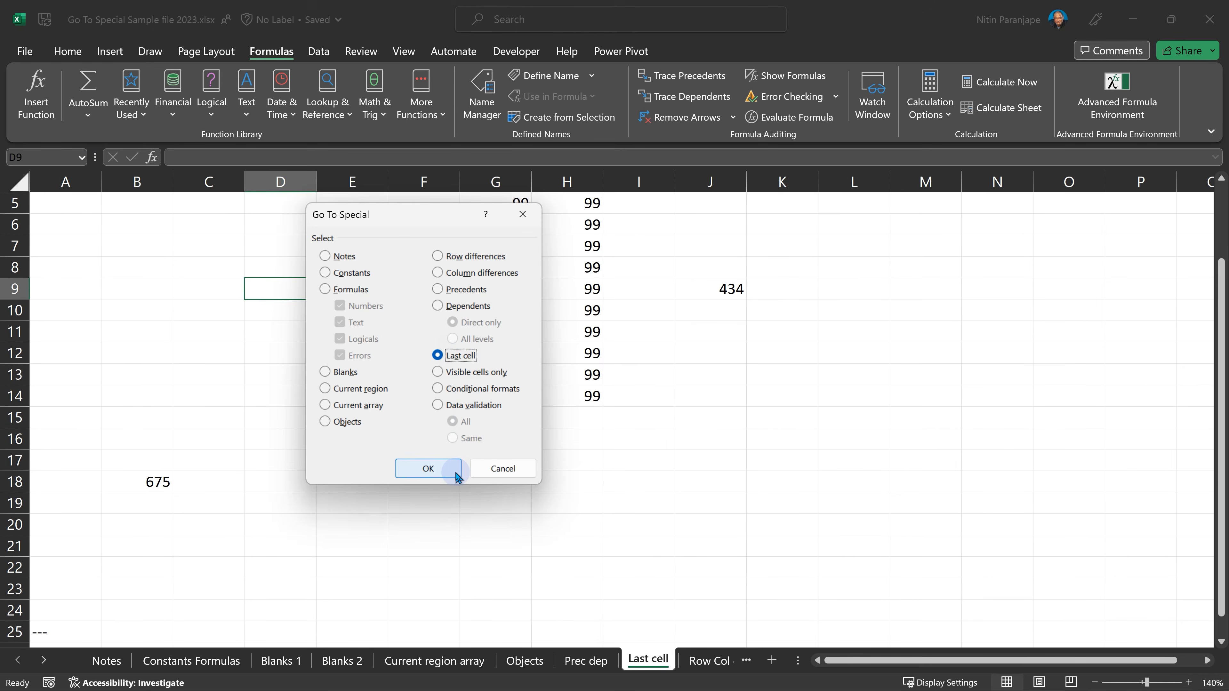
click(456, 474)
click(948, 465)
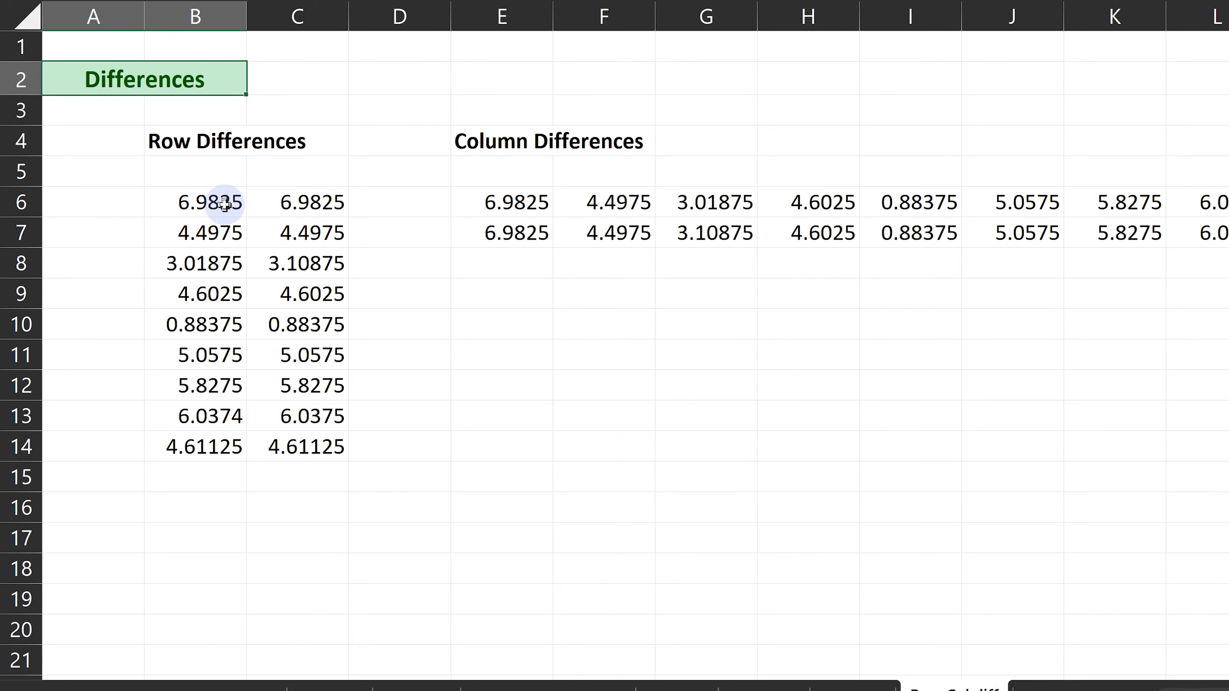
Select the row differences in B6:C14 with Go To Special and fill the differing cells with yellow.
drag(224, 204, 259, 459)
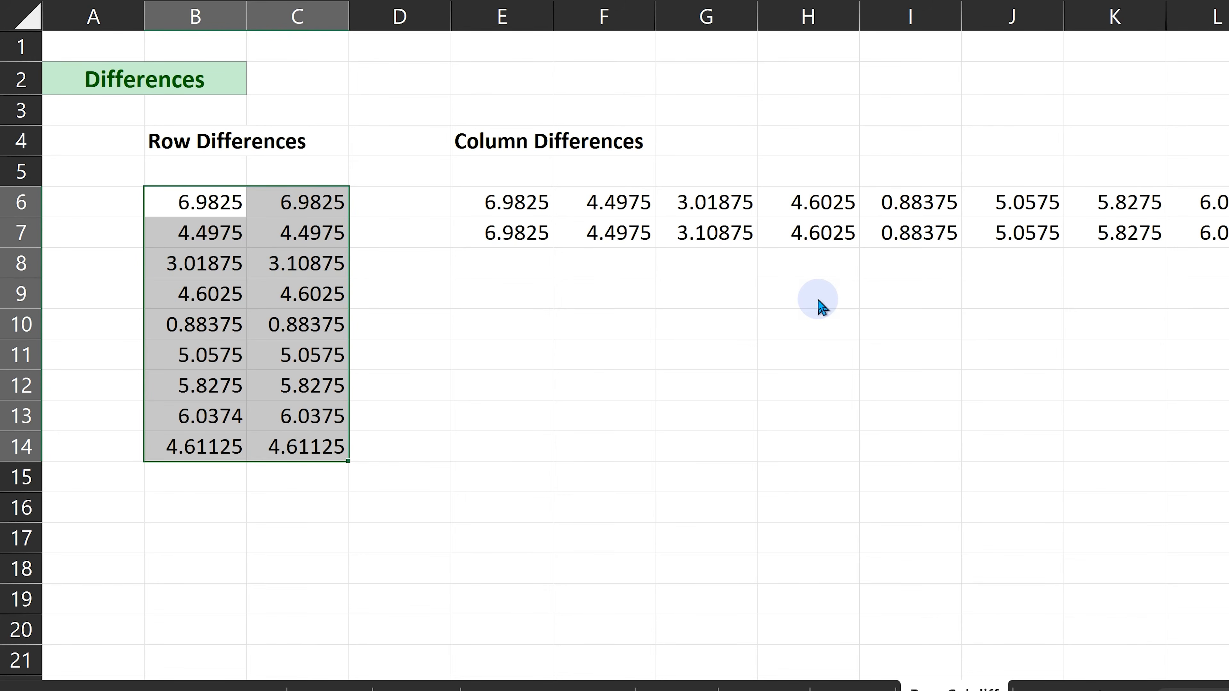
key(ctrl+g)
key(alt+s)
click(672, 121)
click(612, 422)
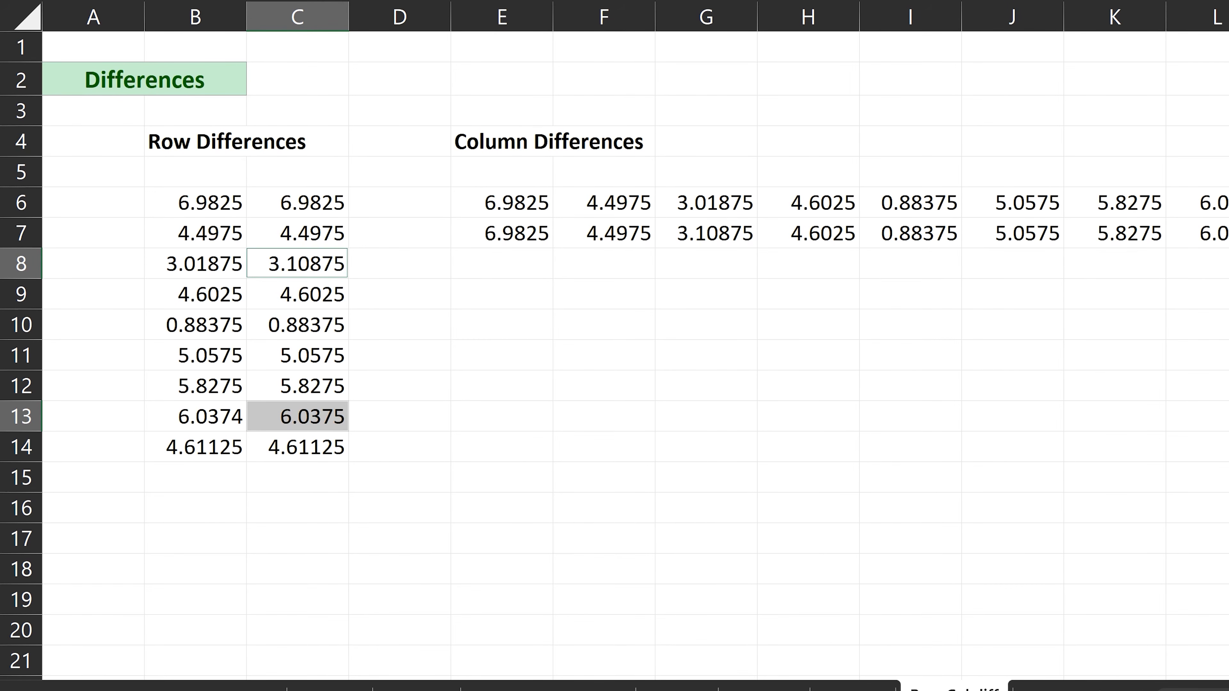
click(508, 411)
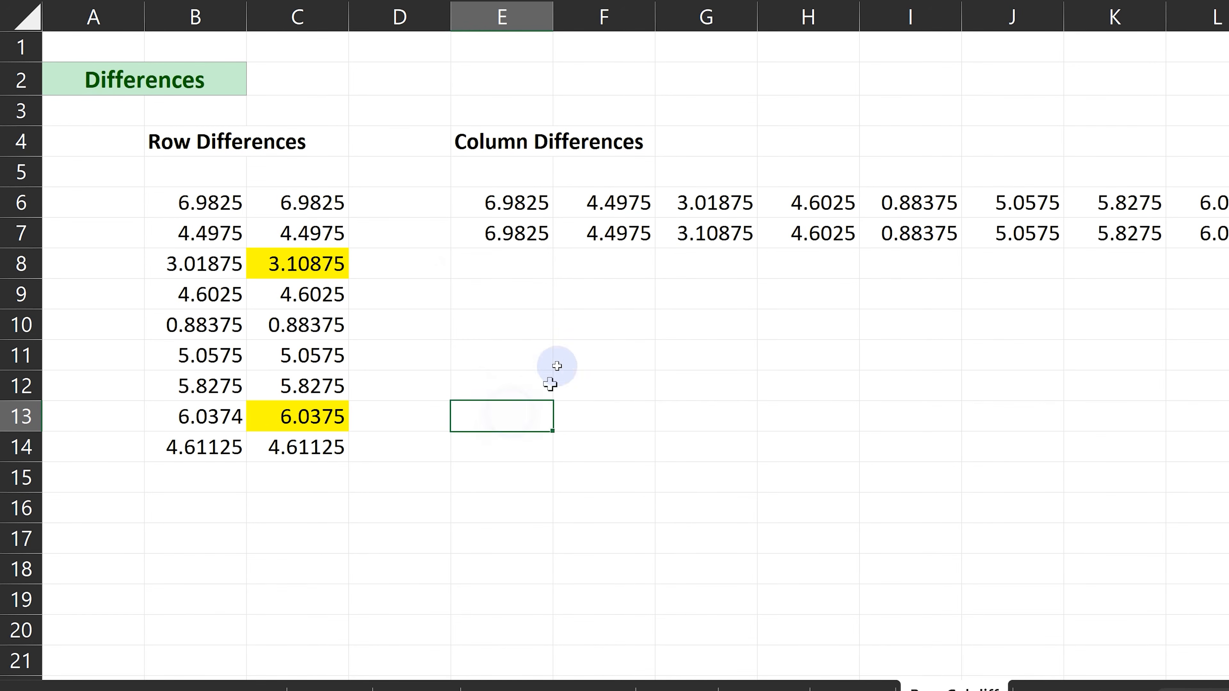
Select the column differences in the two data rows starting at E6 with Go To Special.
click(518, 206)
key(ctrl+shift+Right)
key(shift+Down)
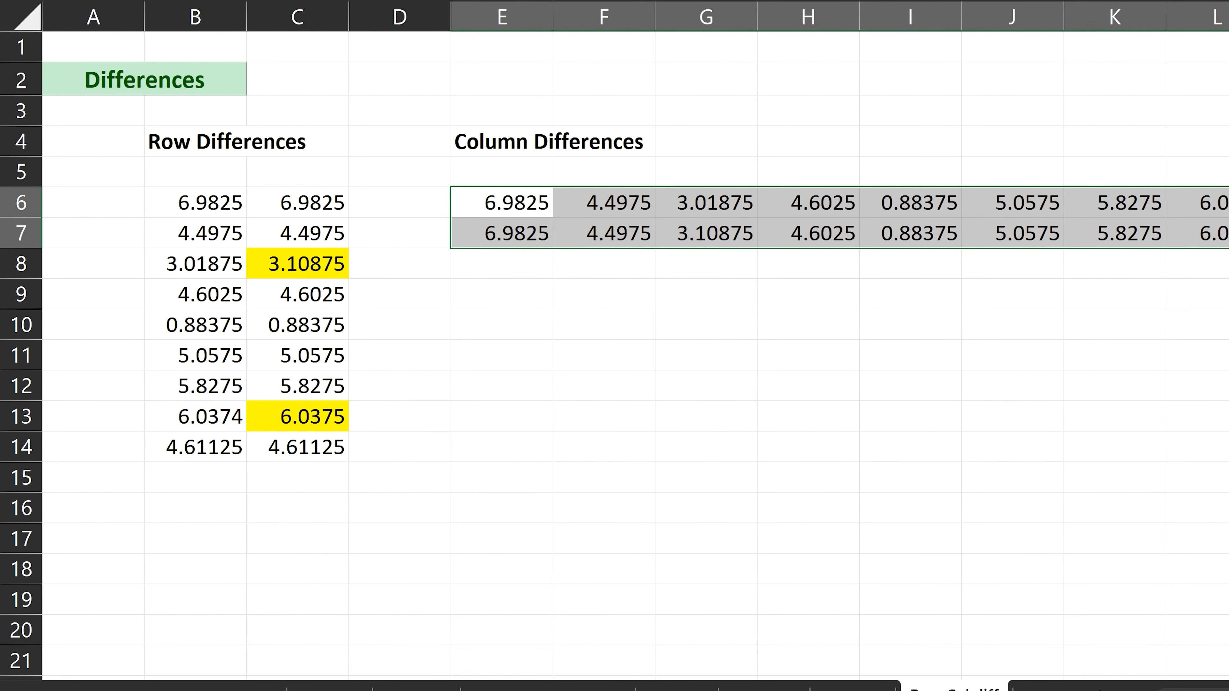
key(ctrl+g)
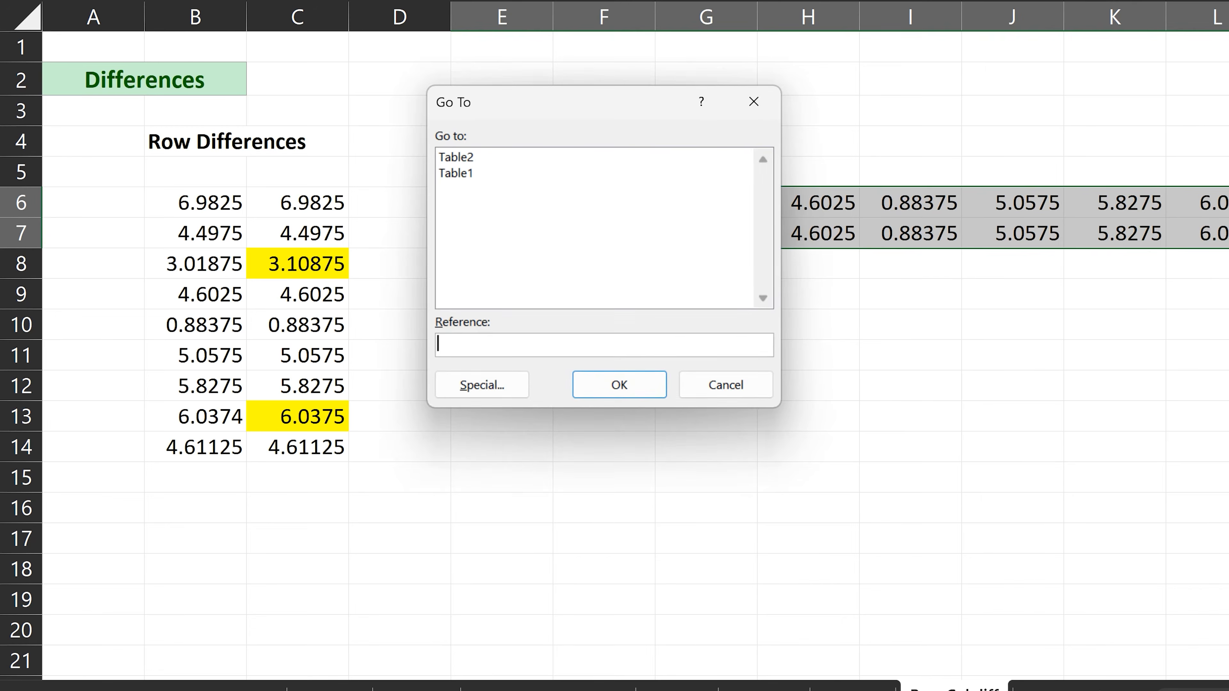
key(alt+s)
click(728, 151)
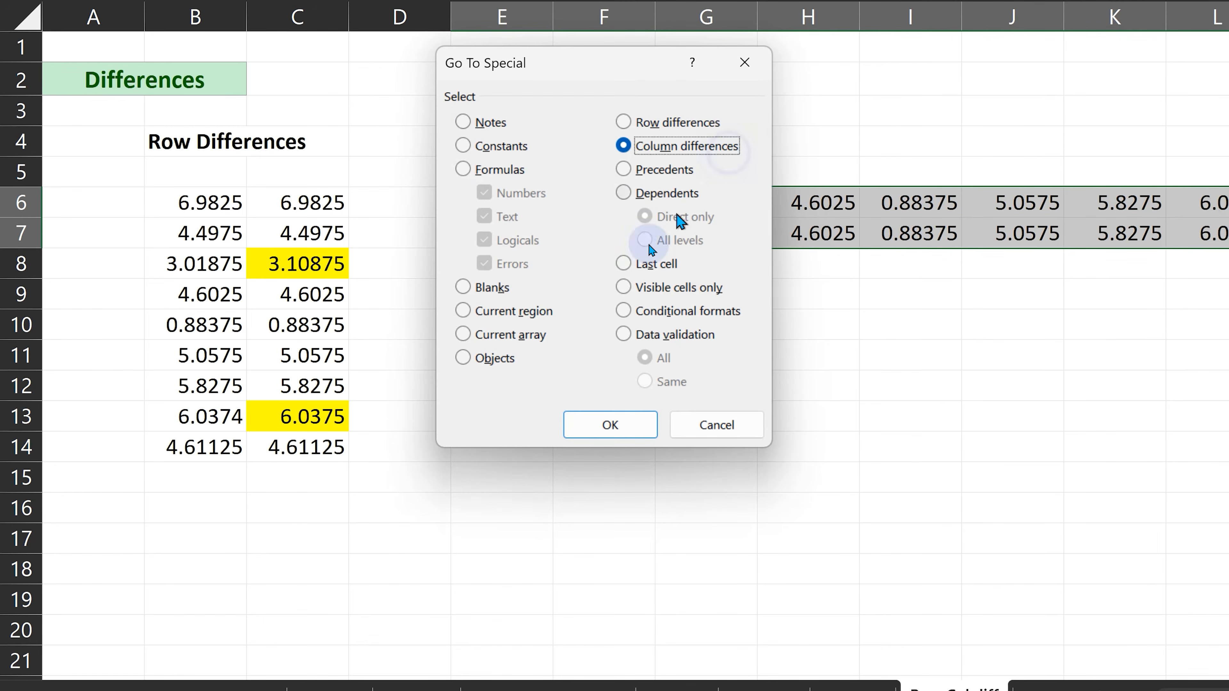
click(600, 421)
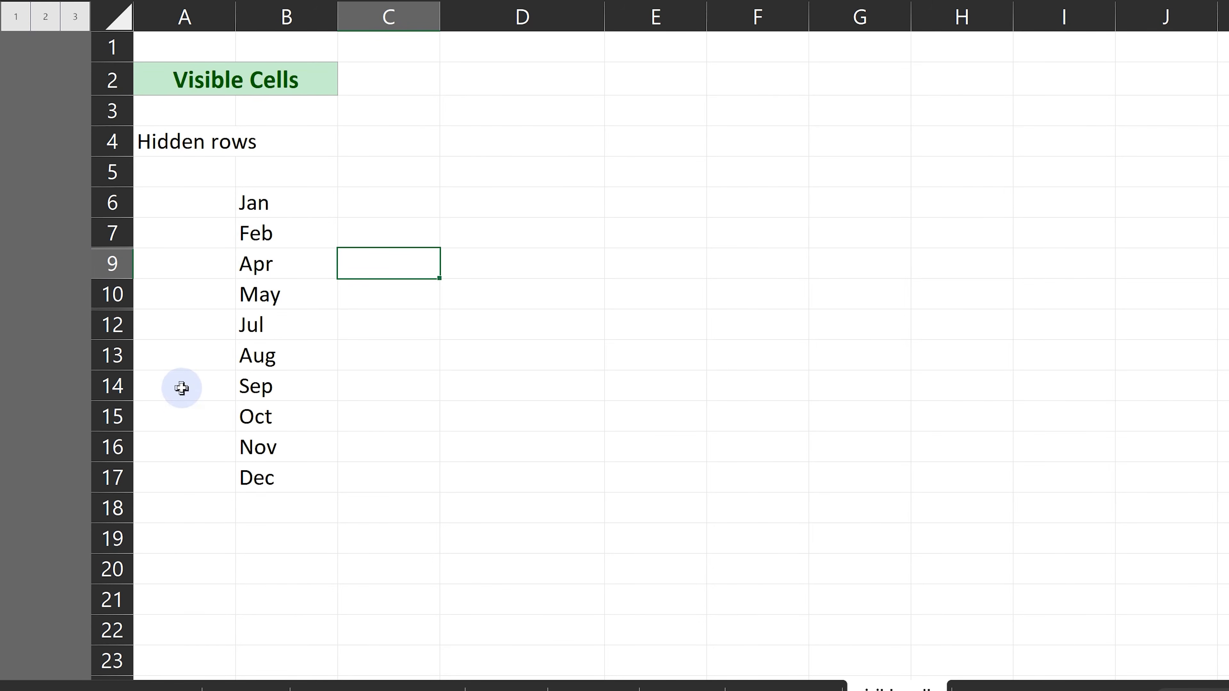
Try copying the month list with hidden rows from B6:B17 to E20, and clear the pasted cells.
drag(282, 209, 274, 472)
key(ctrl+c)
scroll(678, 303, down, 2)
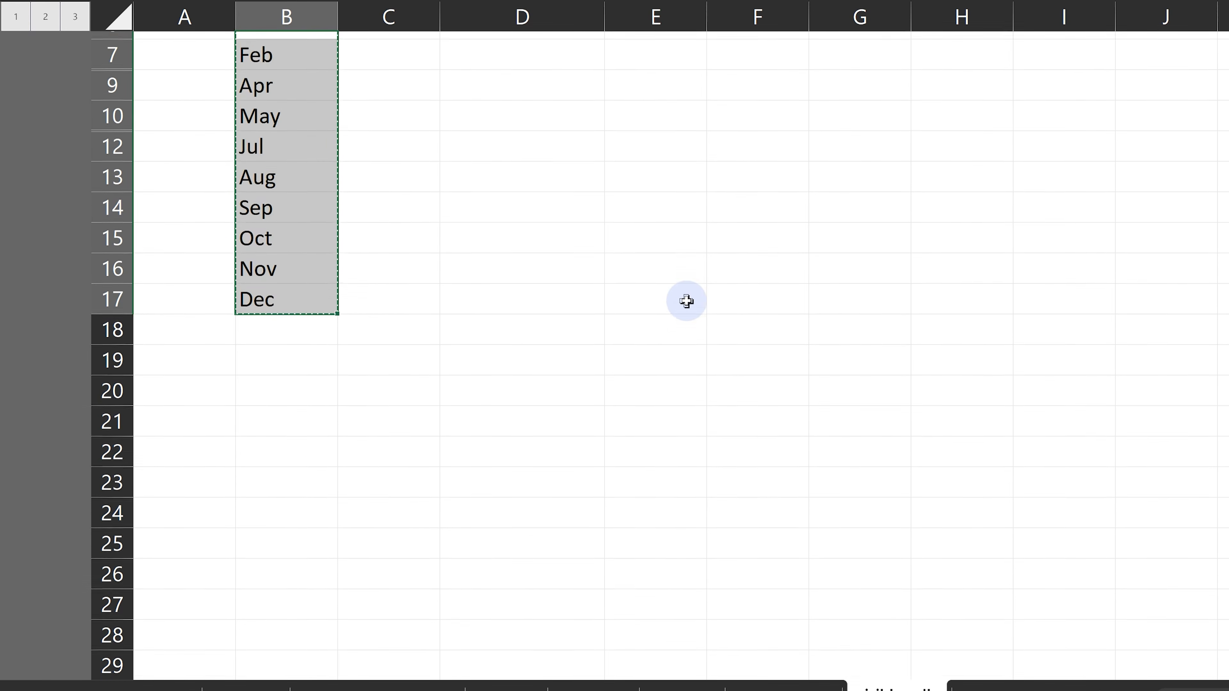
click(687, 375)
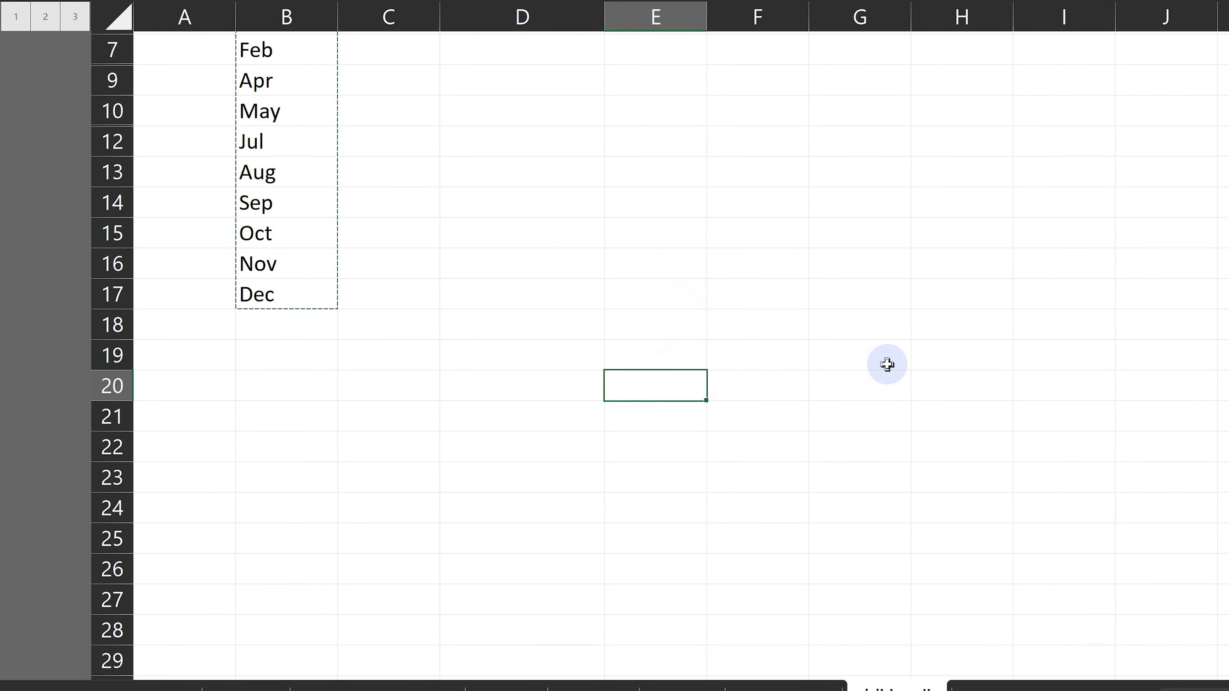
key(ctrl+v)
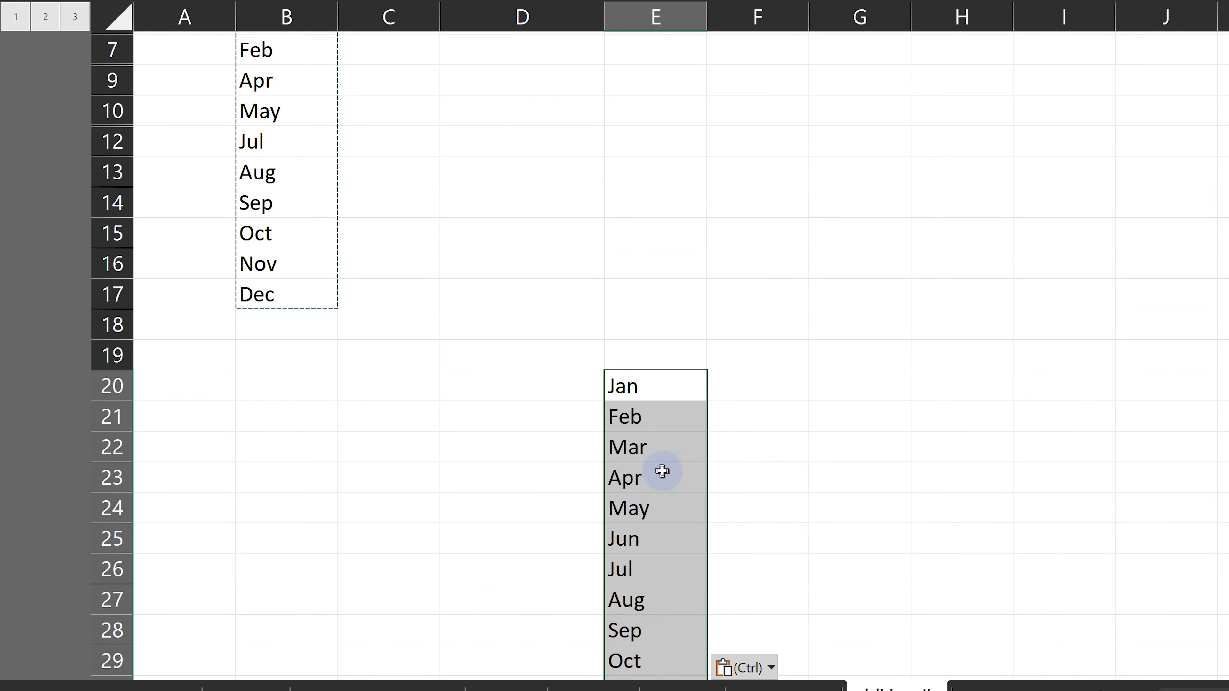
key(Delete)
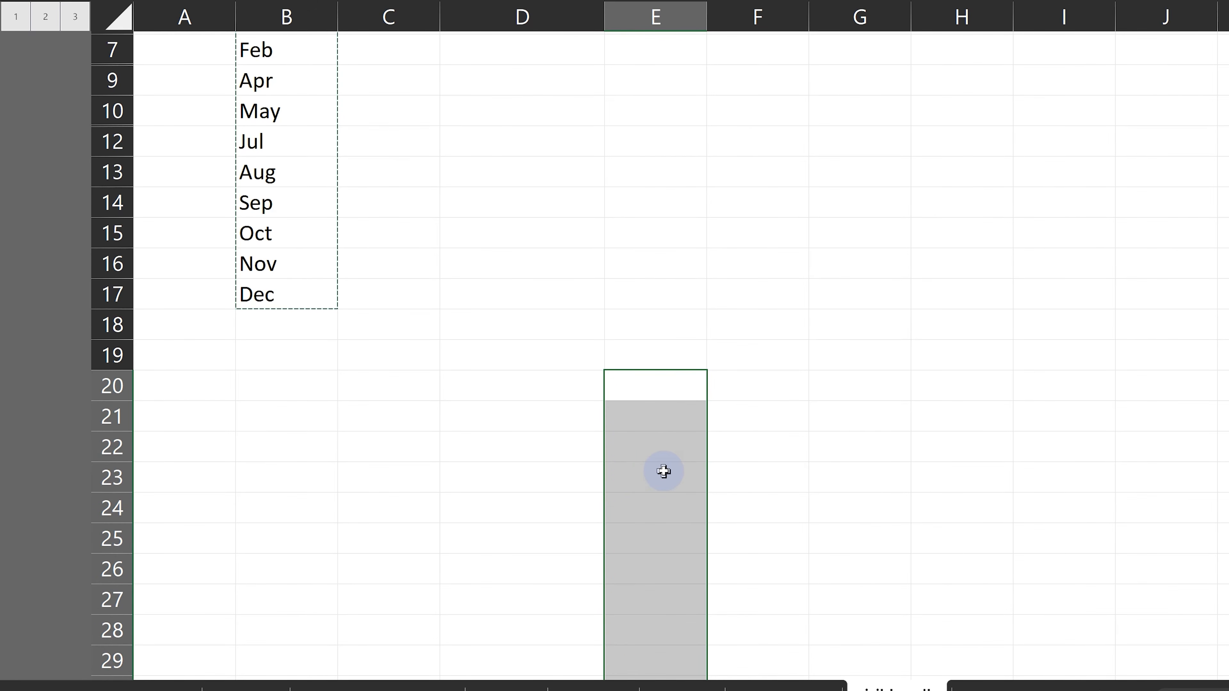
Select only the visible cells of the month list in B6:B17 using Go To Special's Visible cells only option.
scroll(382, 327, up, 2)
key(Escape)
drag(283, 206, 269, 472)
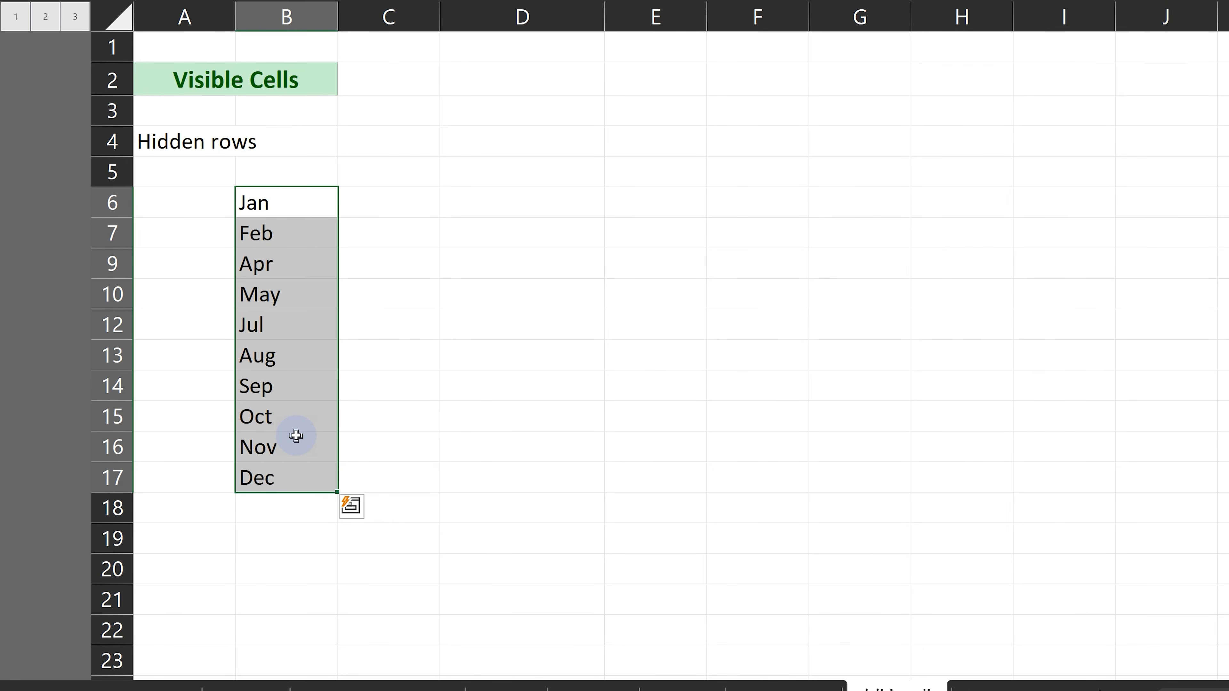
key(ctrl+g)
key(alt+s)
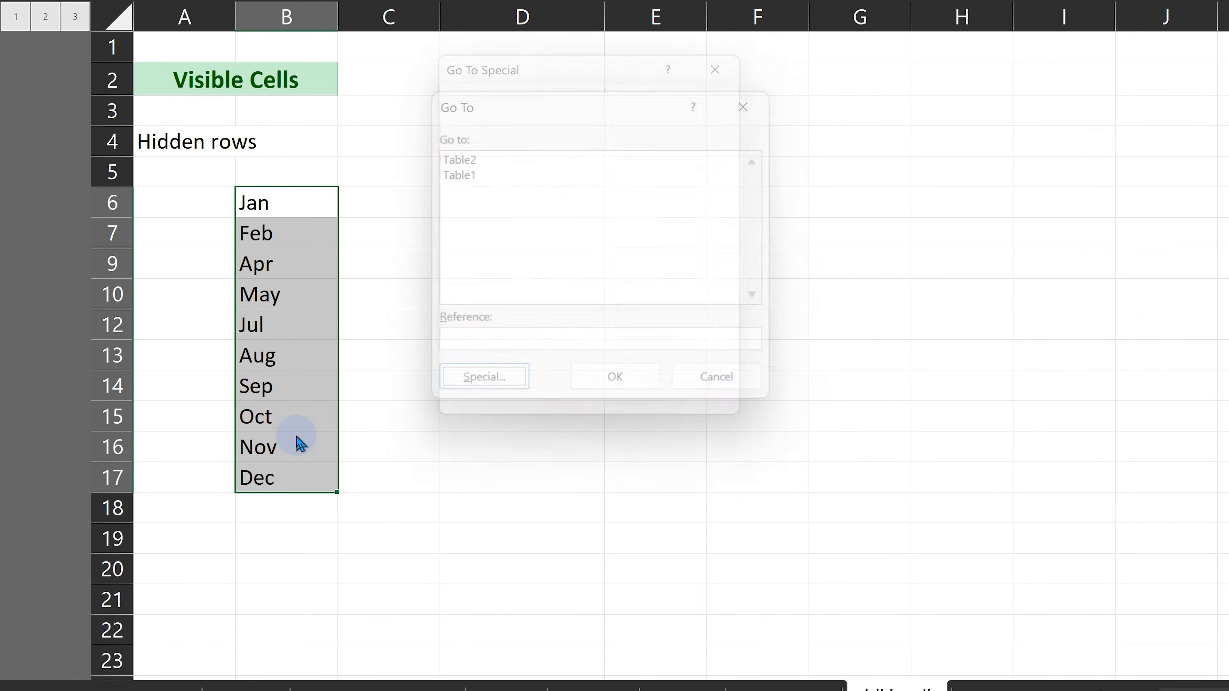
click(624, 291)
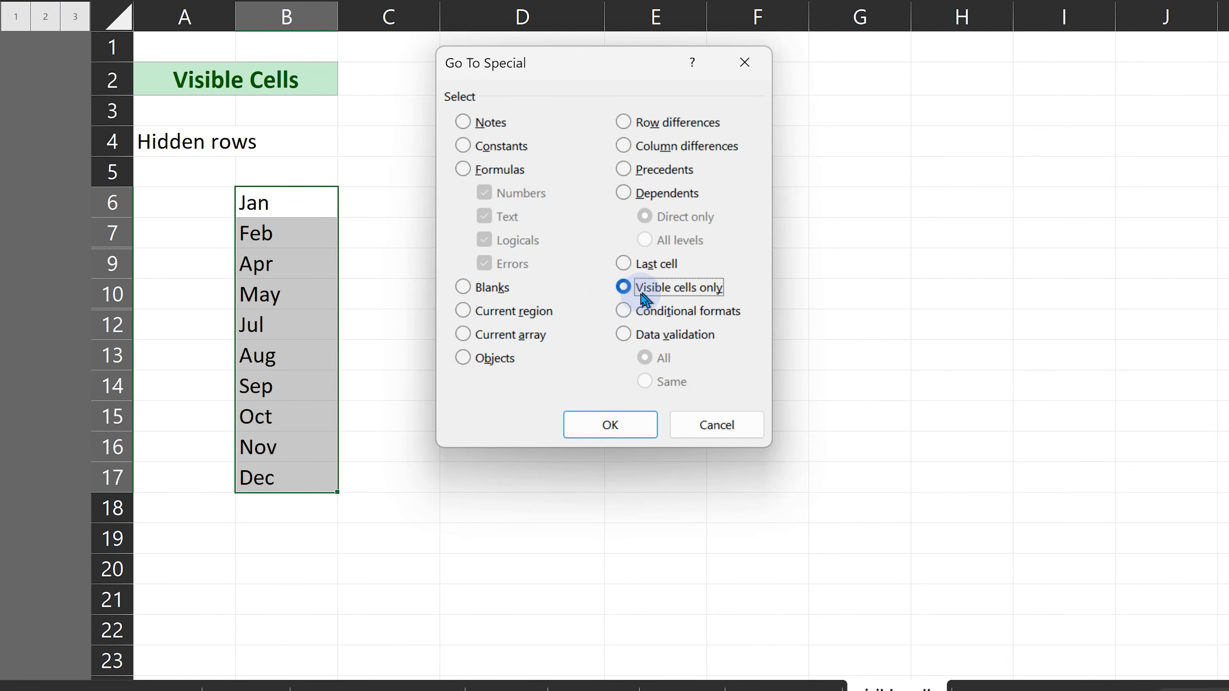
click(591, 421)
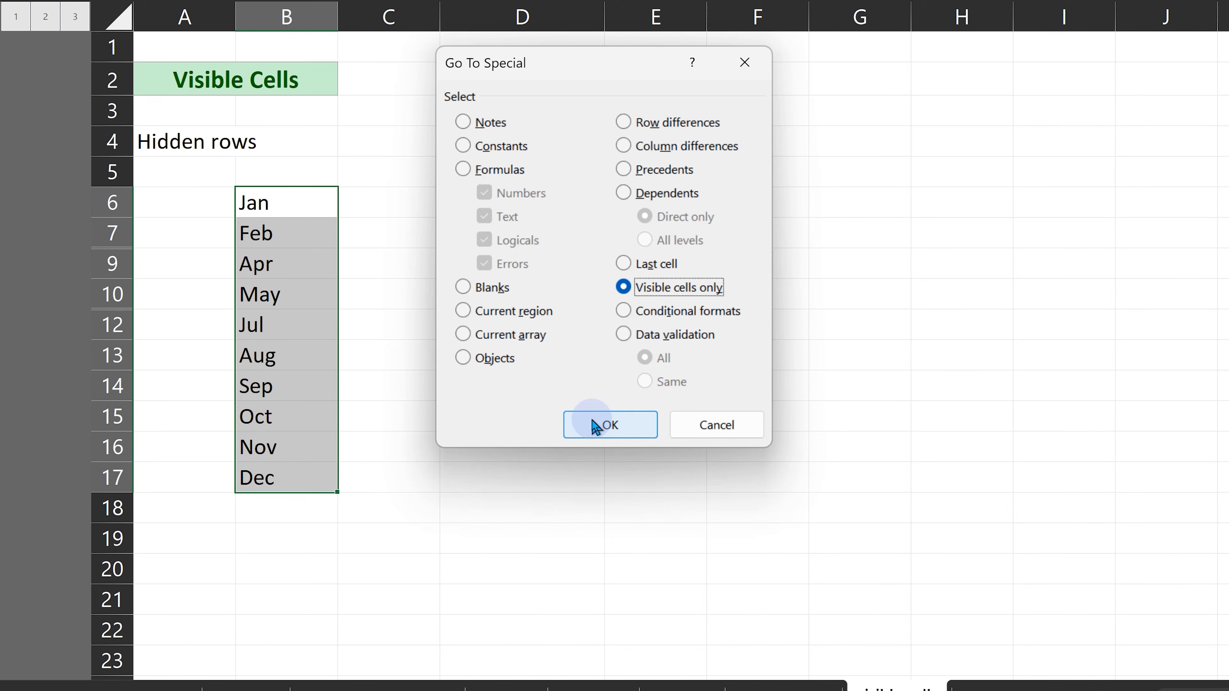
click(596, 426)
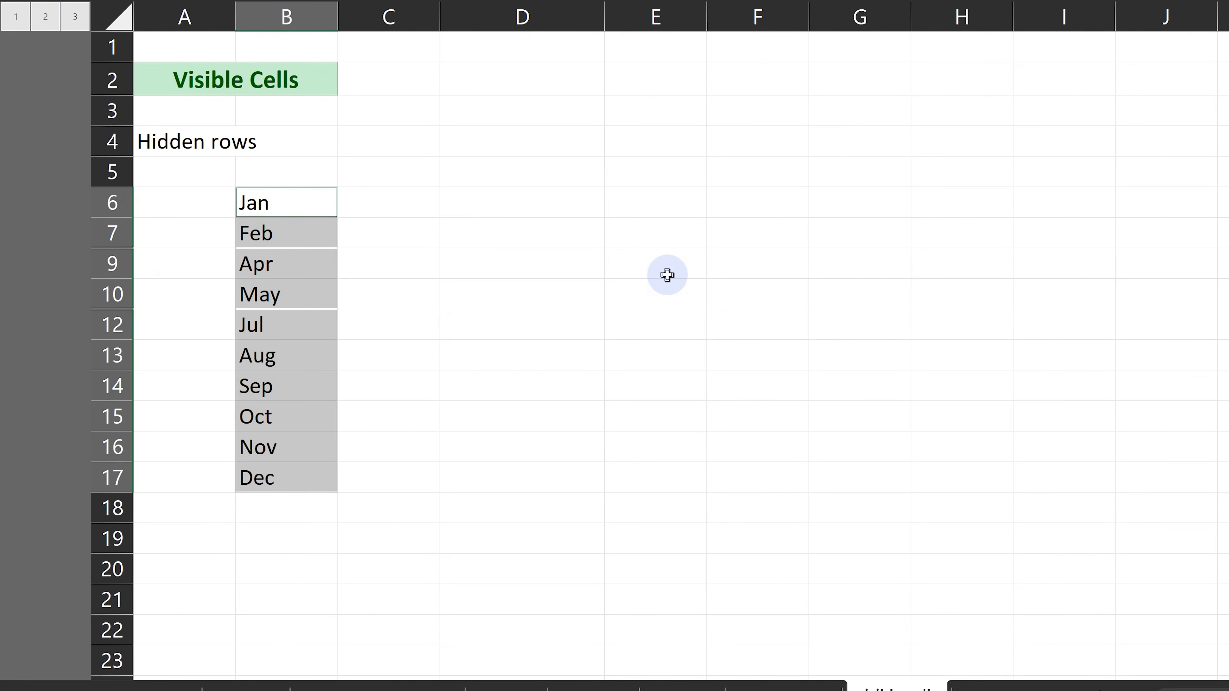
Copy the selected visible months and paste them into column E starting at E16.
key(ctrl+c)
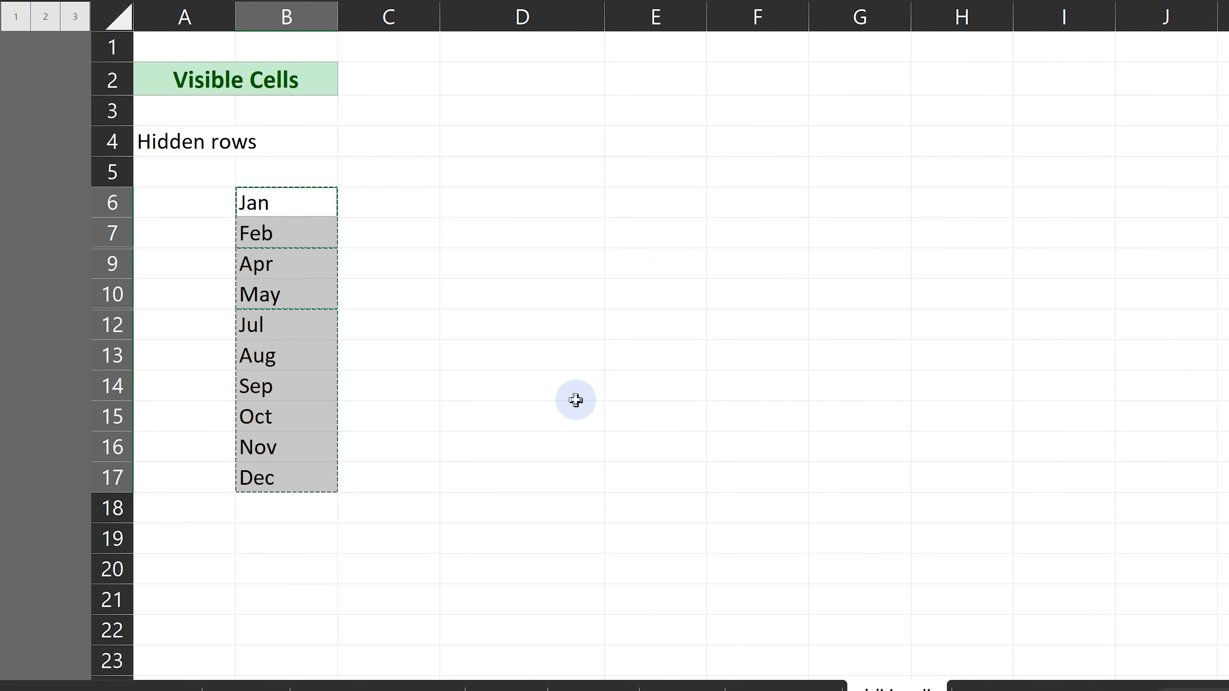
click(648, 457)
key(ctrl+v)
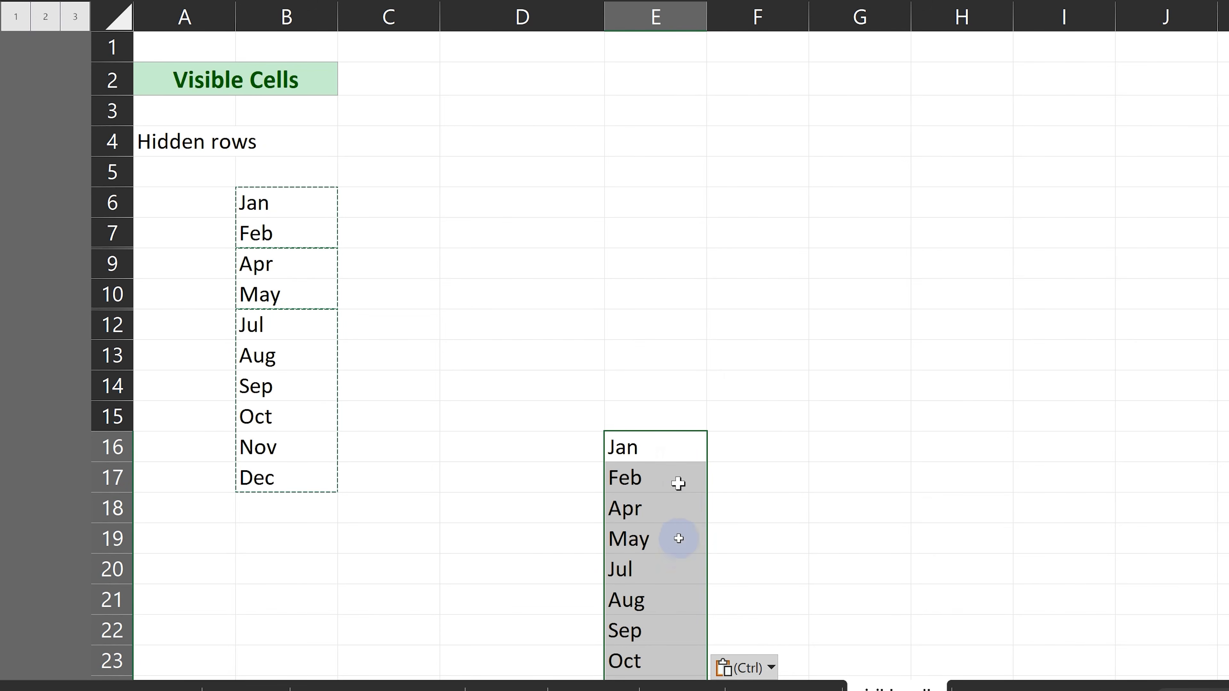
click(693, 561)
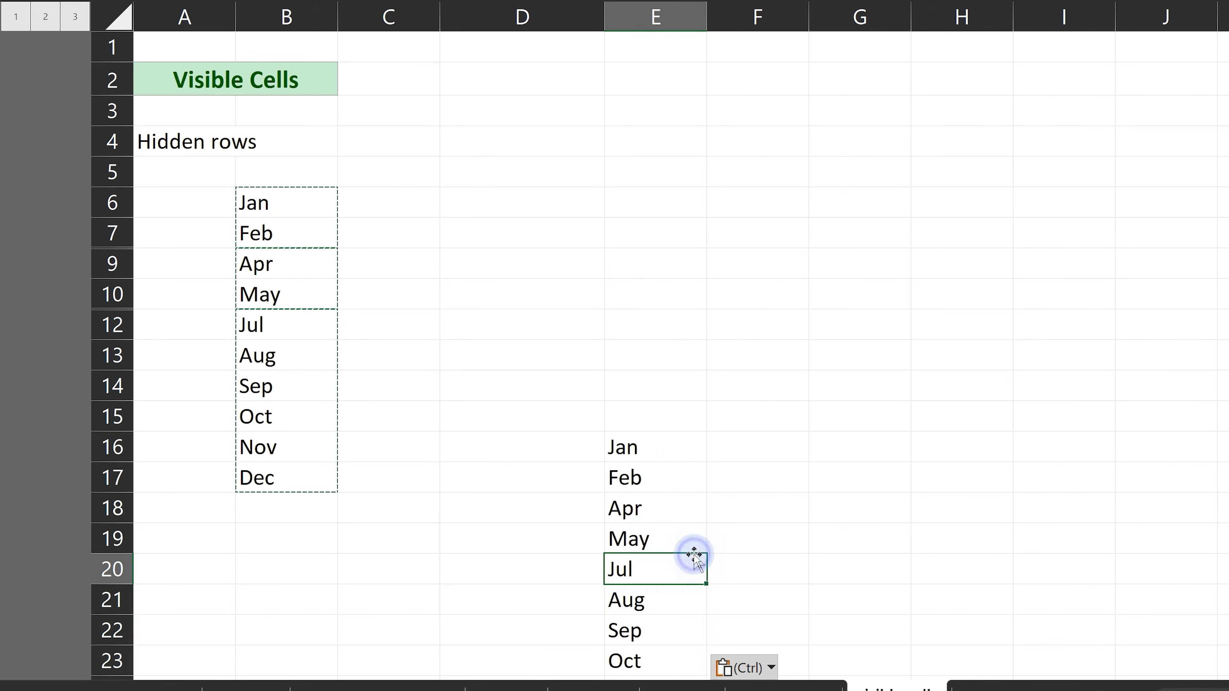
Collapse the Card and Amount subtotals to outline level 2 and widen column B to fit the total labels.
scroll(378, 225, down, 9)
click(361, 234)
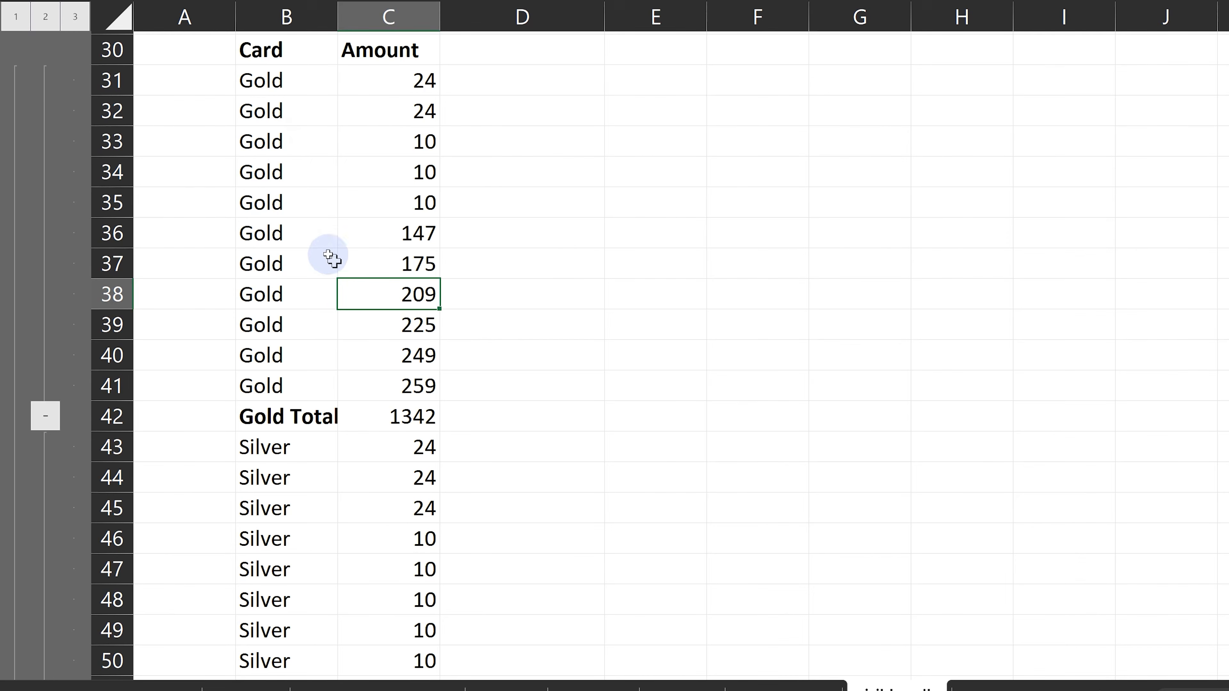
scroll(274, 280, down, 2)
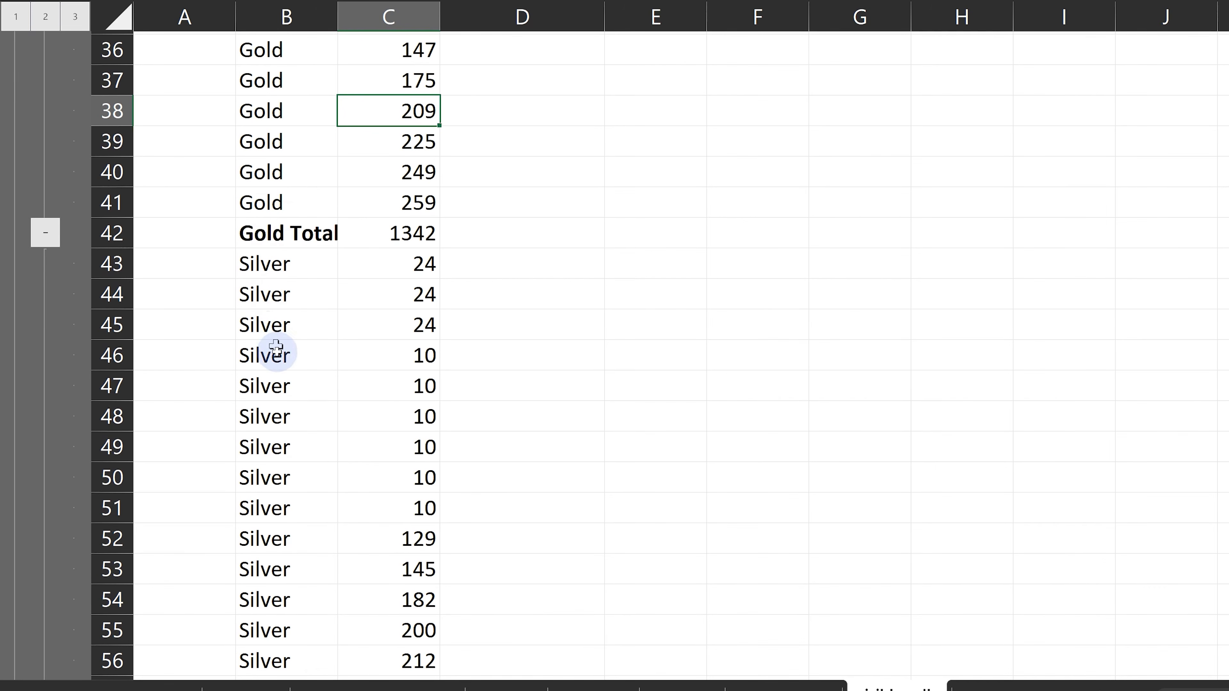
scroll(285, 331, down, 2)
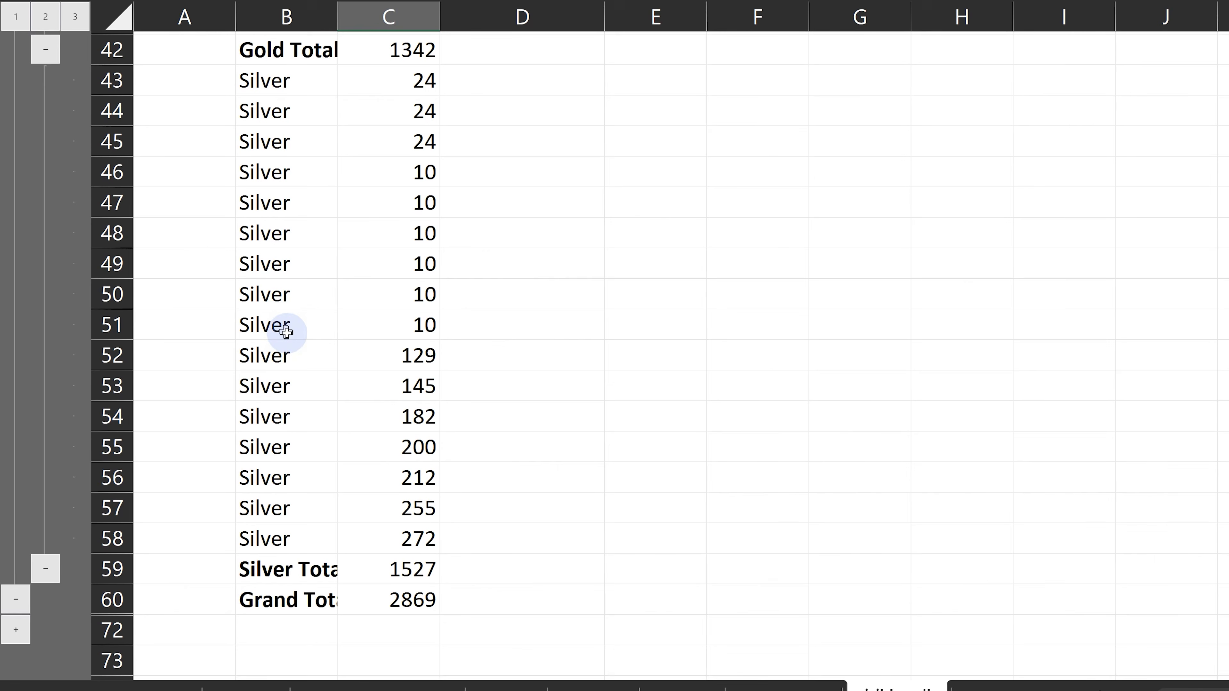
scroll(294, 340, up, 2)
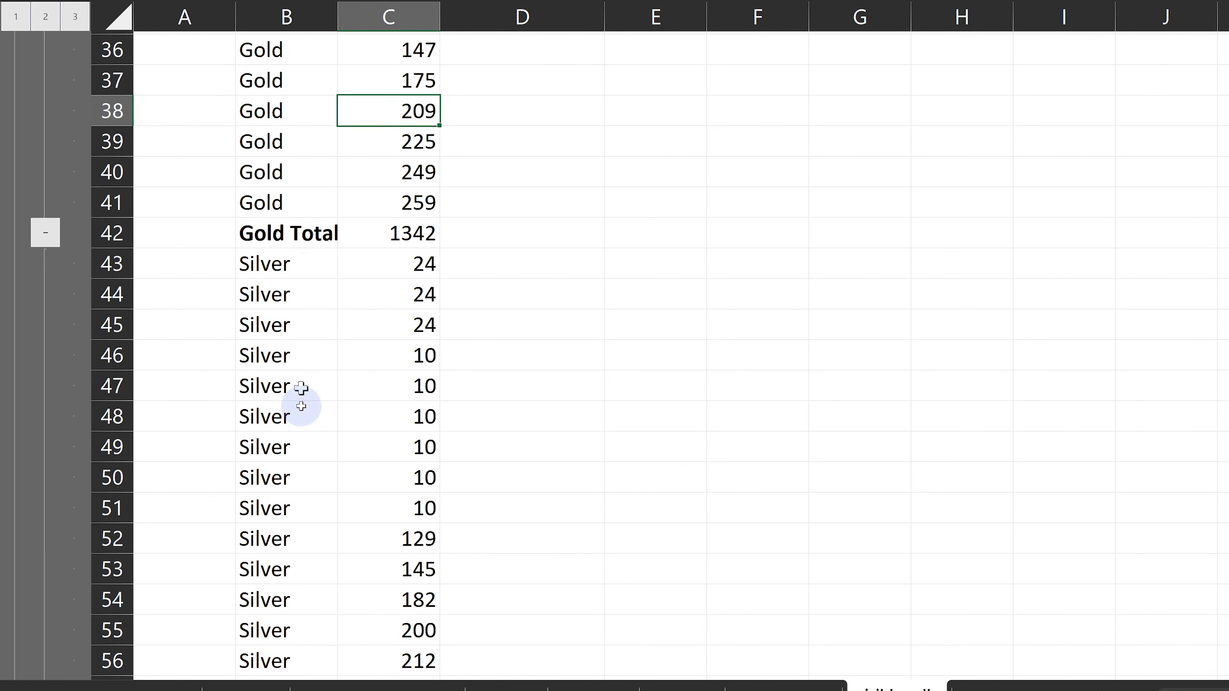
scroll(299, 411, down, 2)
scroll(274, 349, up, 9)
click(41, 20)
scroll(204, 236, down, 3)
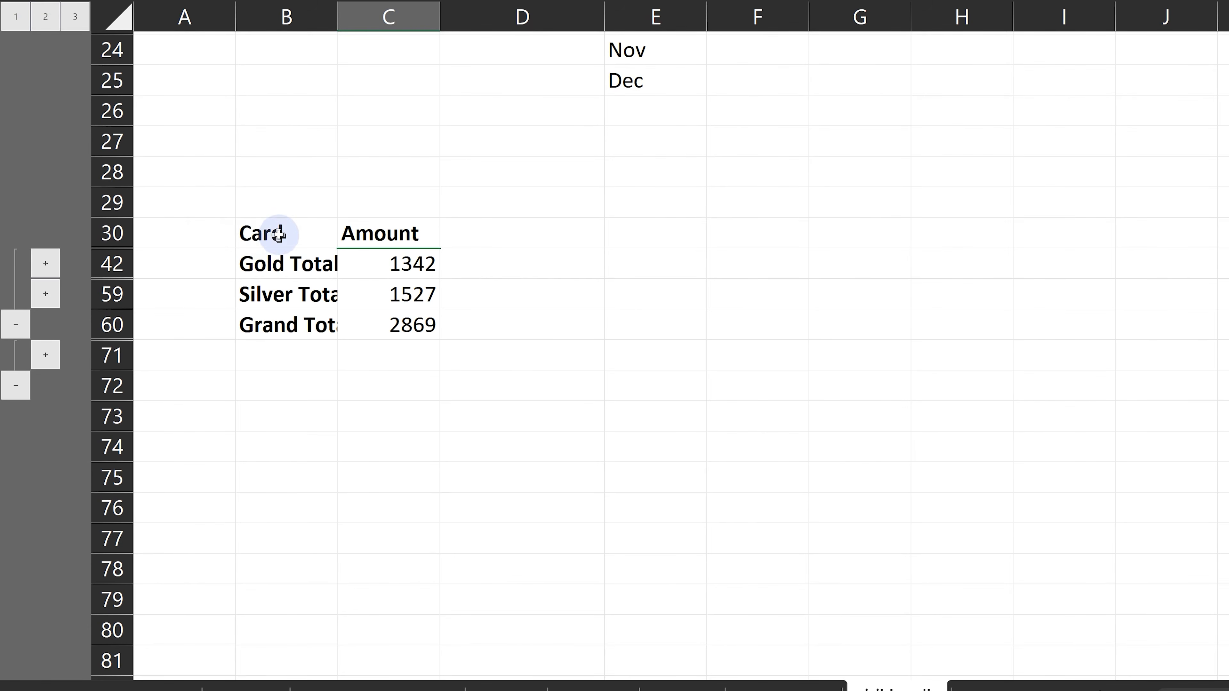
drag(337, 20, 375, 21)
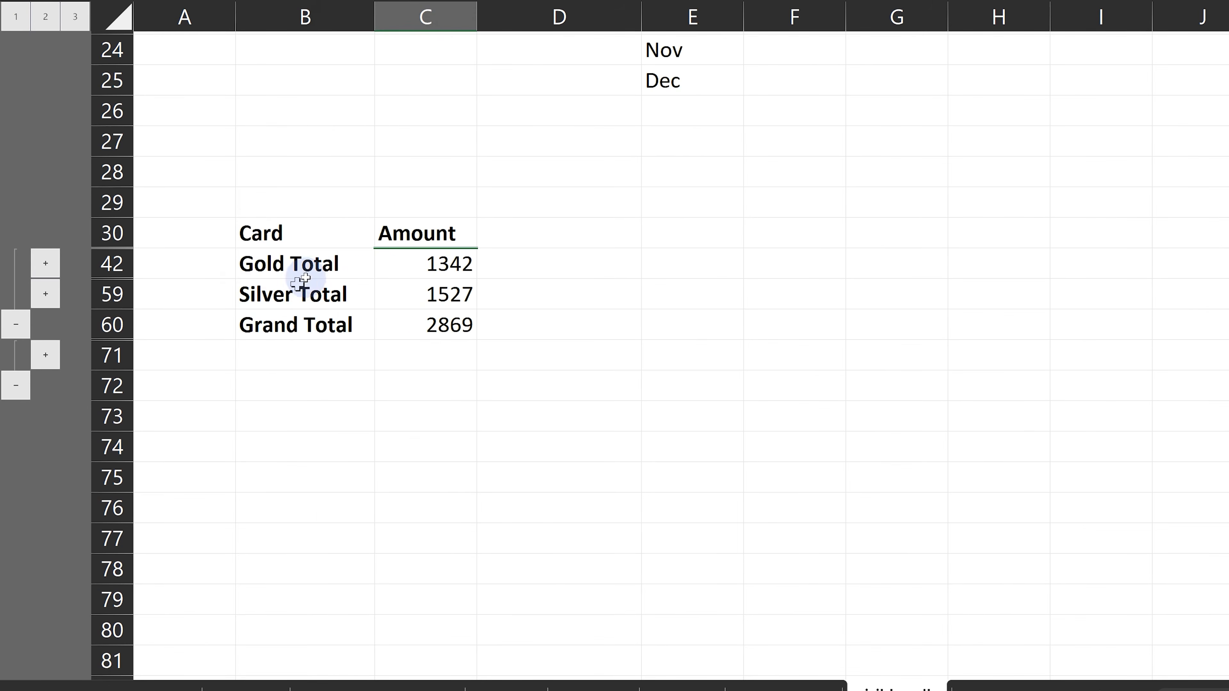
Try copying the collapsed subtotal range B30:C60 directly to F77, and undo the paste.
scroll(300, 280, down, 1)
drag(300, 141, 383, 231)
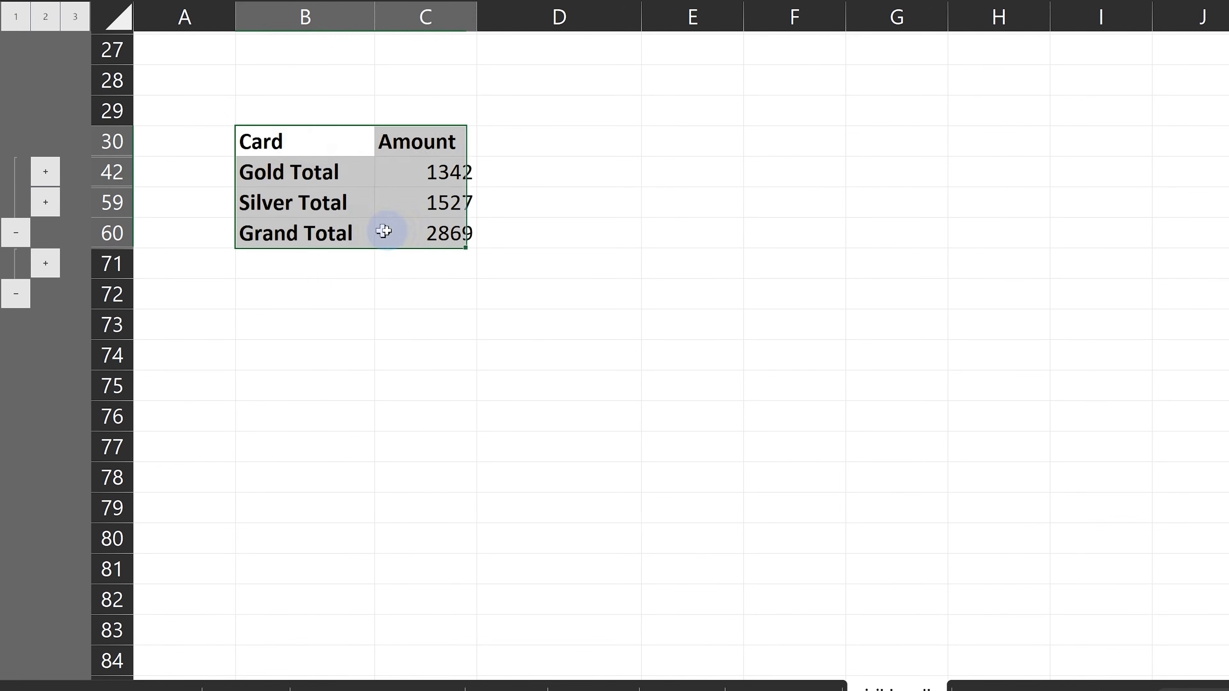
key(ctrl+c)
click(758, 434)
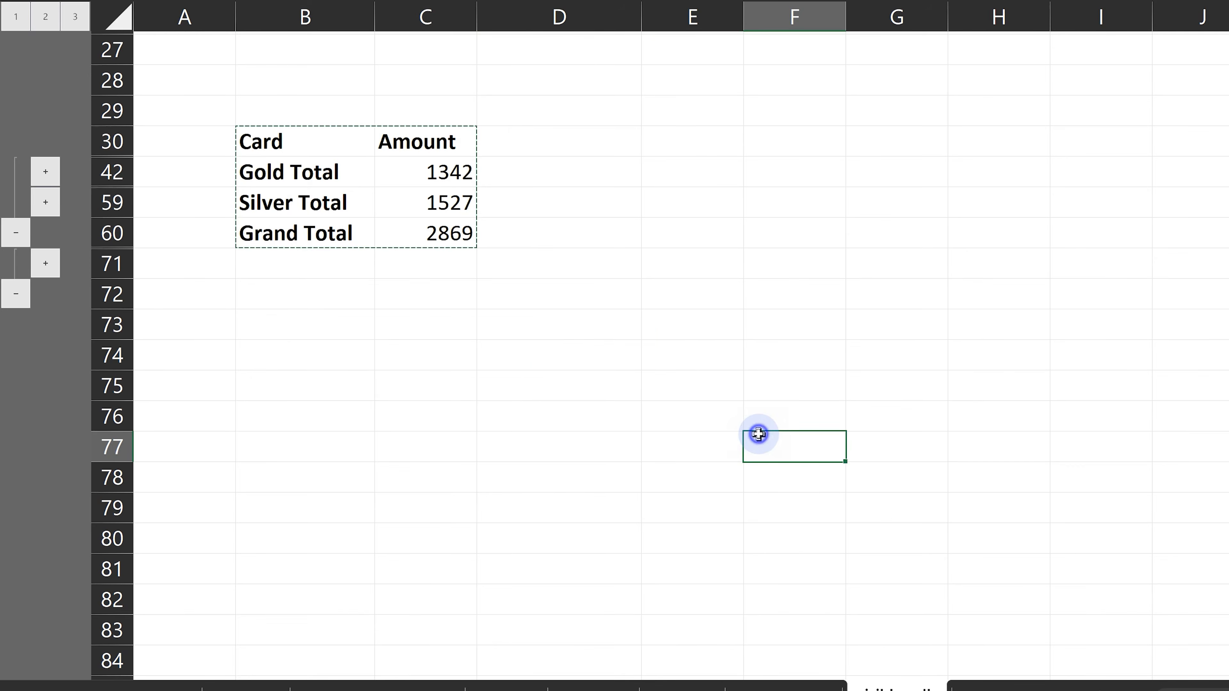
key(ctrl+v)
key(ctrl+z)
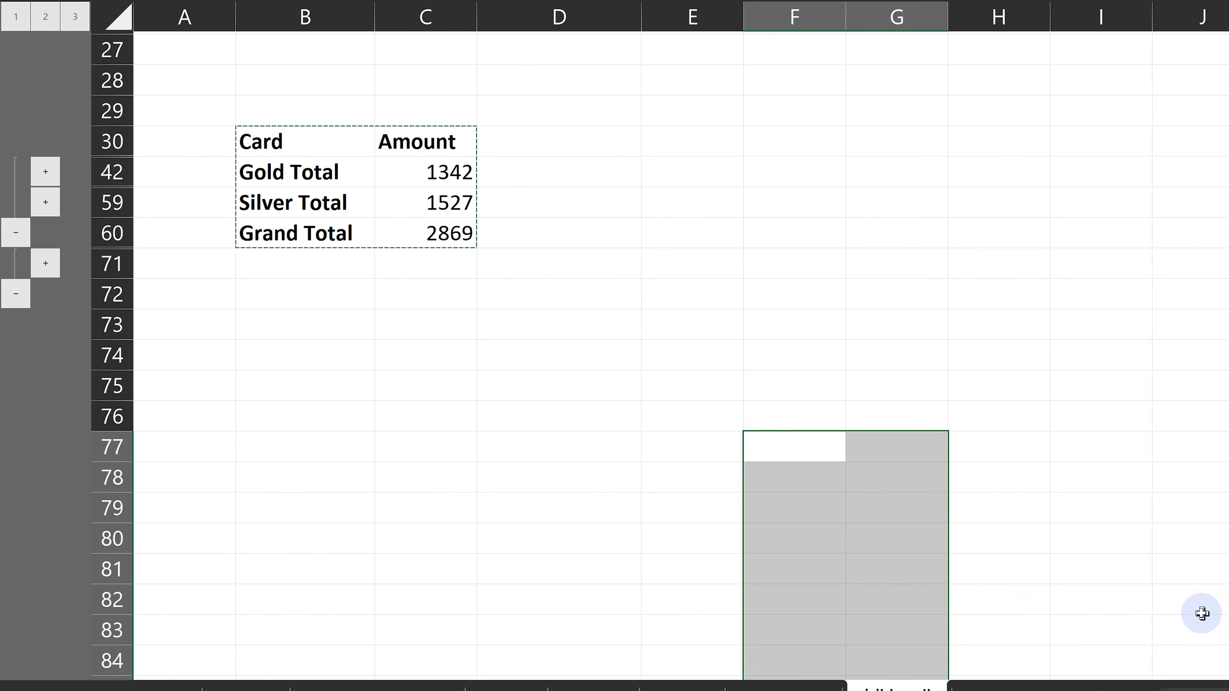
Copy only the visible cells of the collapsed subtotals in B30:C60 with Go To Special and paste them at B74.
drag(300, 141, 408, 233)
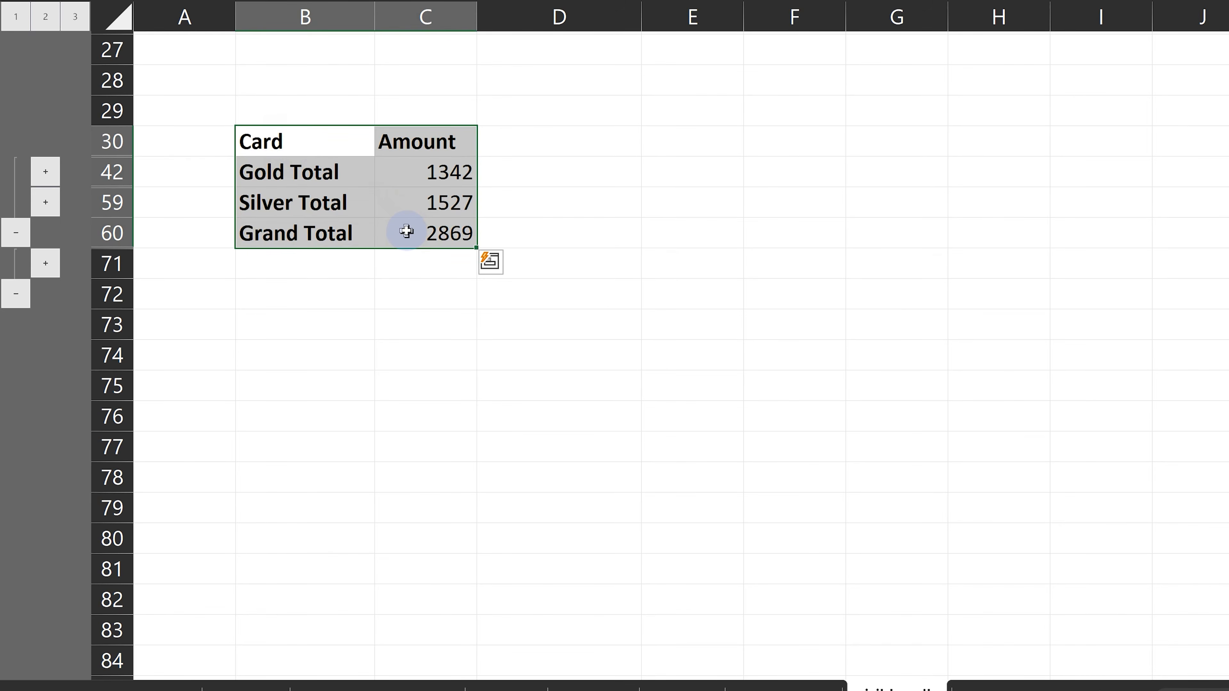
key(F5)
key(alt+s)
click(624, 287)
click(607, 423)
key(ctrl+c)
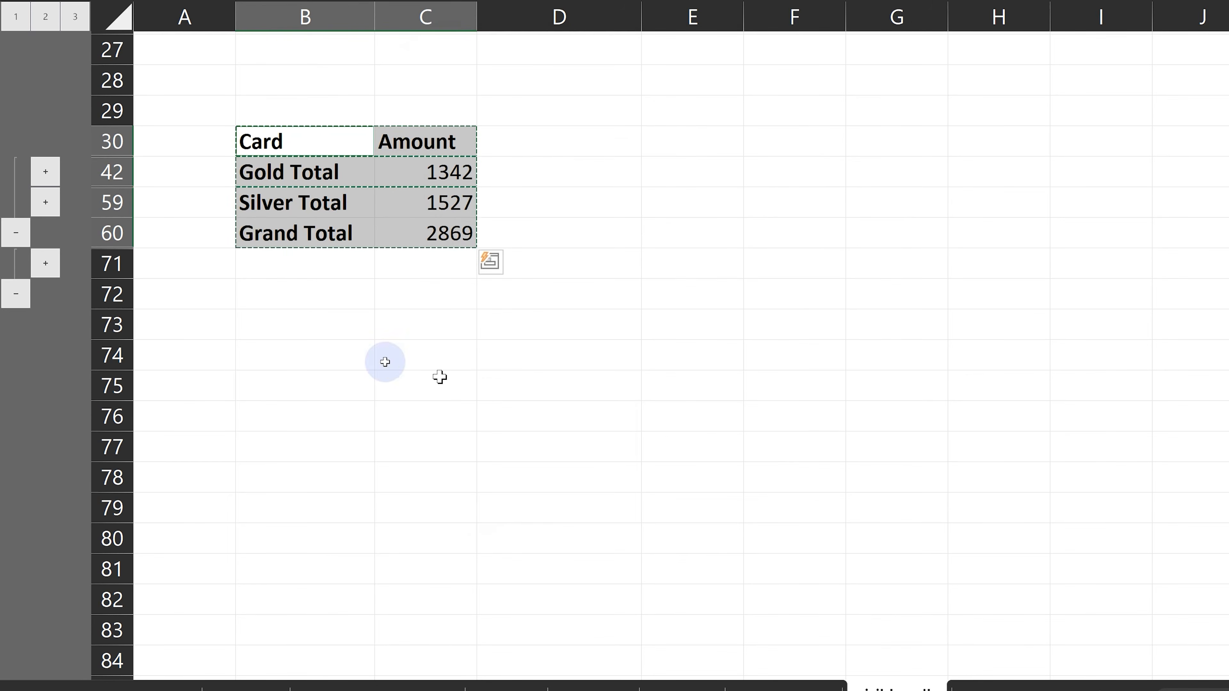
click(318, 357)
key(ctrl+v)
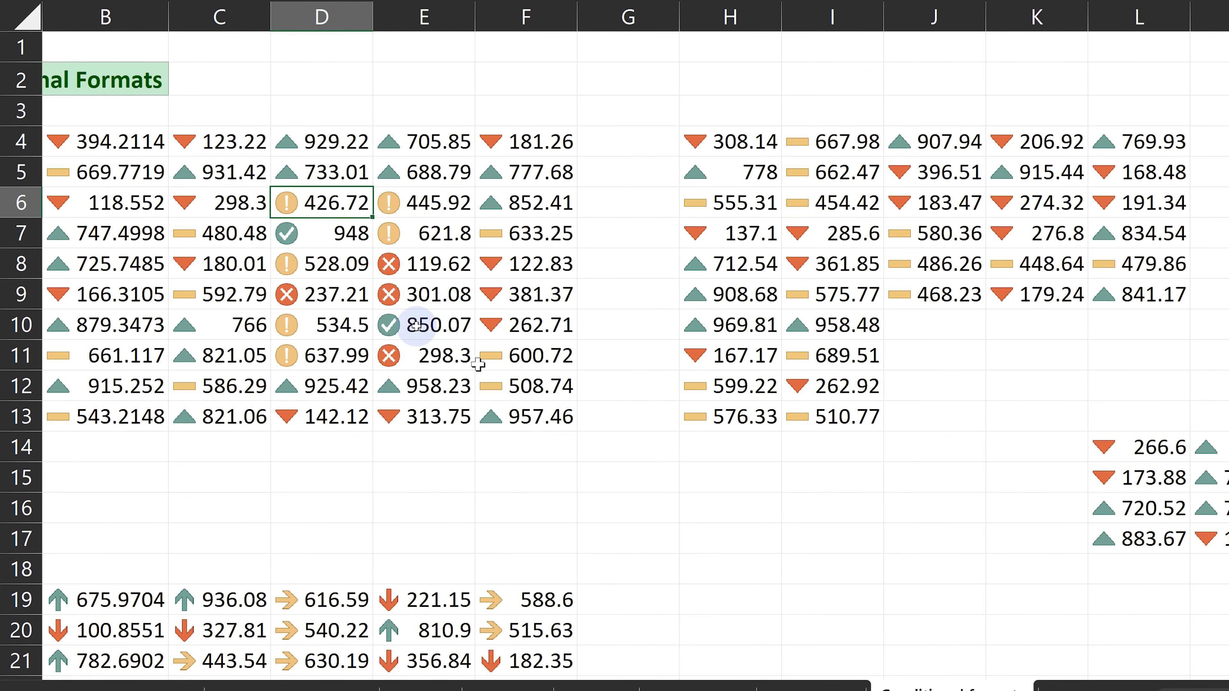
Starting from C9, select the cells sharing its conditional format with Go To Special's Conditional formats option set to Same.
scroll(358, 291, left, 1)
click(357, 304)
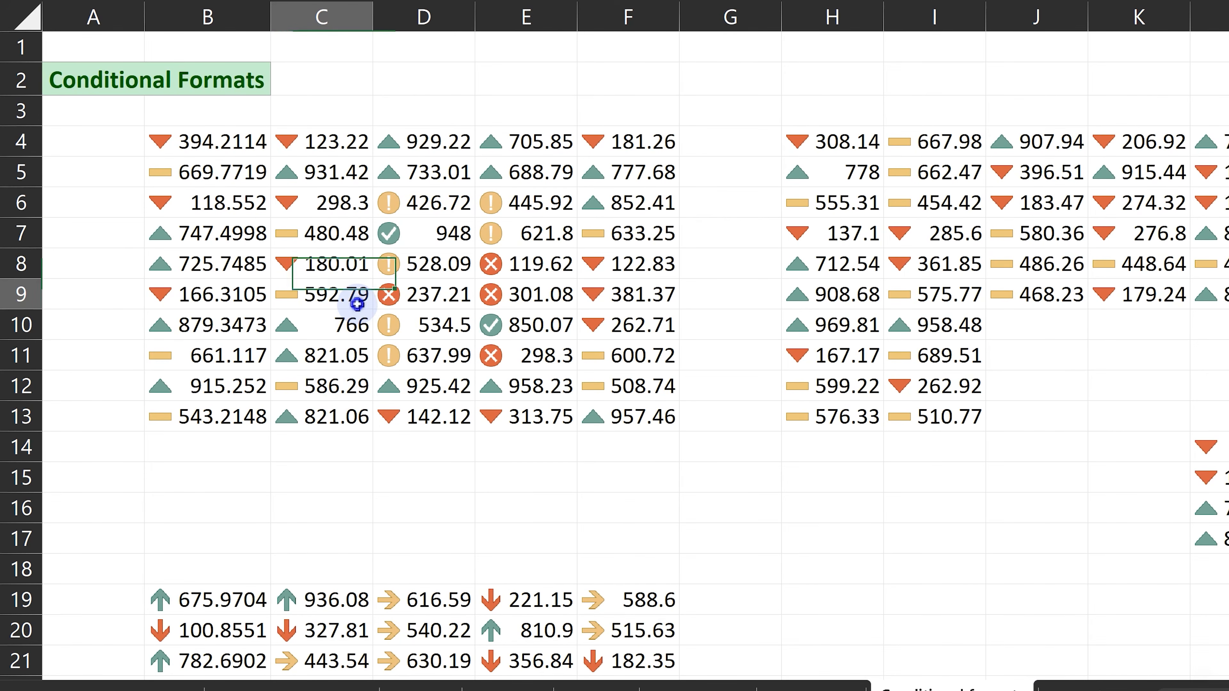
key(ctrl+g)
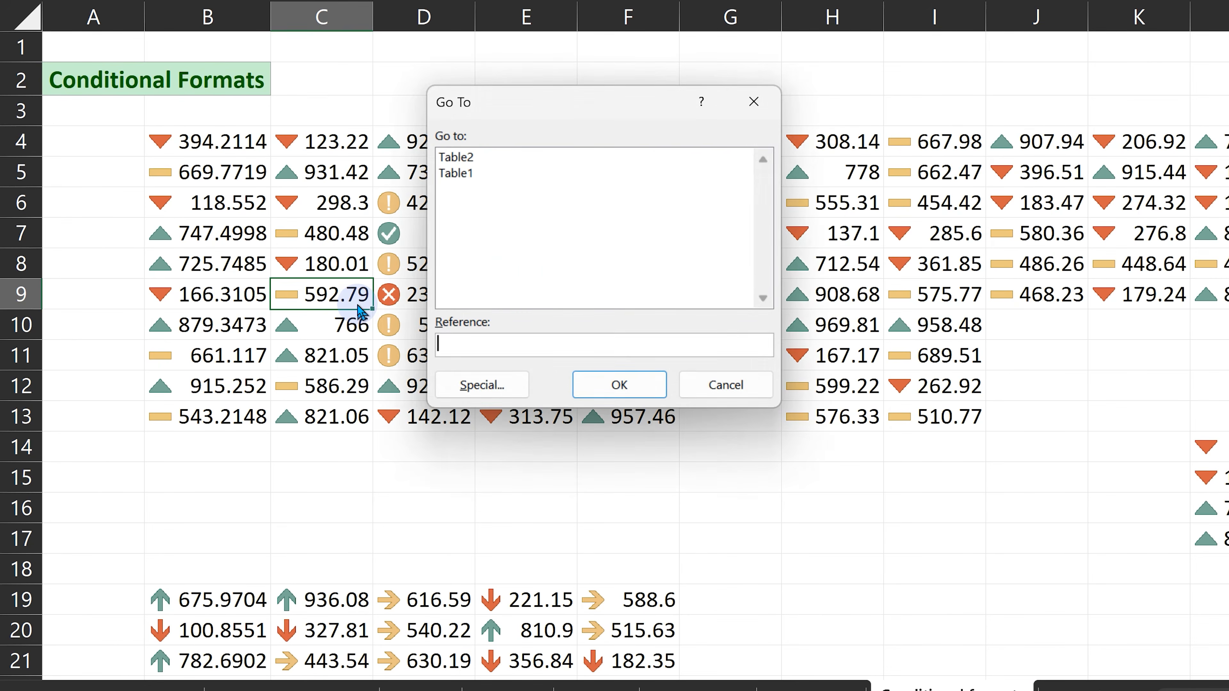
key(alt+s)
click(700, 322)
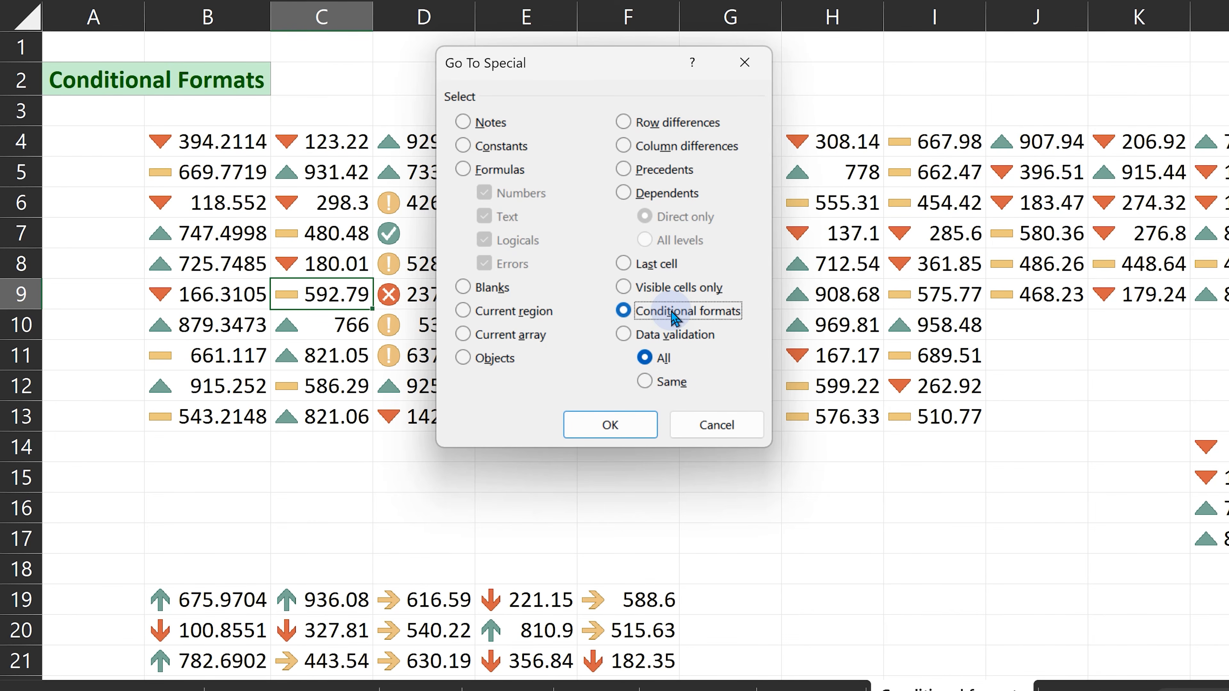
click(666, 385)
click(633, 425)
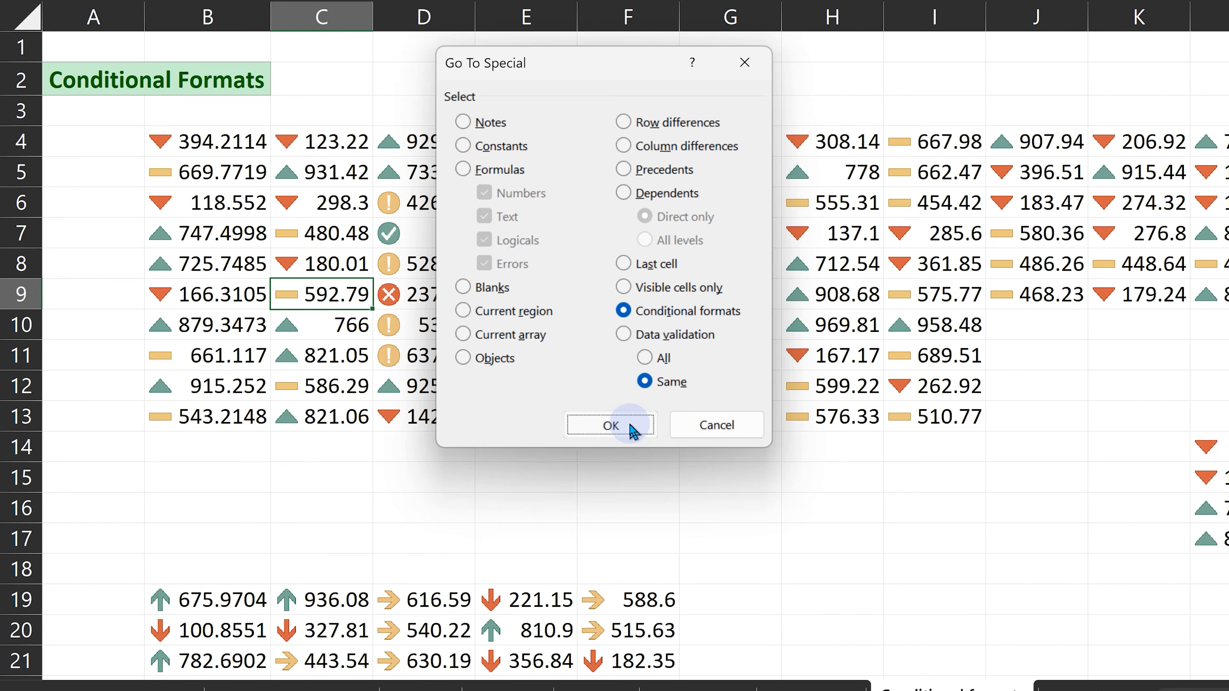
click(634, 426)
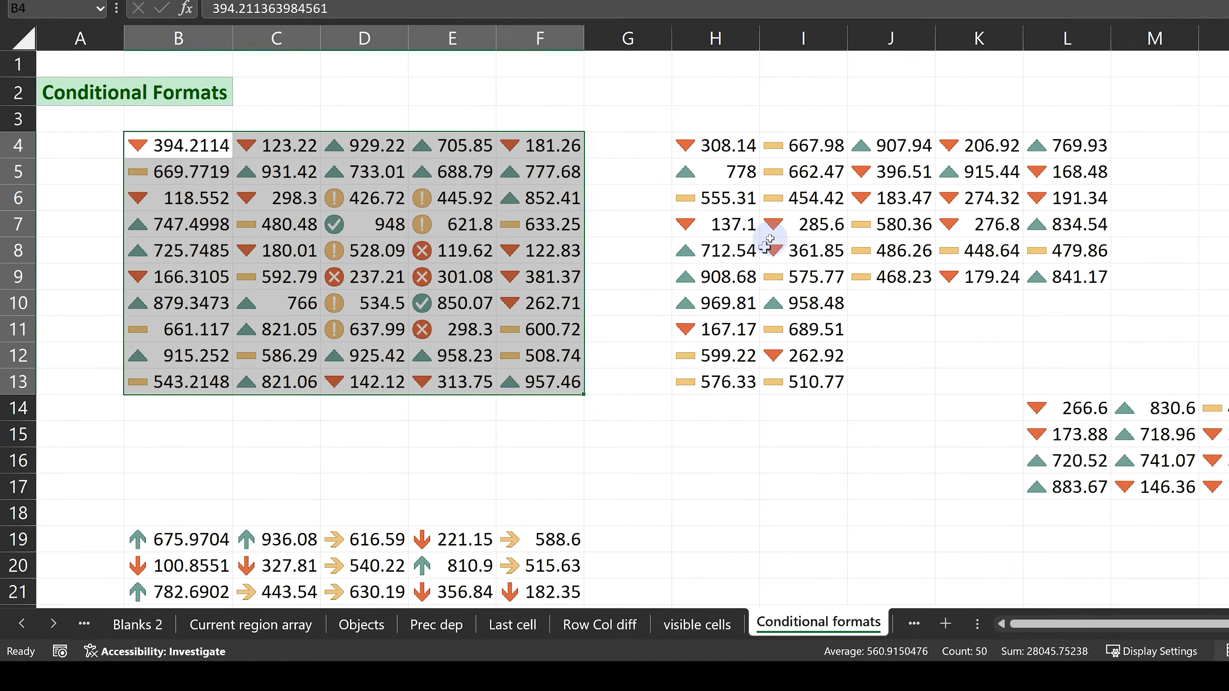
Starting from I7, select all cells with the same conditional format using Go To Special.
click(939, 234)
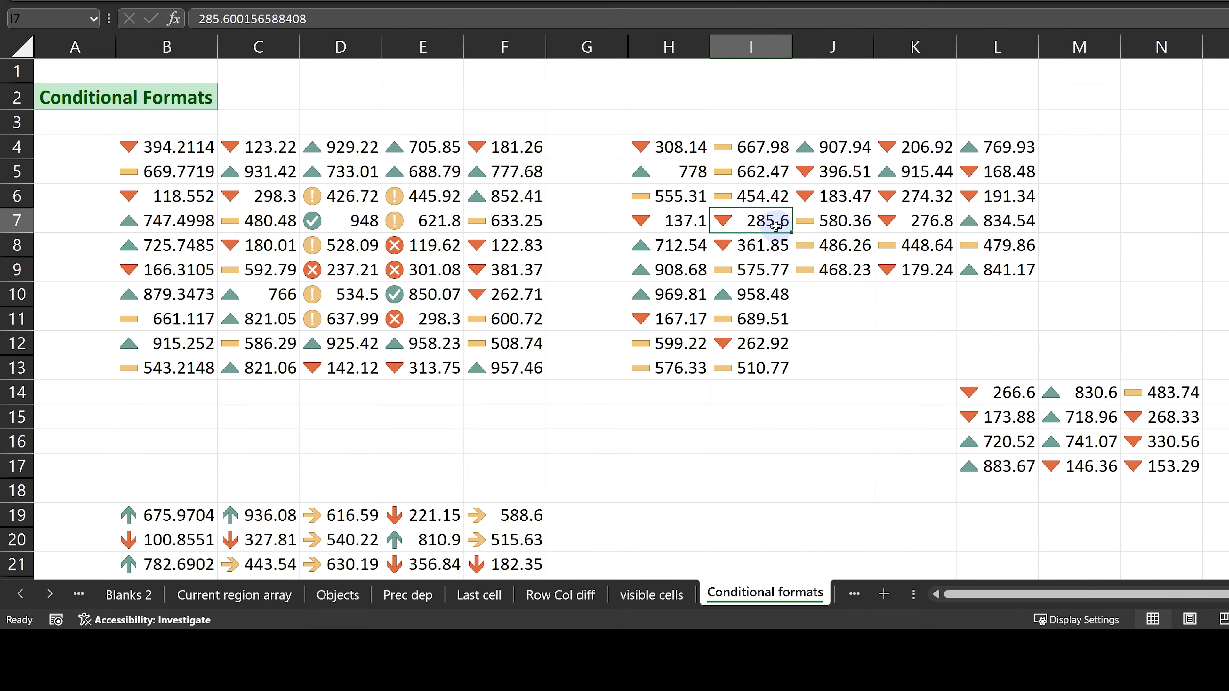
key(ctrl+g)
key(alt+s)
click(514, 283)
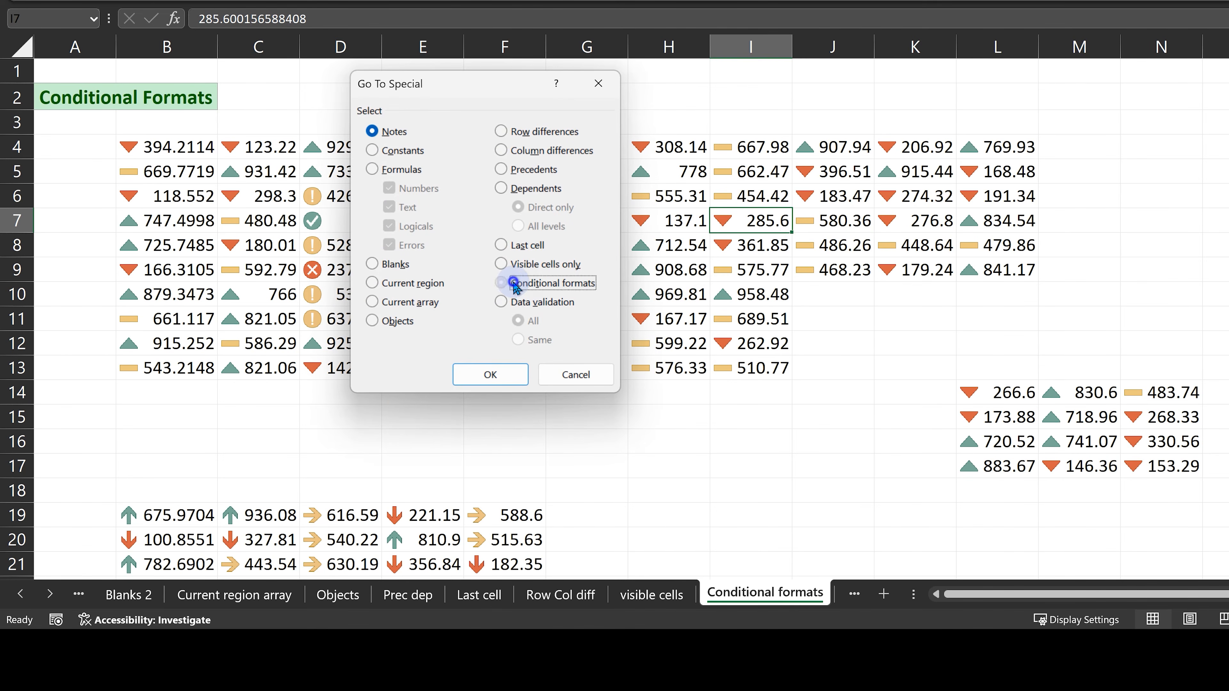
click(518, 339)
click(490, 374)
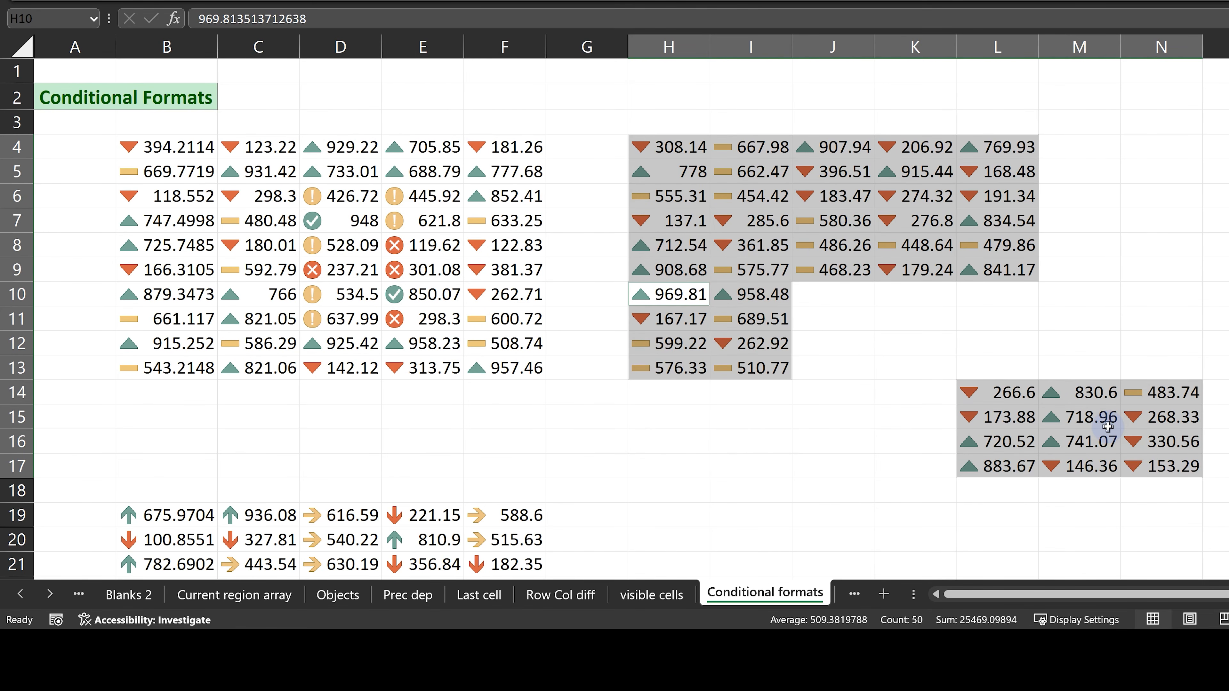
Starting from D5, select every conditionally formatted cell on the sheet with Go To Special's Conditional formats option set to All.
click(366, 174)
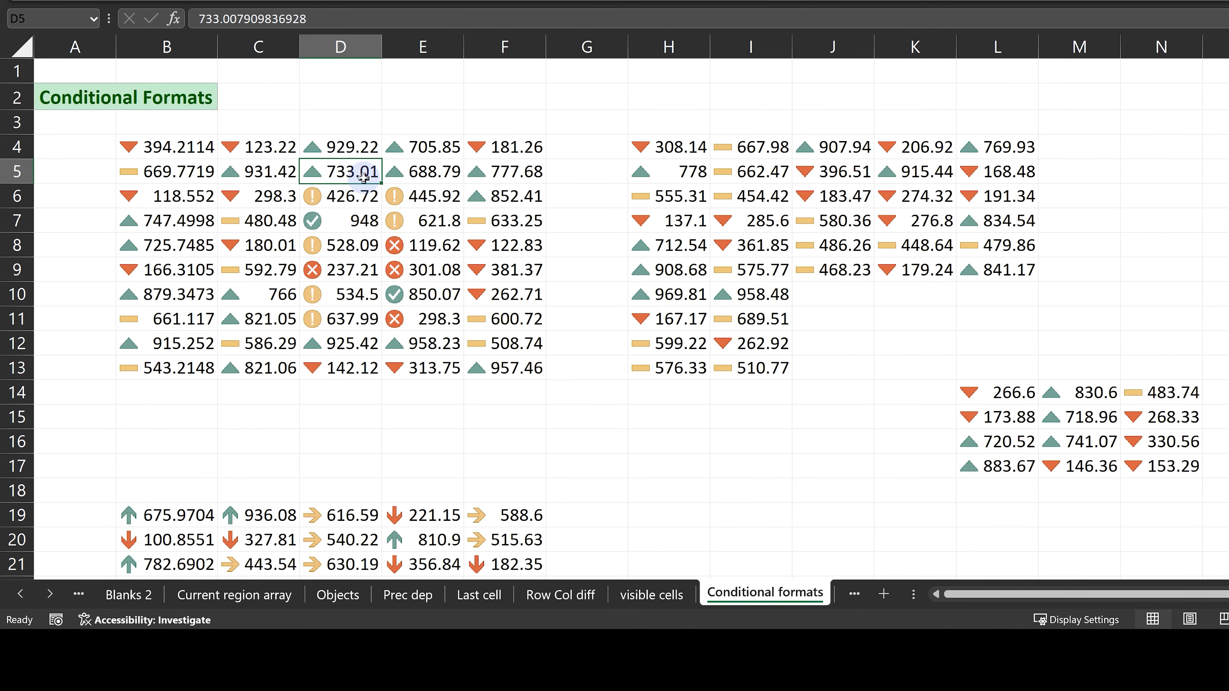
key(ctrl+g)
key(alt+s)
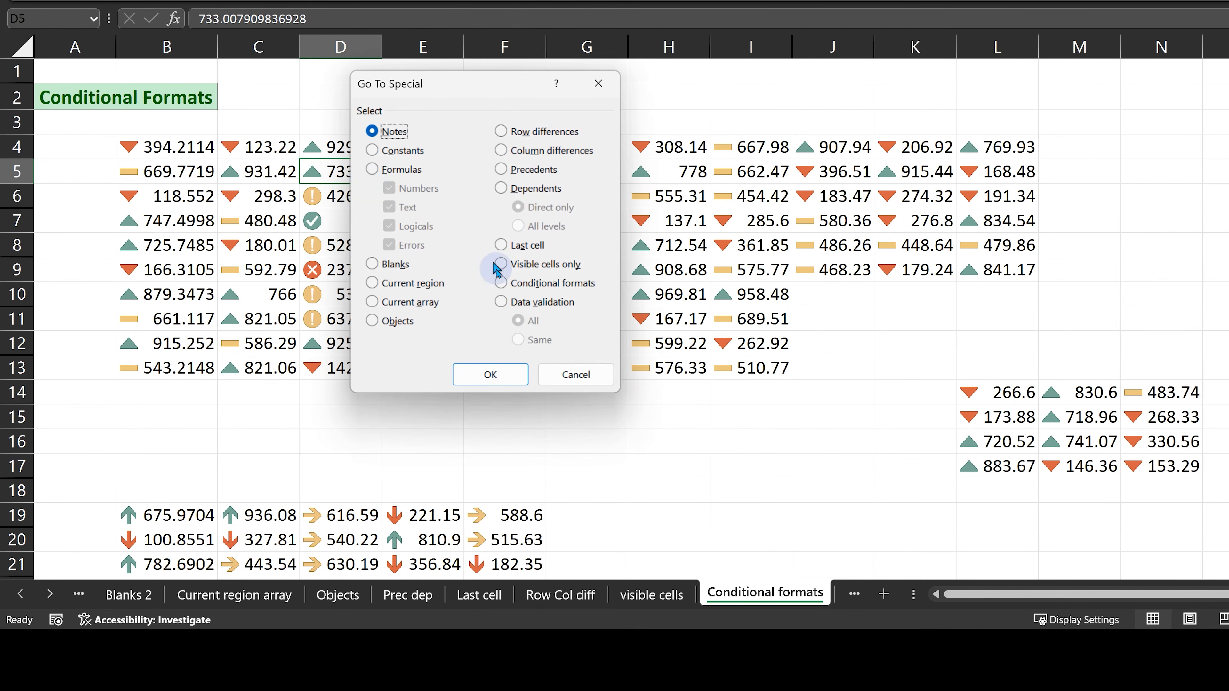
click(512, 288)
click(491, 375)
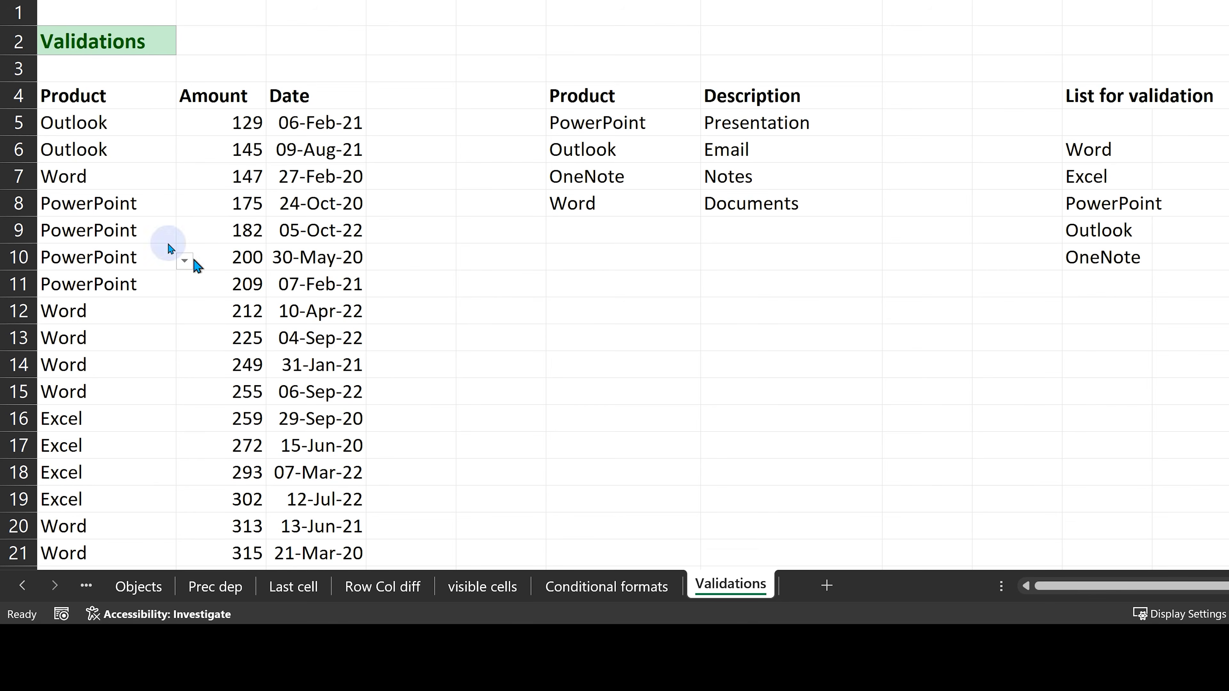
Examine the validation choices of the first Product entry on the Validations sheet against the List for validation.
click(114, 122)
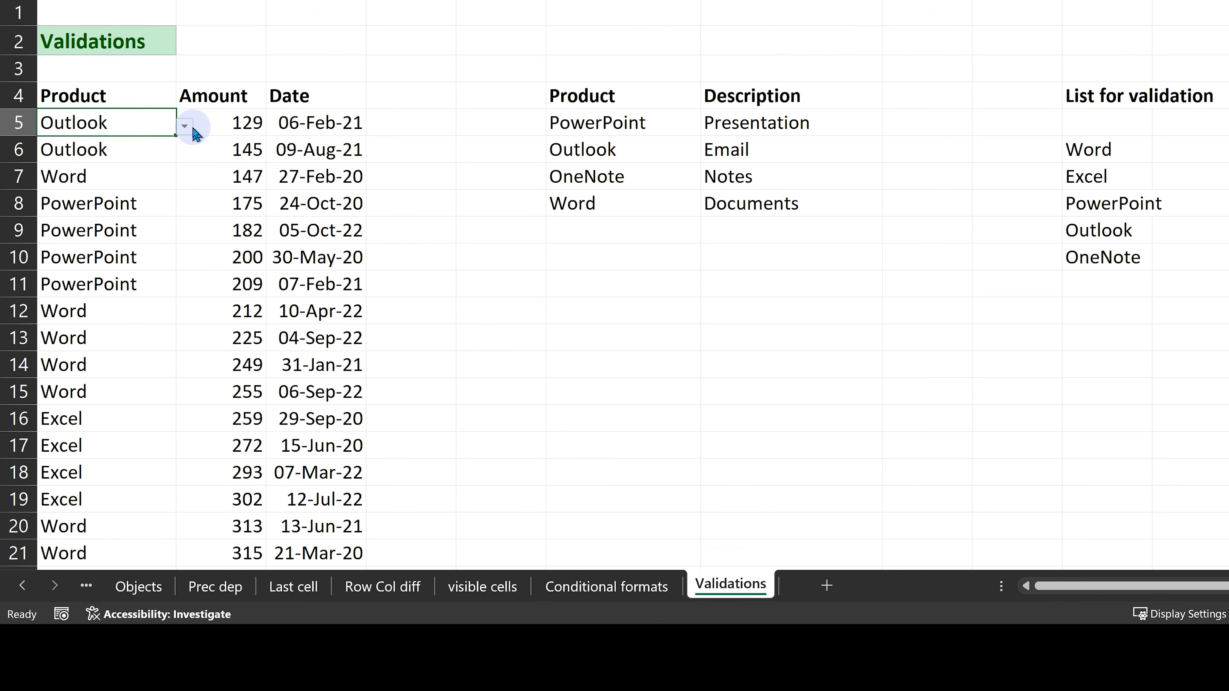
click(185, 127)
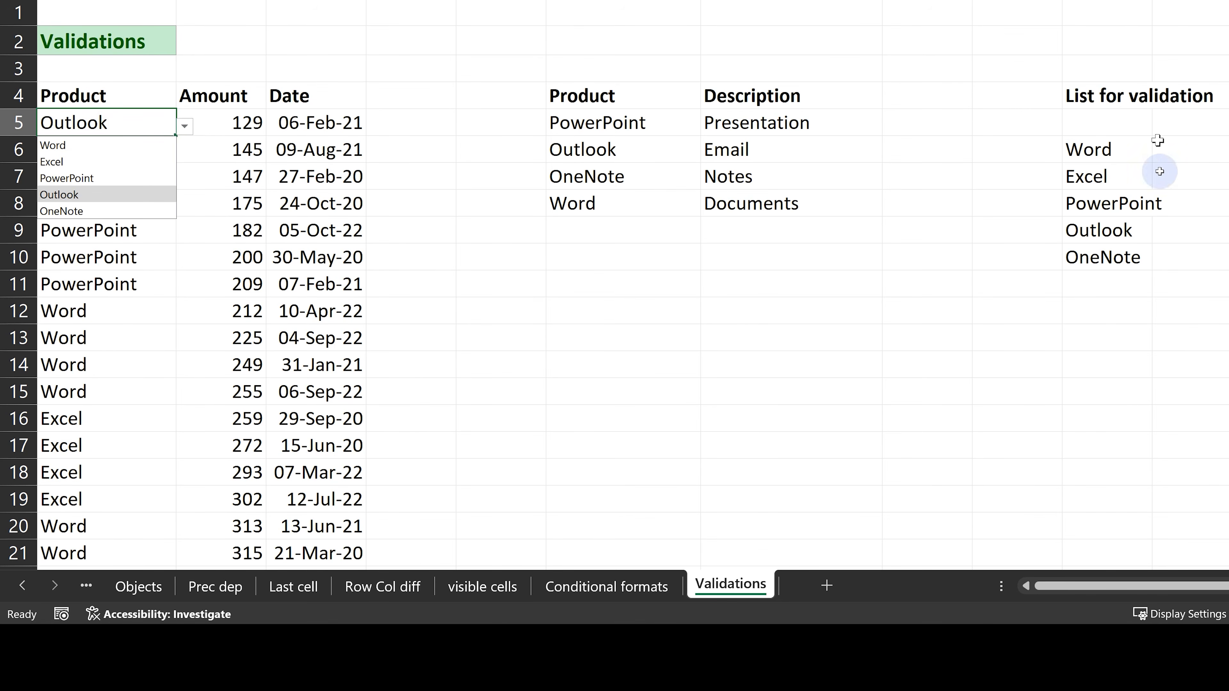
key(Escape)
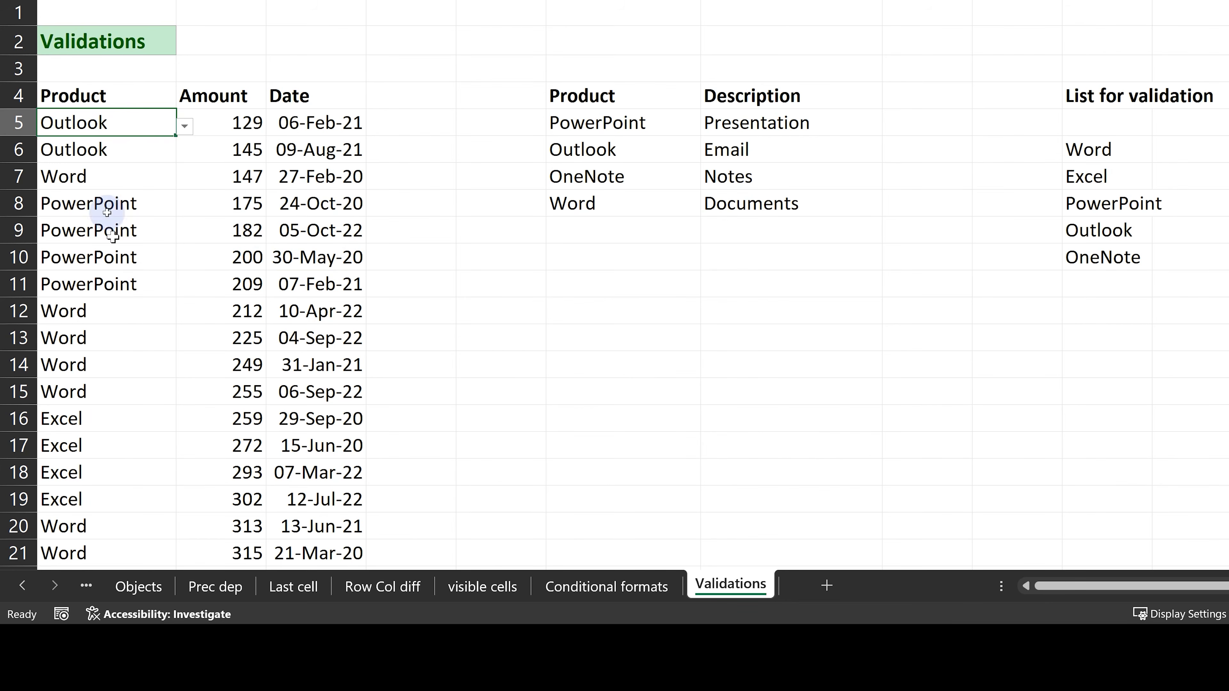
click(100, 194)
click(1130, 284)
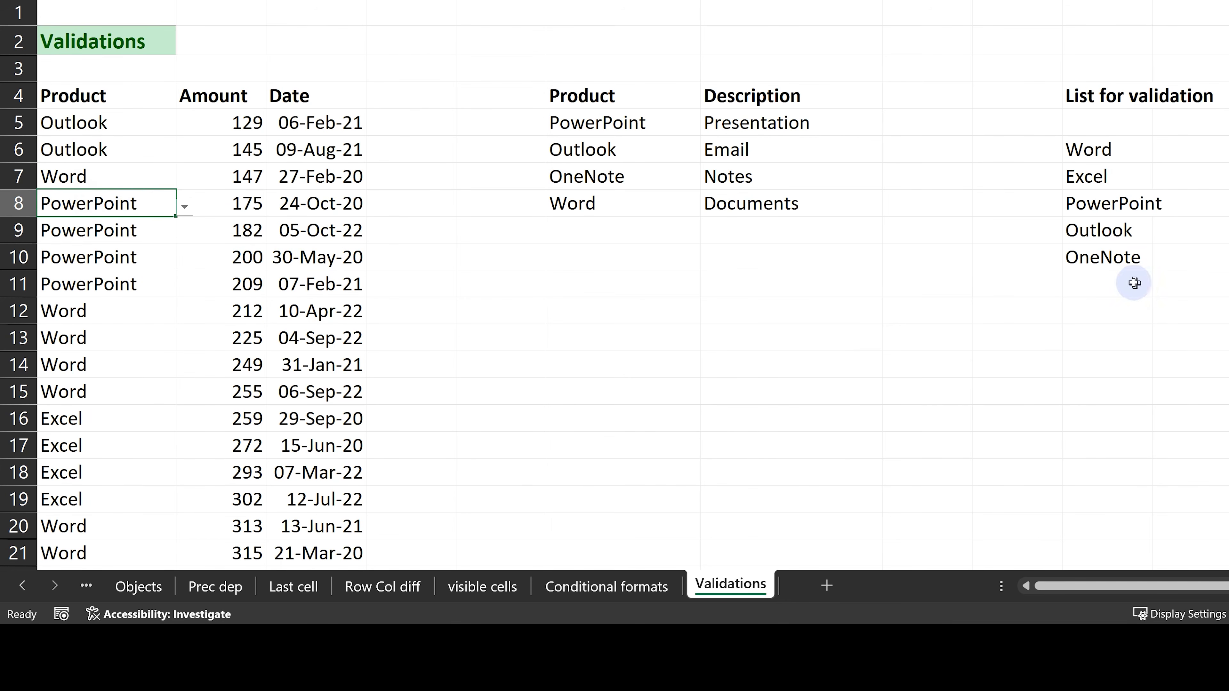
Add Windows 11 beneath OneNote in the List for validation and check the dropdown choices of the first Product entry in A5.
text(Windows 11)
key(Return)
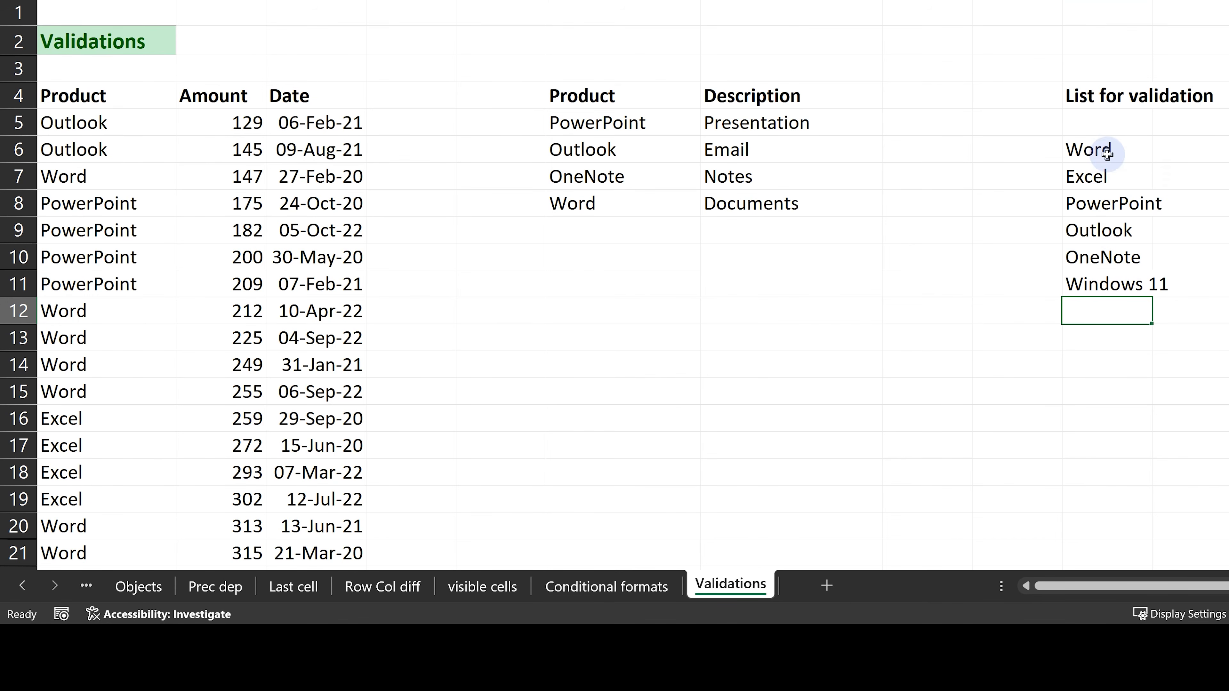
click(165, 121)
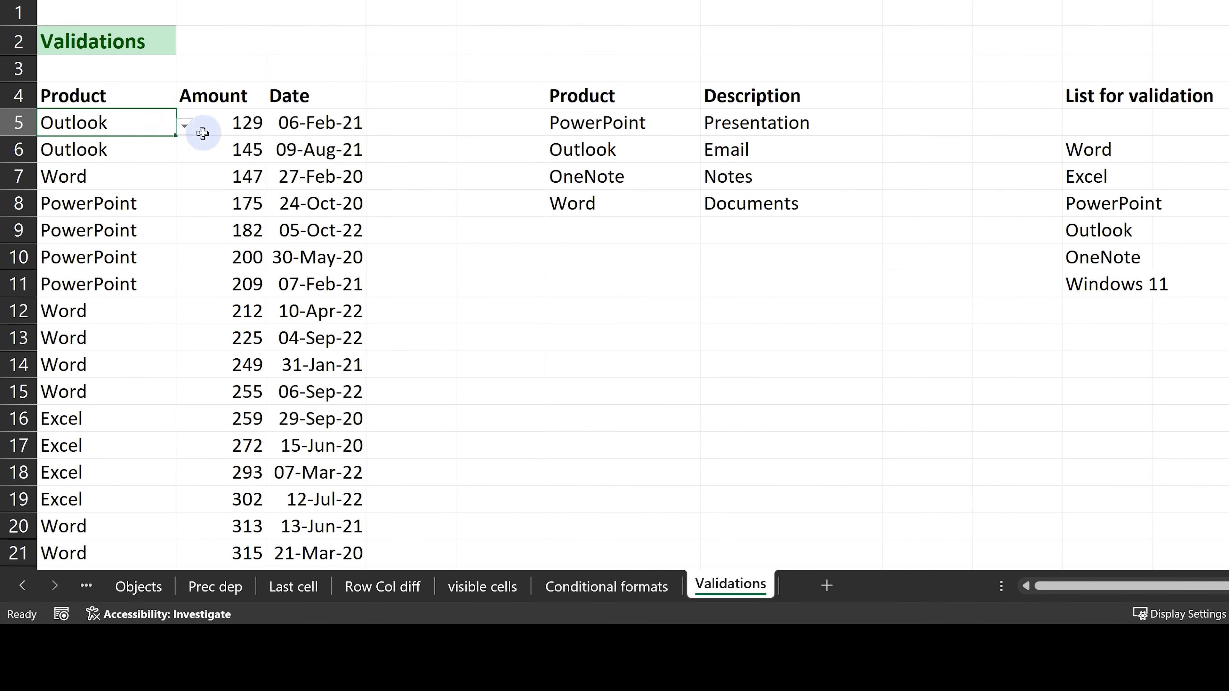
click(185, 127)
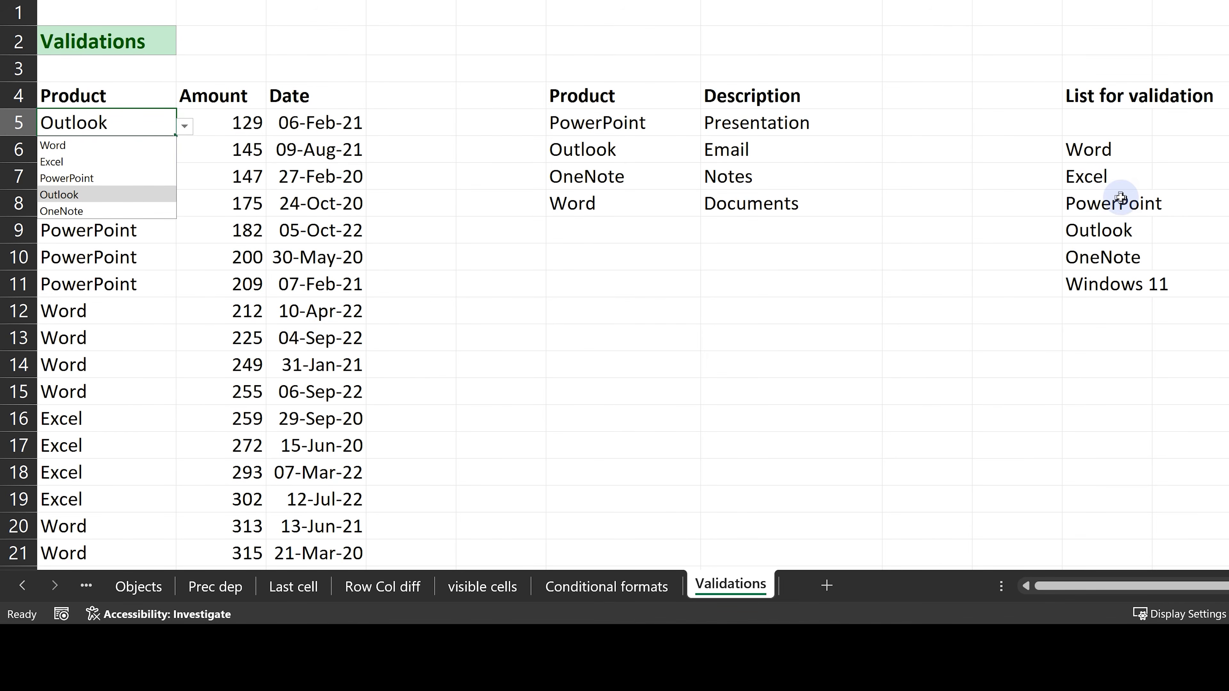
click(111, 245)
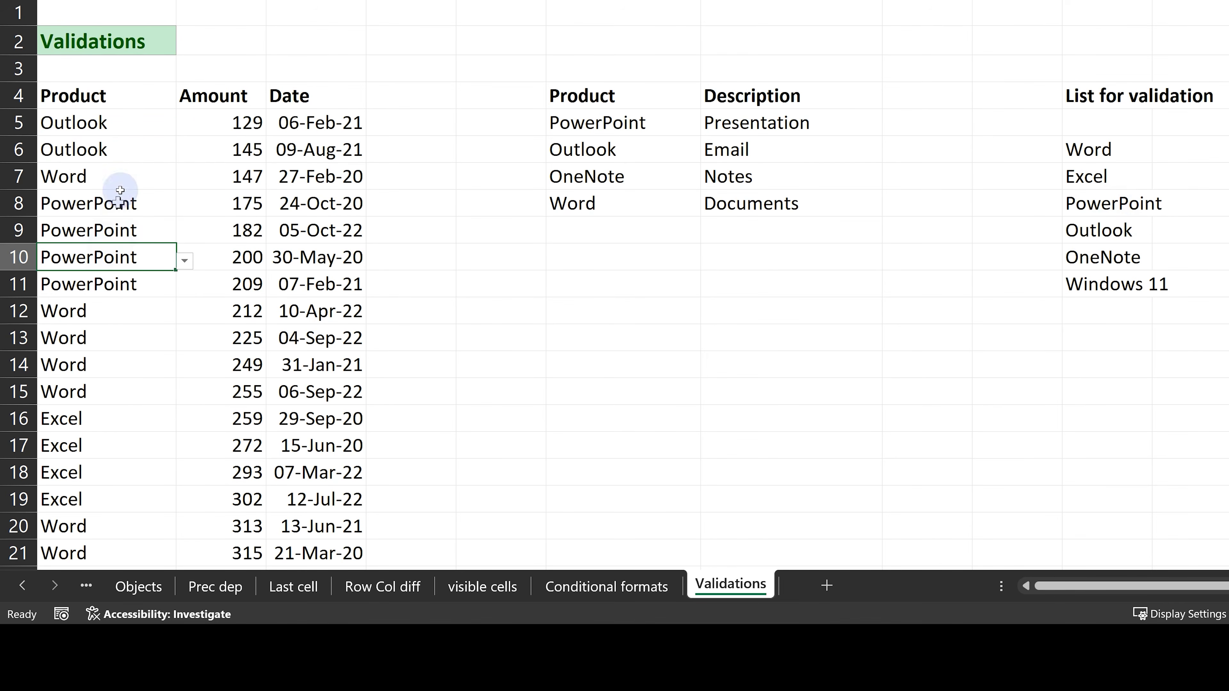
Review the list source in A5's Data Validation settings and apply the changes to all other cells with the same settings.
click(121, 127)
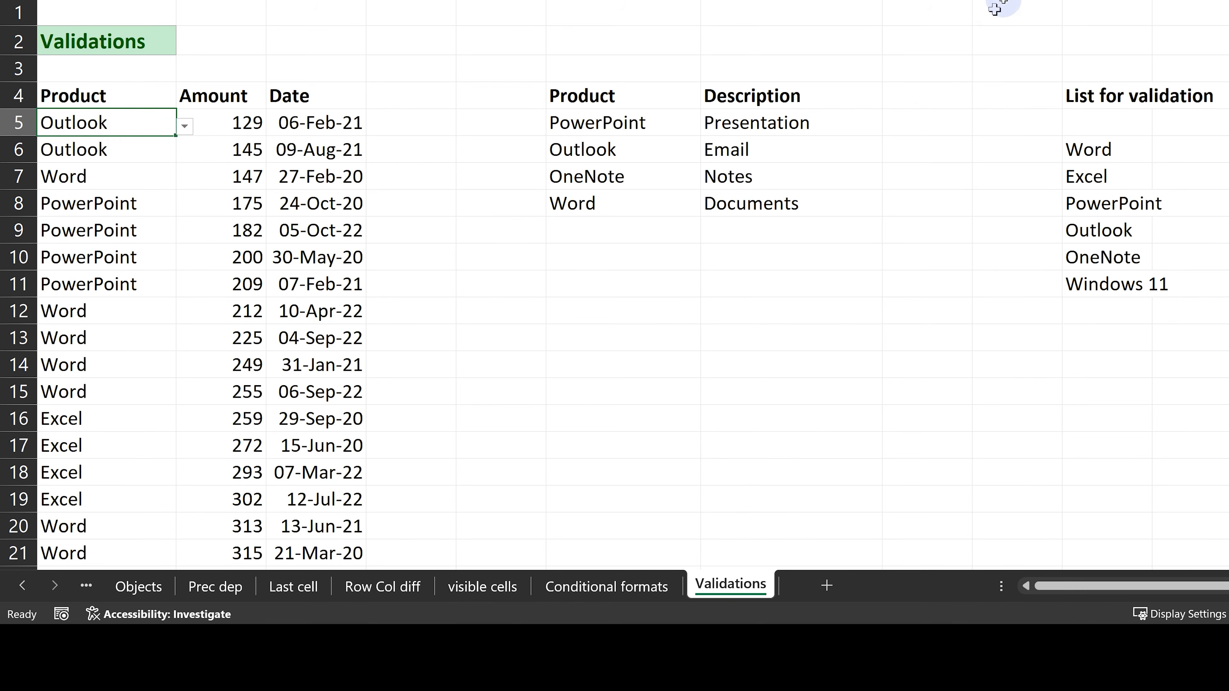
key(alt+a)
key(v)
key(v)
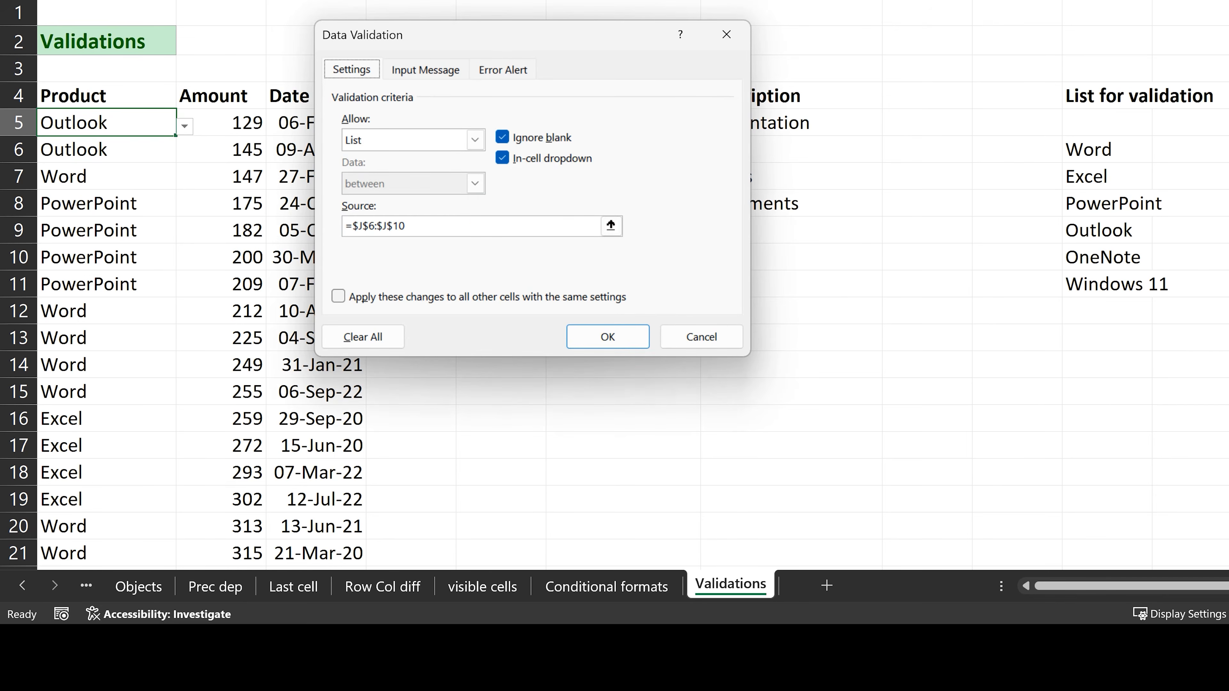
click(430, 226)
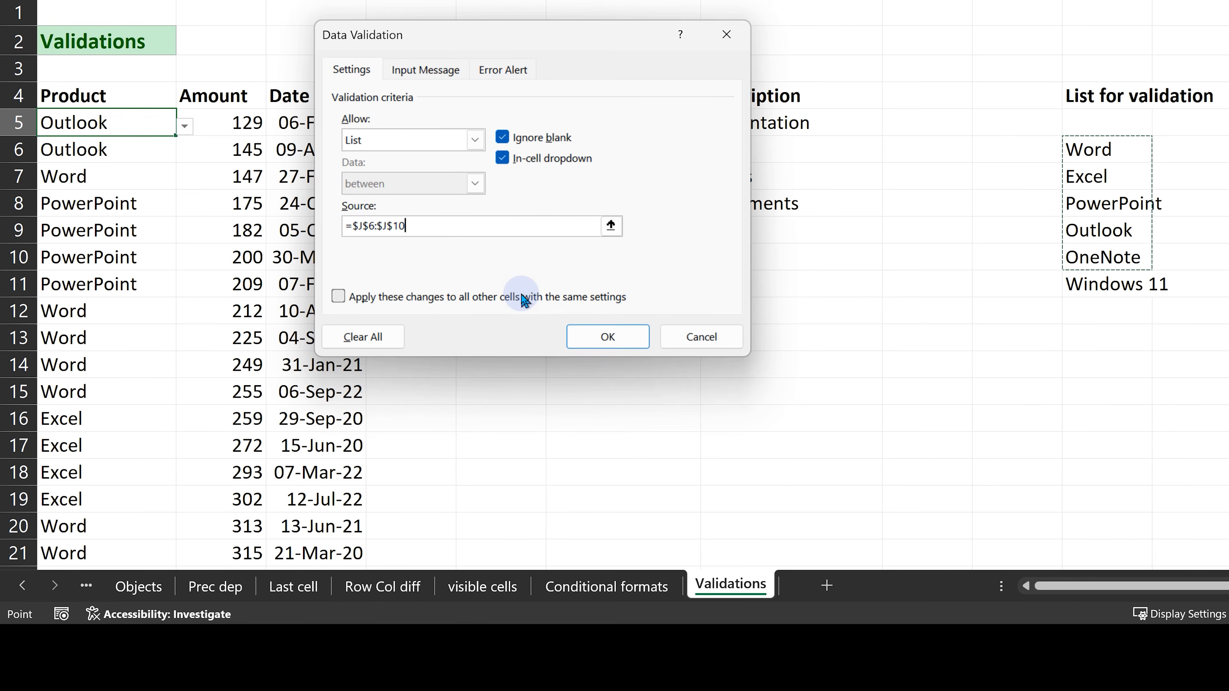
click(525, 298)
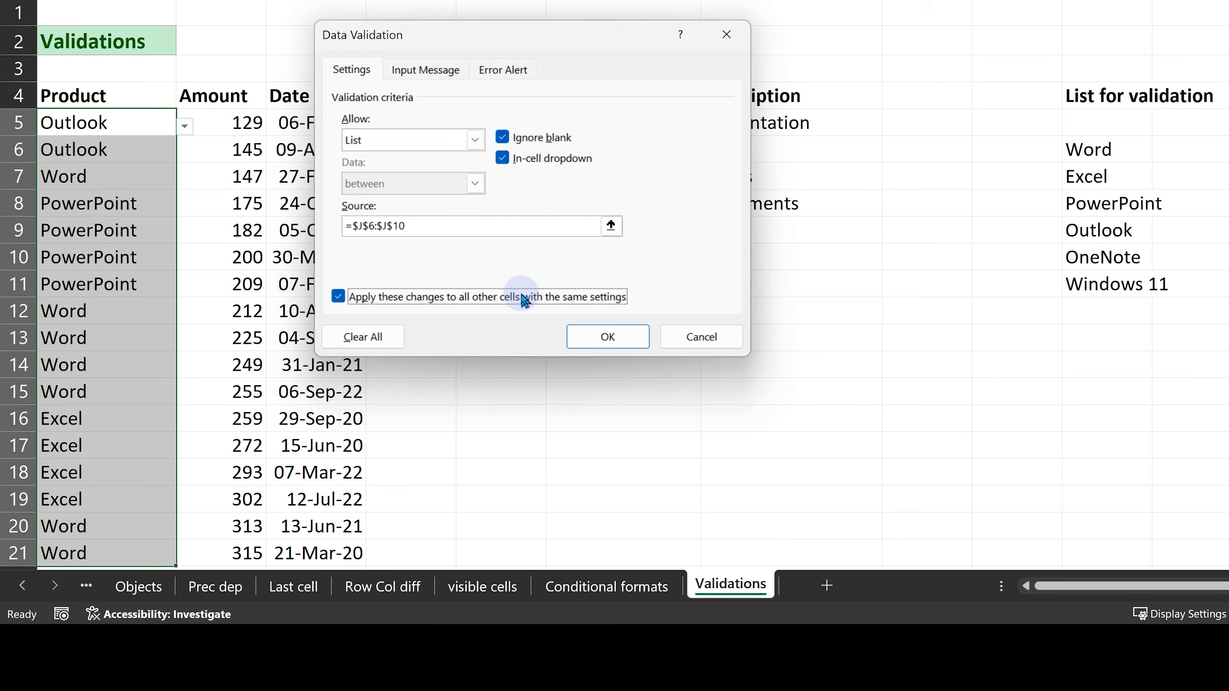
key(Return)
click(128, 132)
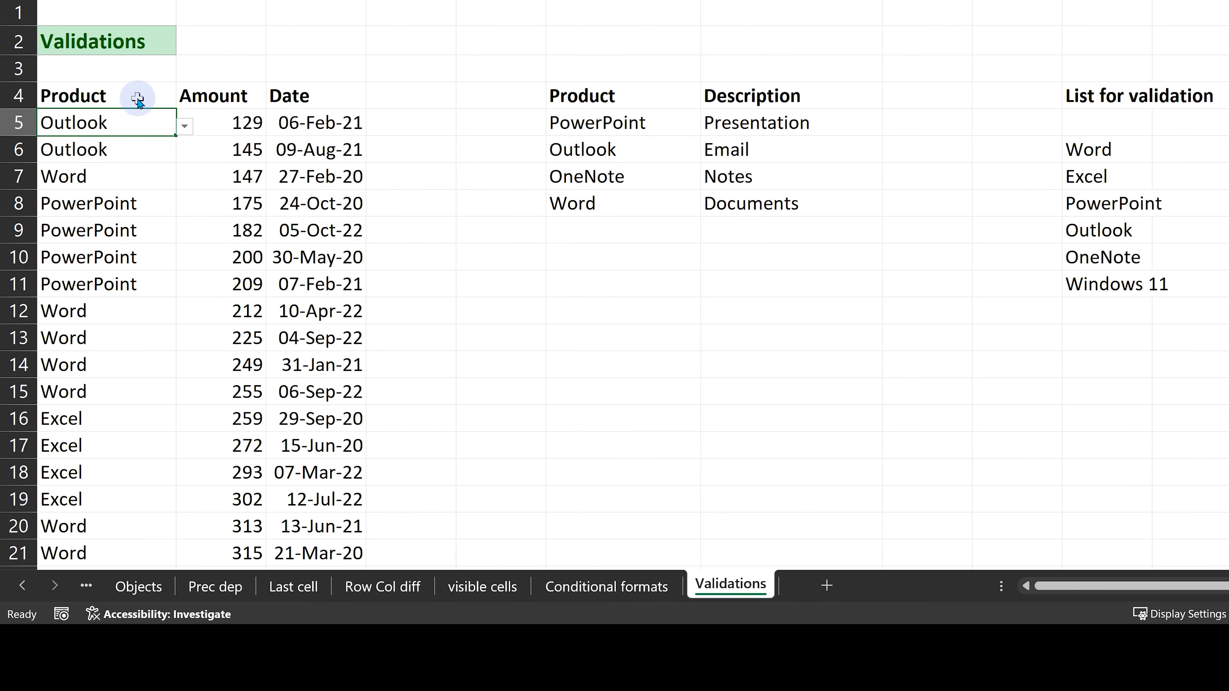
Starting from A5, select all cells sharing its validation rule with Go To Special's Data validation option set to Same.
key(ctrl+g)
key(alt+s)
click(934, 314)
click(978, 356)
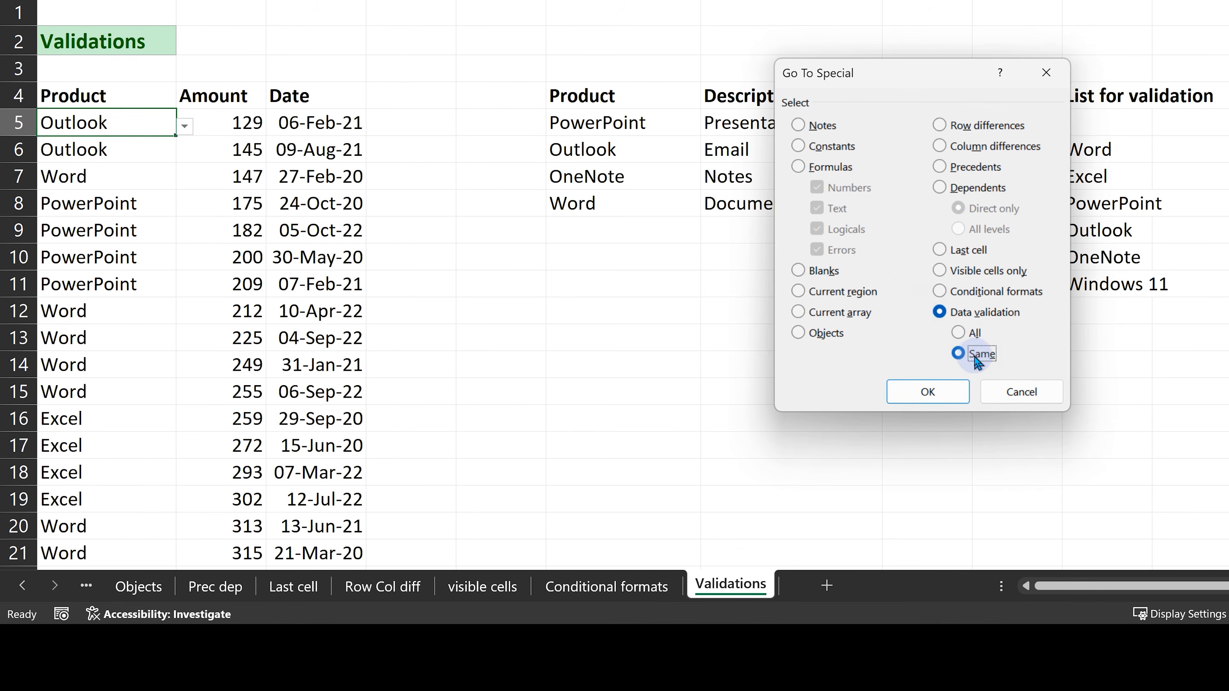
click(948, 389)
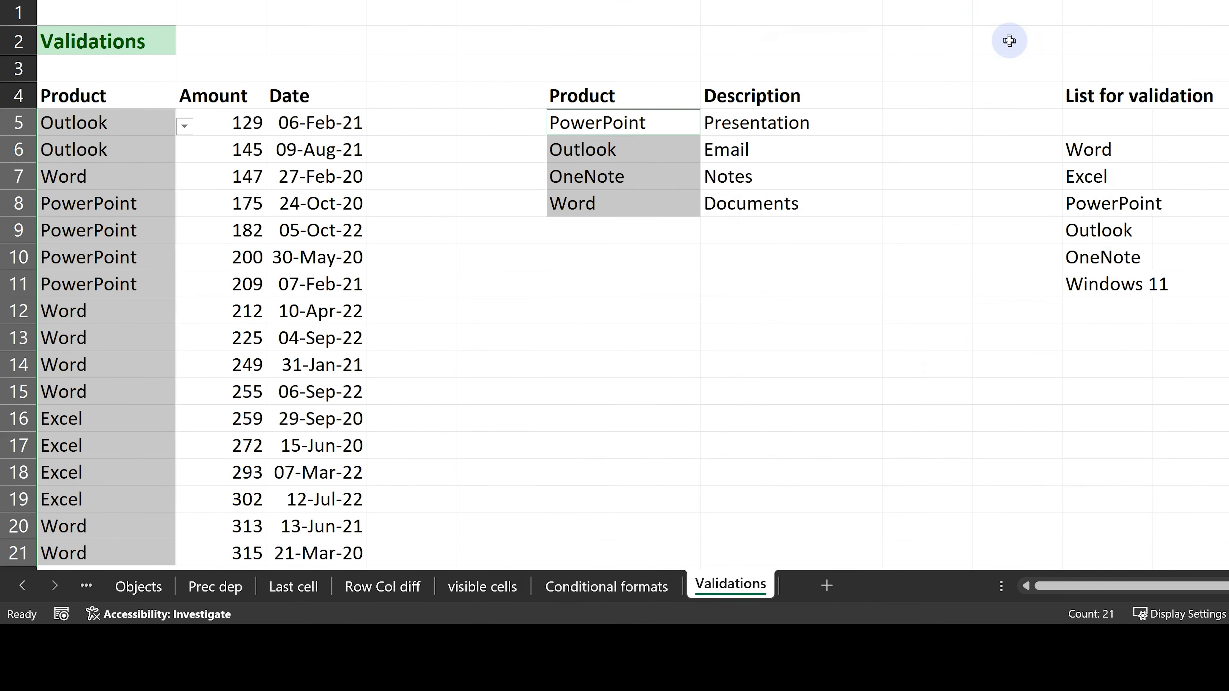
In the Data Validation settings for the Product entries, enable applying the changes to all other cells with the same settings.
click(524, 298)
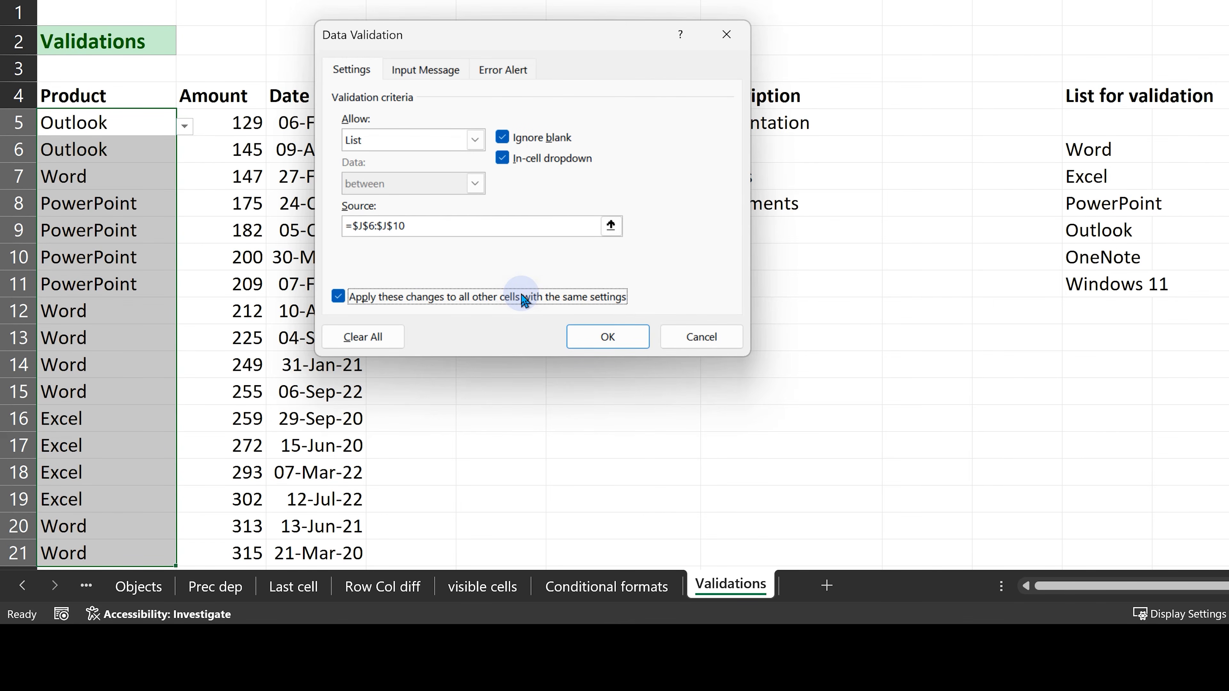